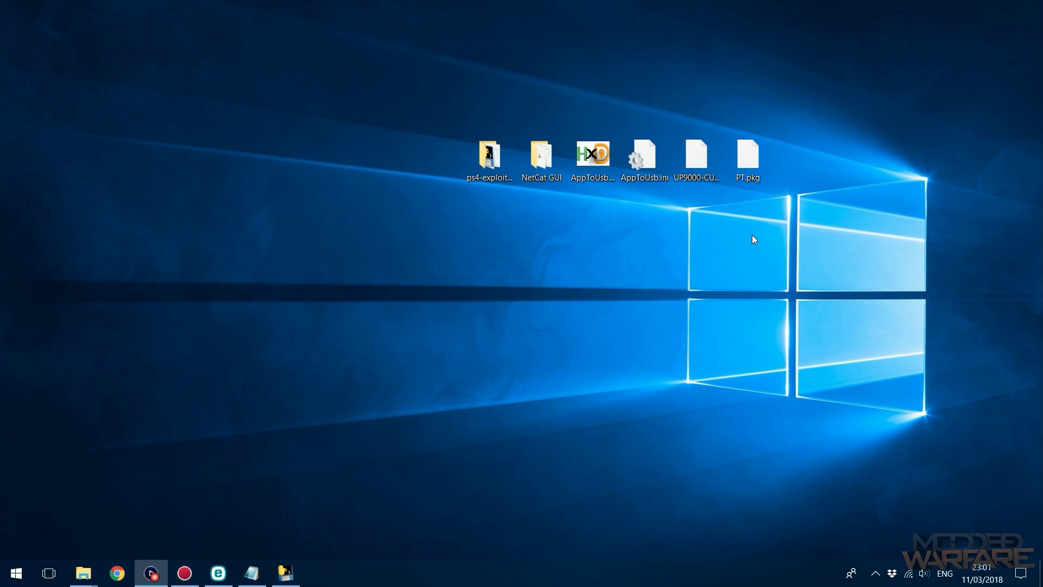
click(748, 158)
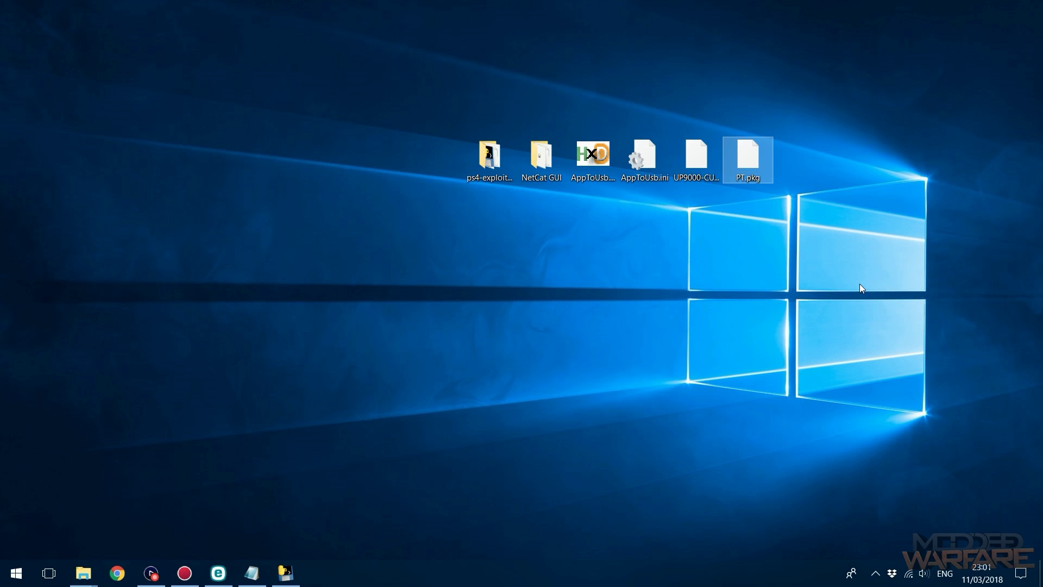
click(703, 172)
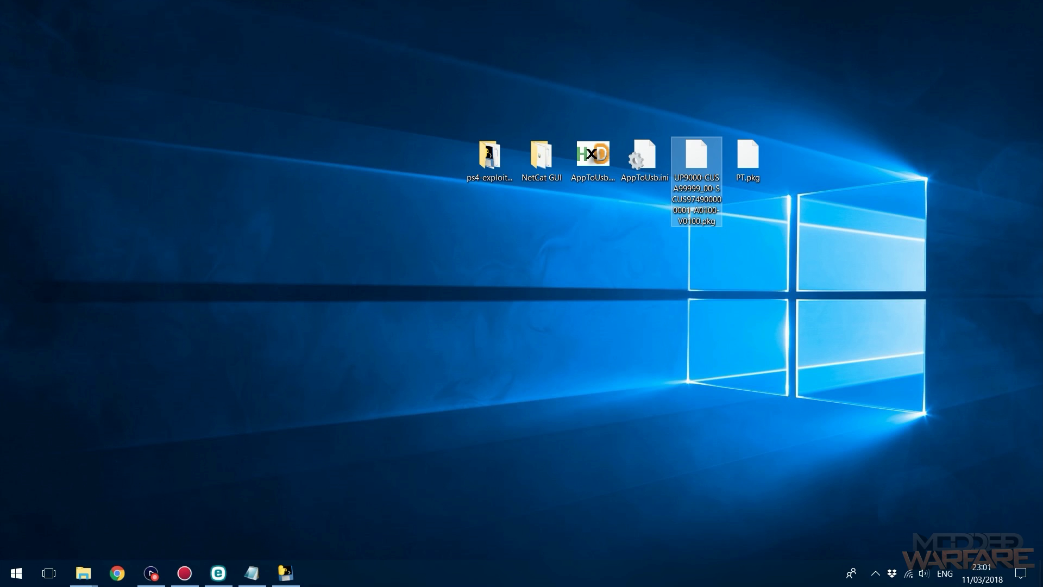
key(Escape)
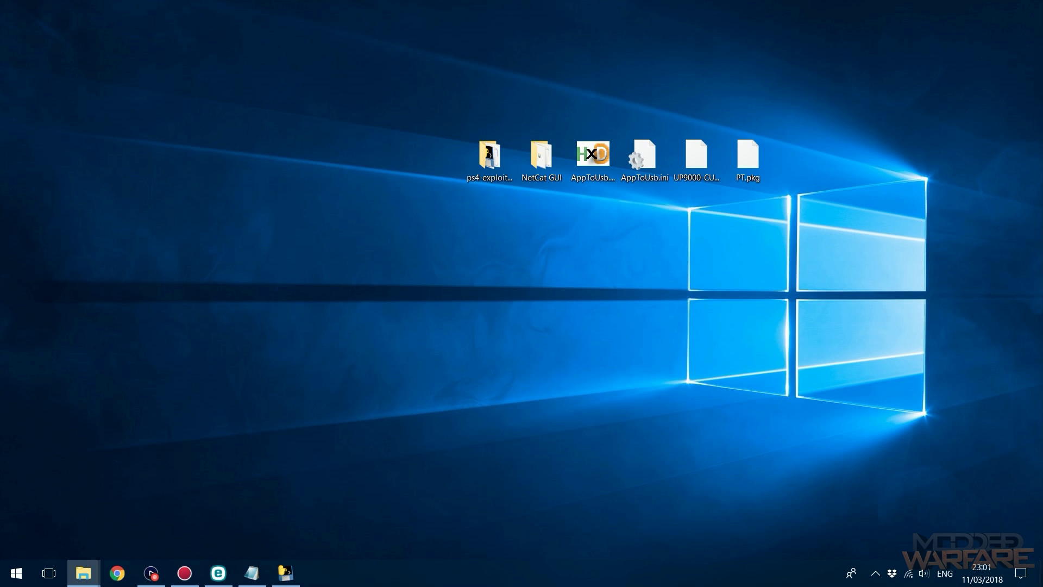
Check the file system of the USB (I:) drive in its properties
click(83, 573)
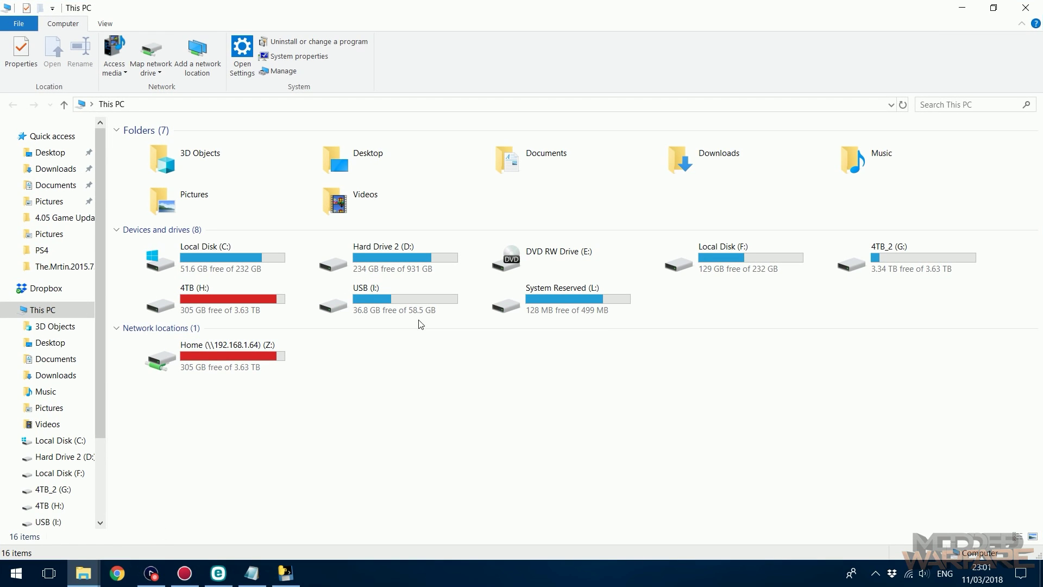
click(407, 297)
right_click(354, 303)
click(419, 548)
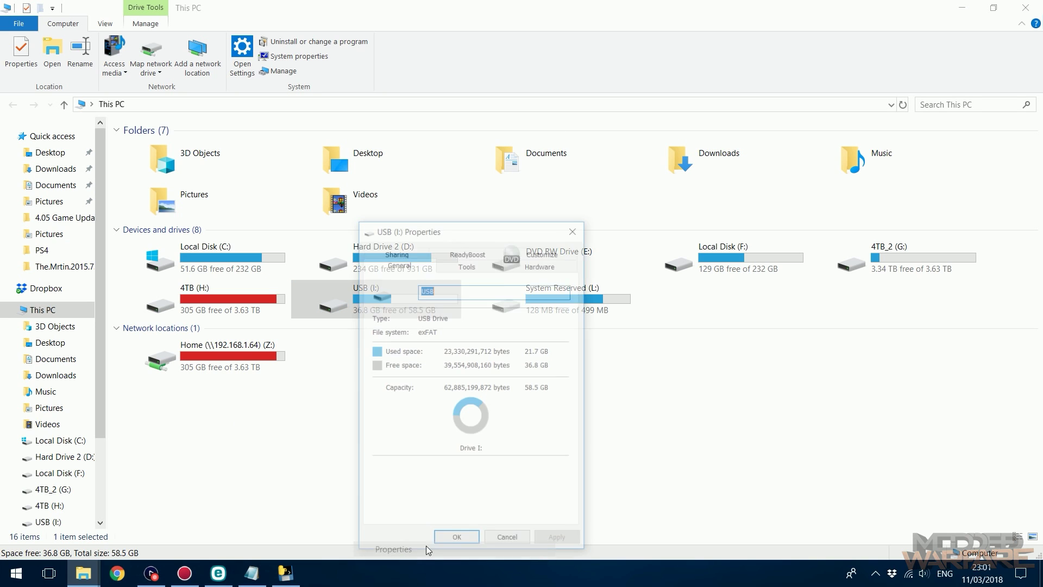
click(575, 229)
Review the file system options in the format settings of the USB (I:) drive and close them without formatting
right_click(372, 300)
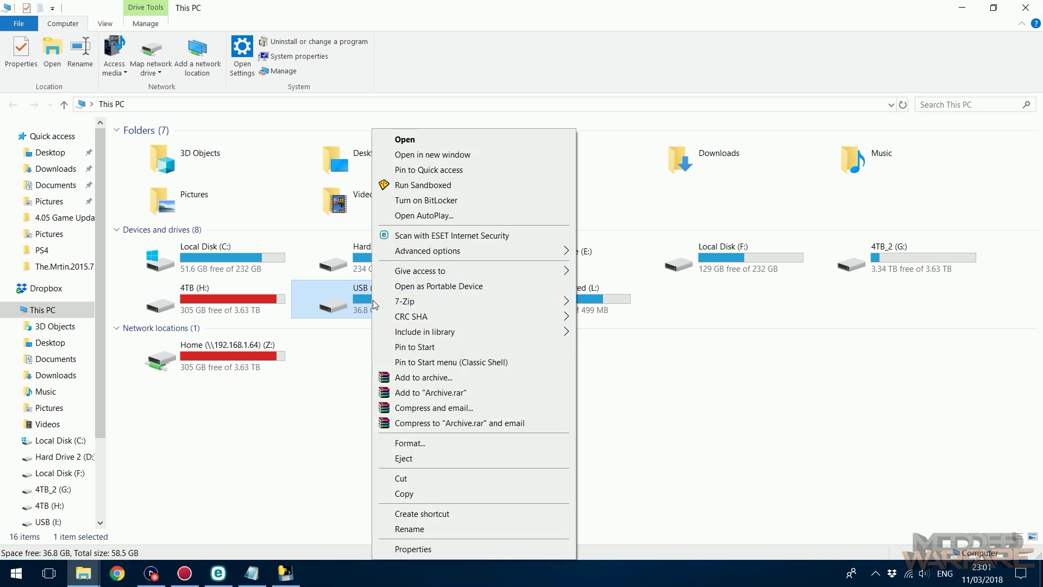
click(422, 442)
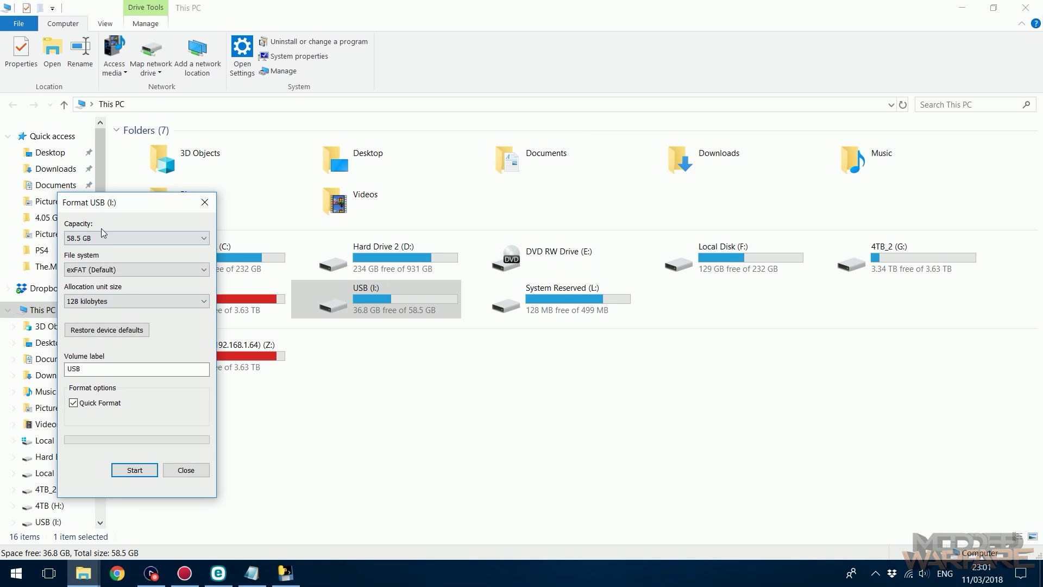
click(92, 270)
click(93, 291)
drag(114, 206, 212, 214)
click(303, 211)
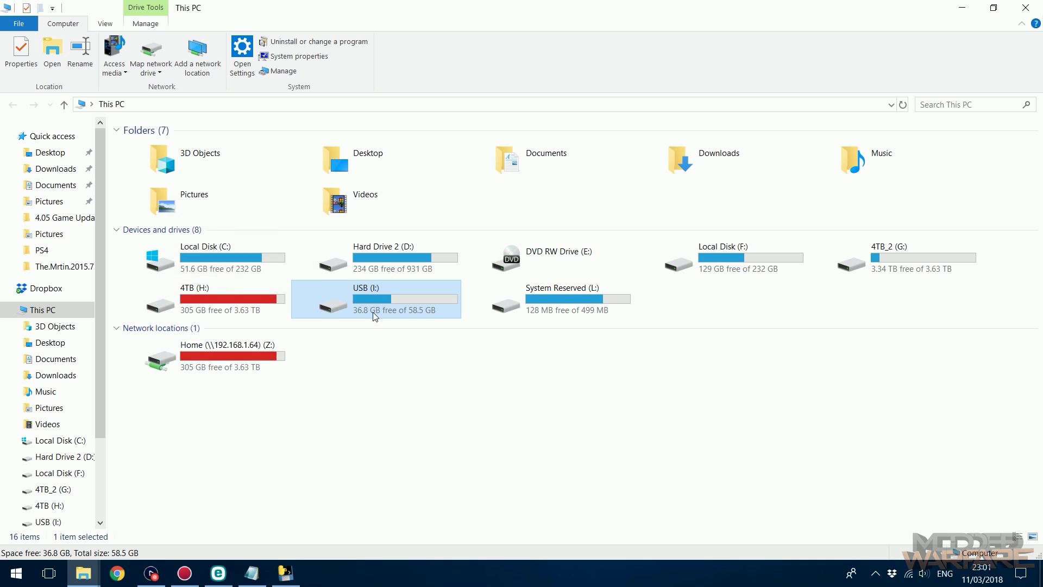
Open the USB (I:) drive and select the PKG files in its root
double_click(377, 288)
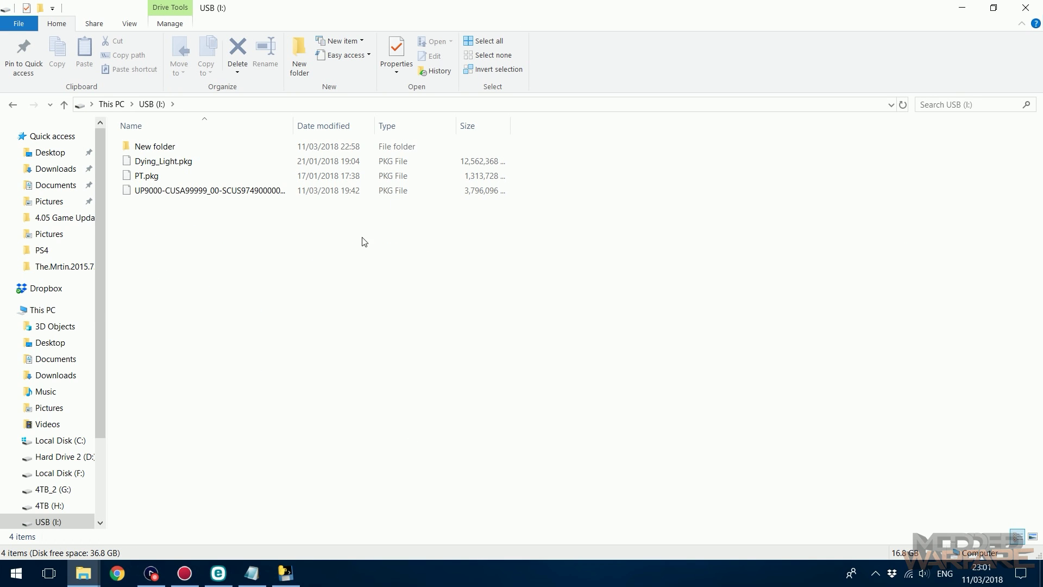
drag(209, 243, 368, 180)
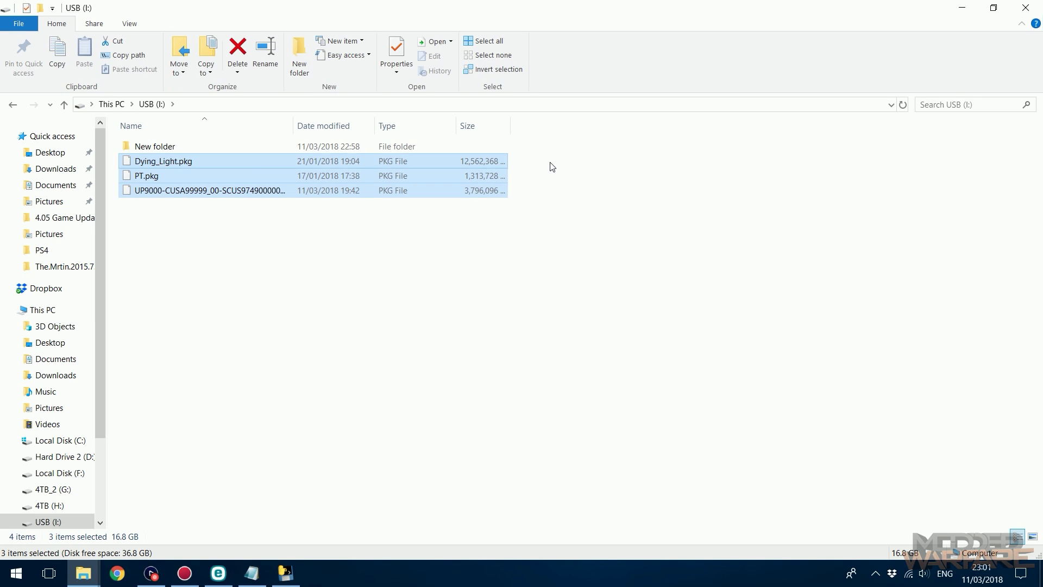
drag(624, 5, 639, 314)
mouse_move(683, 216)
mouse_down()
mouse_move(809, 128)
mouse_move(715, 261)
mouse_move(680, 216)
mouse_up()
drag(691, 266, 863, 162)
drag(735, 313, 733, 0)
drag(136, 276, 267, 157)
click(366, 301)
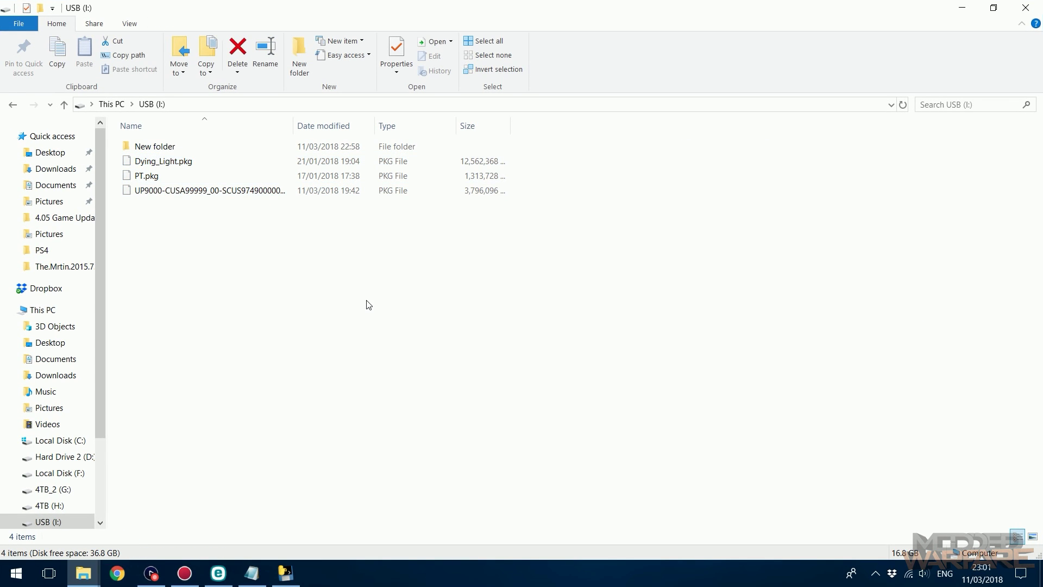
drag(638, 14, 659, 133)
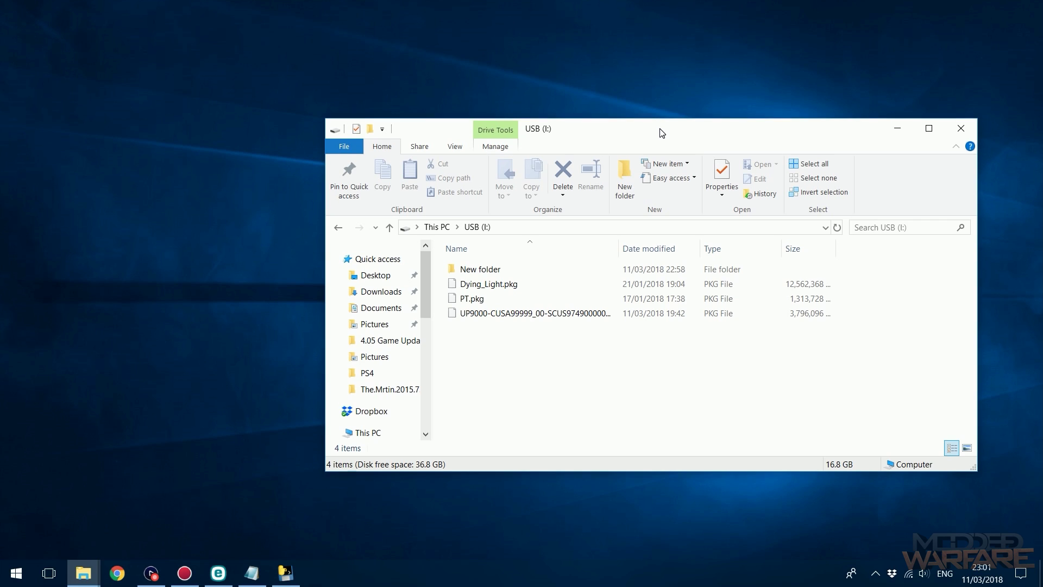
double_click(659, 133)
drag(223, 246, 259, 164)
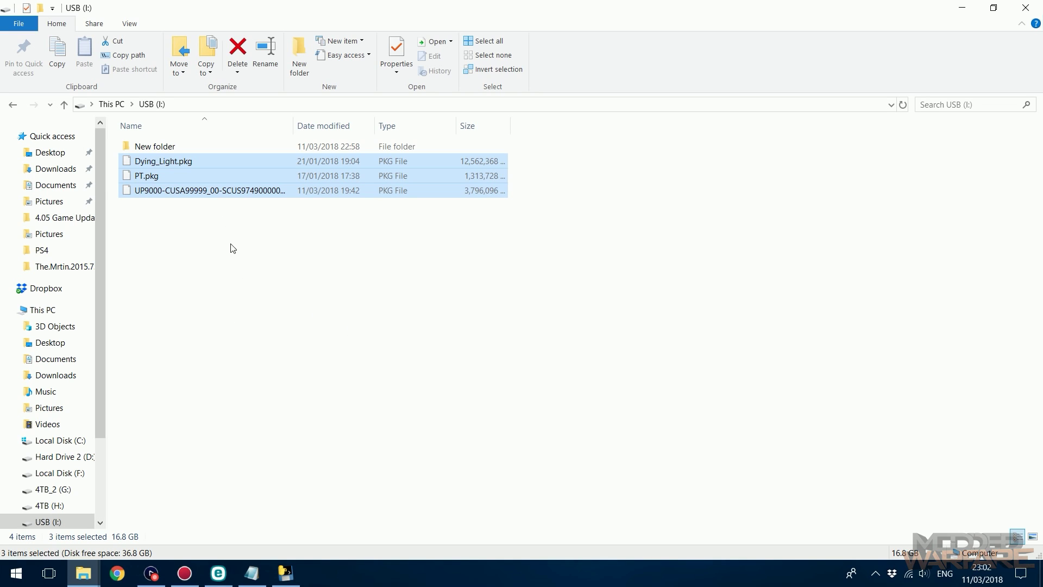
click(243, 292)
Create a new folder named PS4 in the root of the USB (I:) drive
right_click(227, 278)
mouse_move(270, 452)
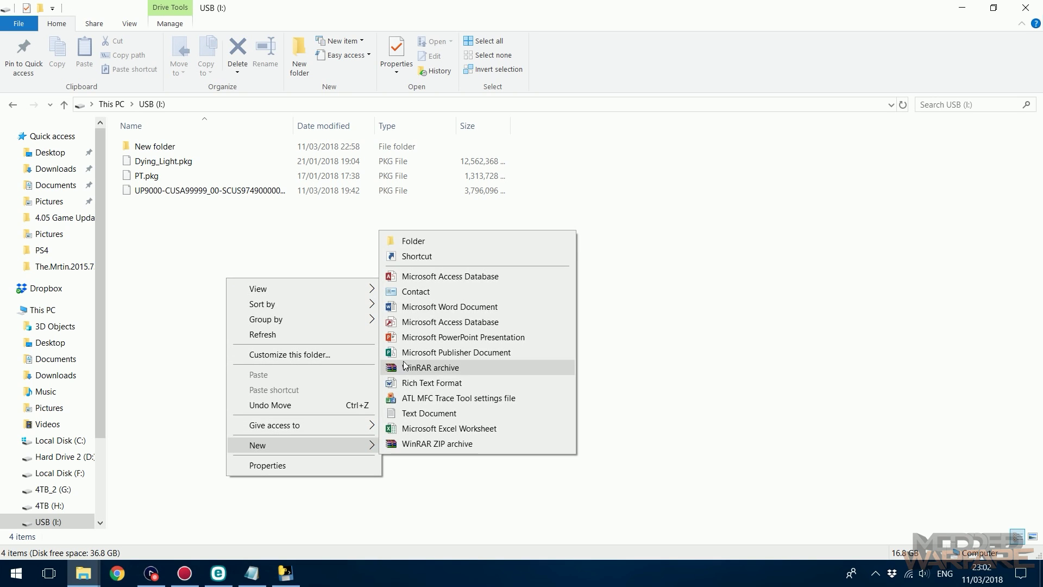
click(429, 241)
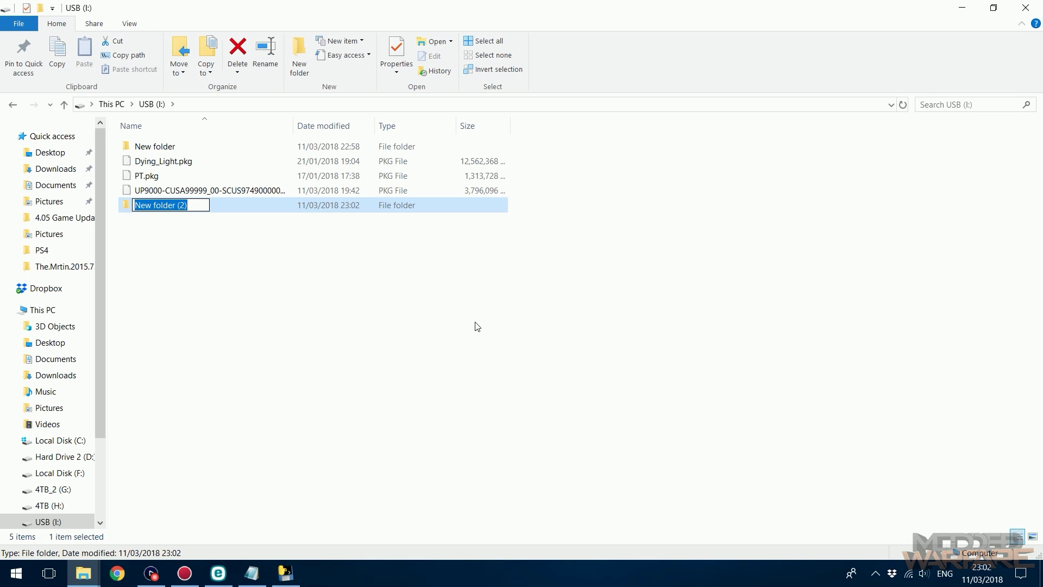
text(PS4)
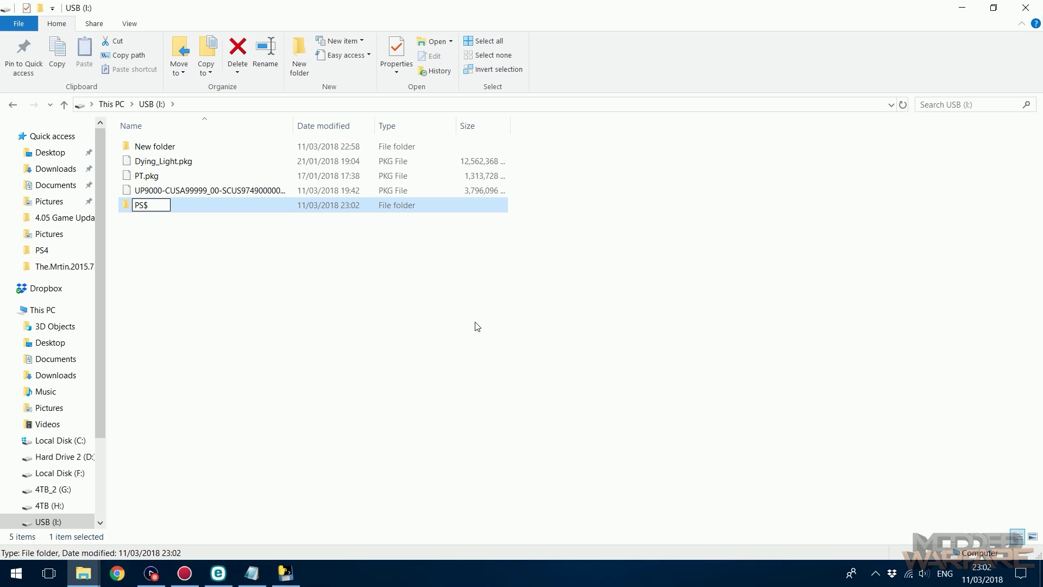
click(447, 327)
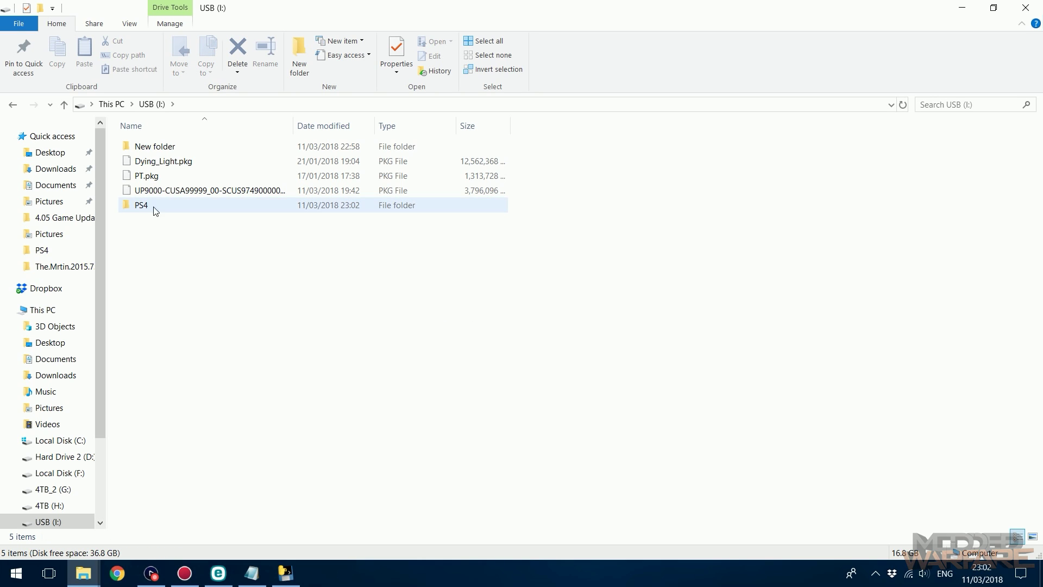
Open the PS4 folder and create a new folder inside it
double_click(157, 211)
right_click(225, 273)
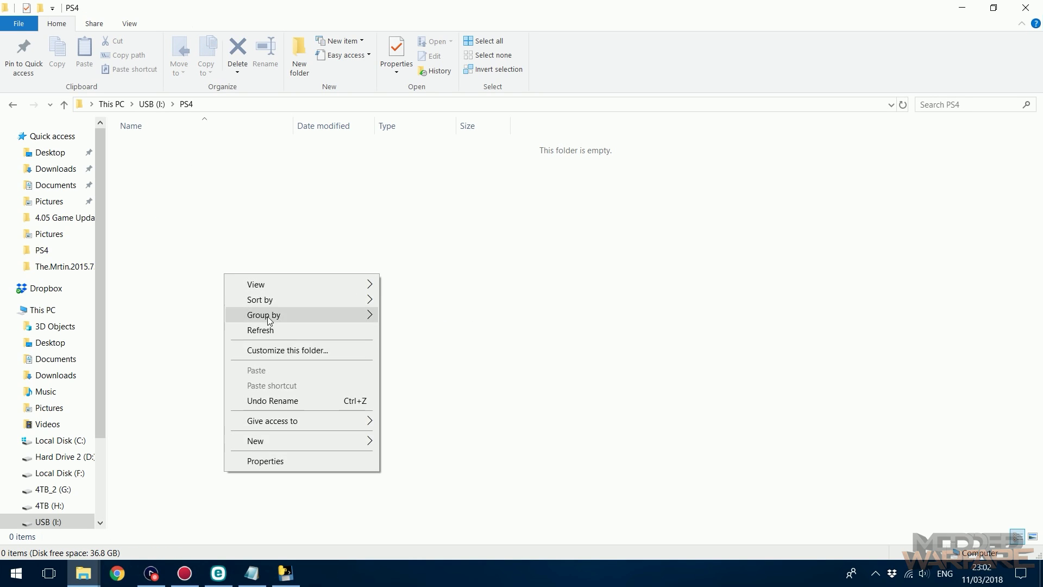
mouse_move(278, 441)
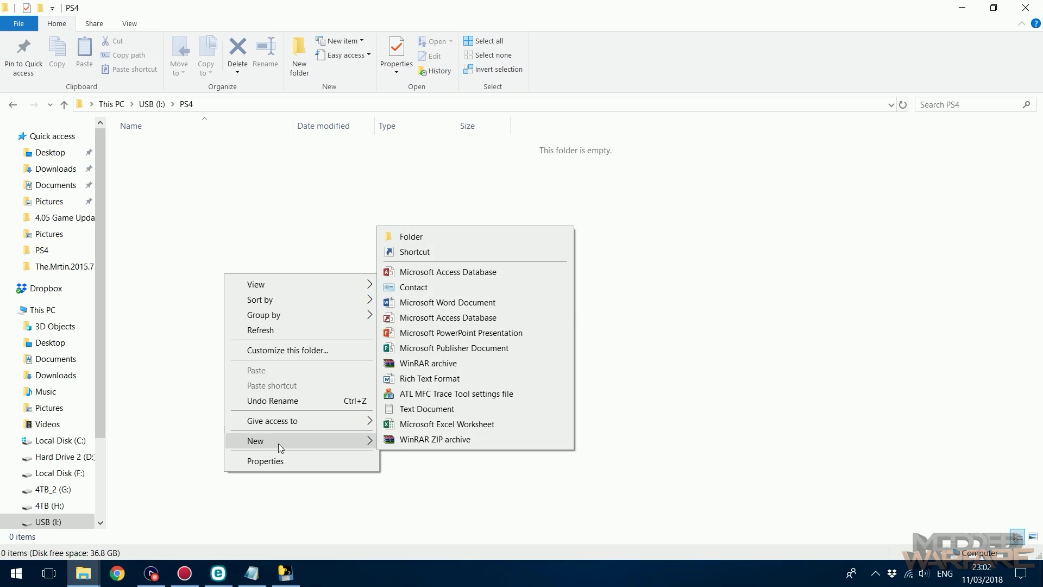
click(419, 238)
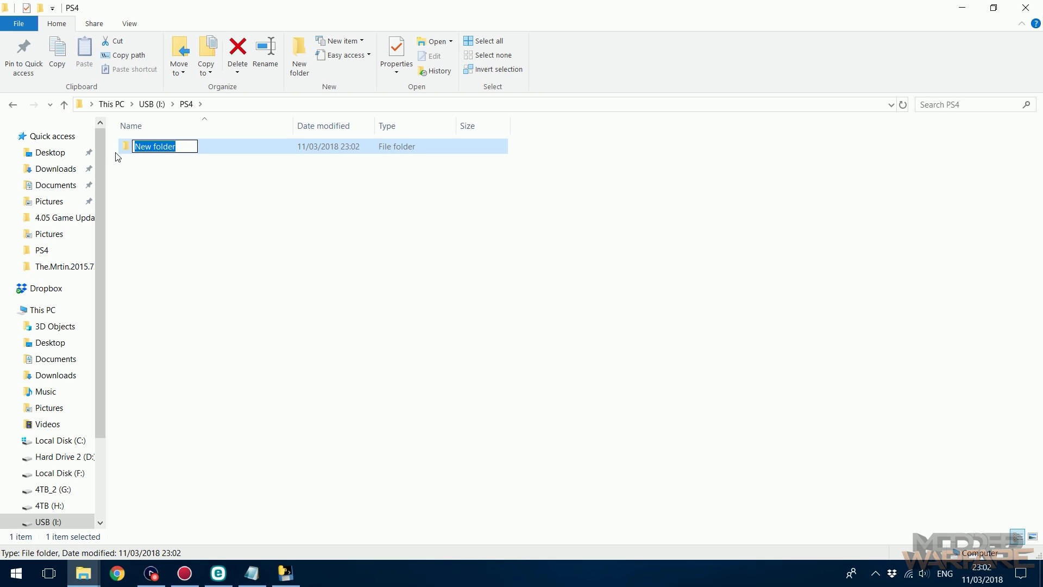
double_click(187, 147)
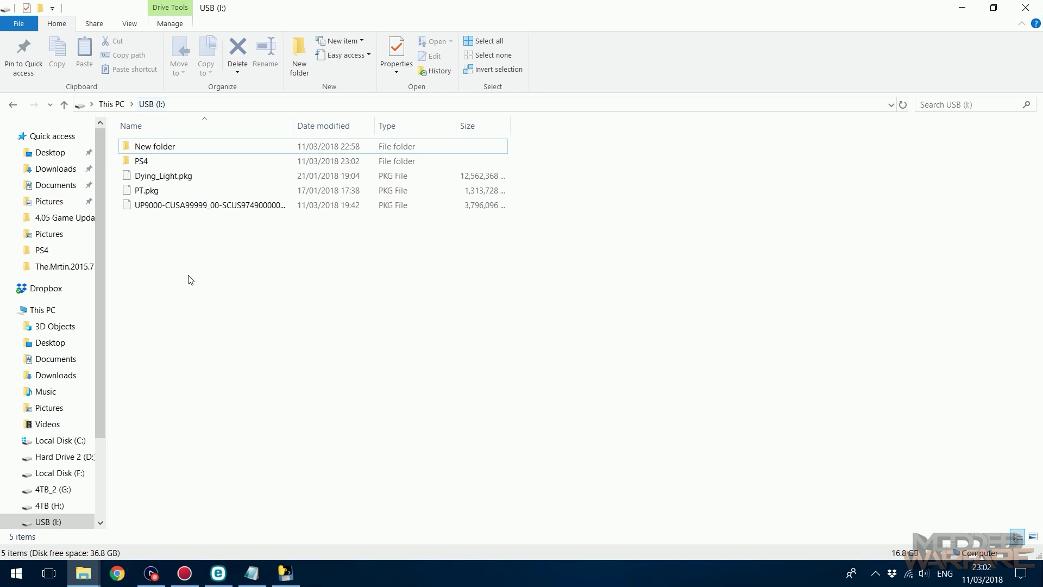
Reopen the PS4 folder and rename the new folder inside it as CUSA01127
click(151, 161)
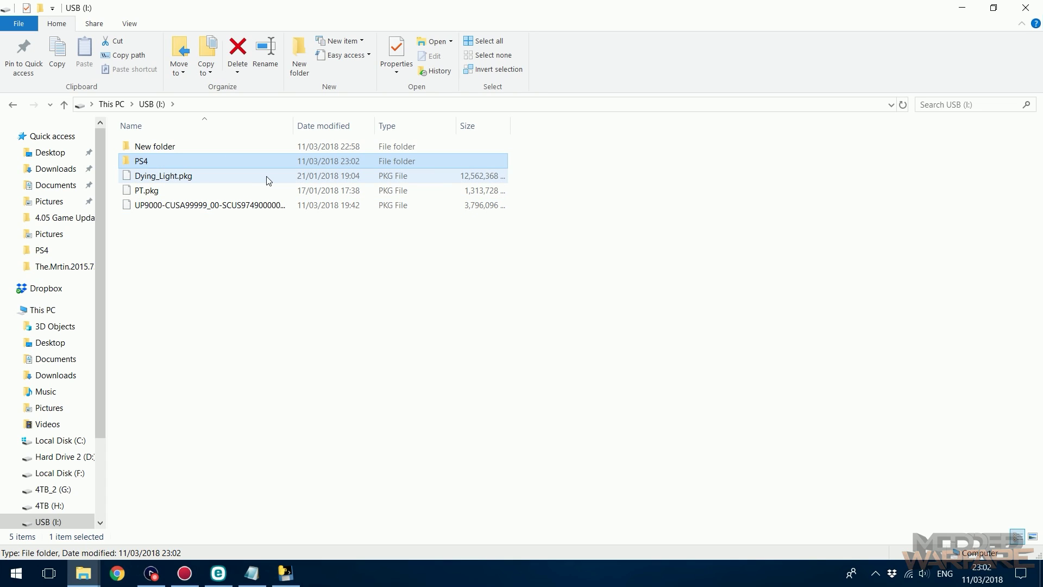
double_click(185, 159)
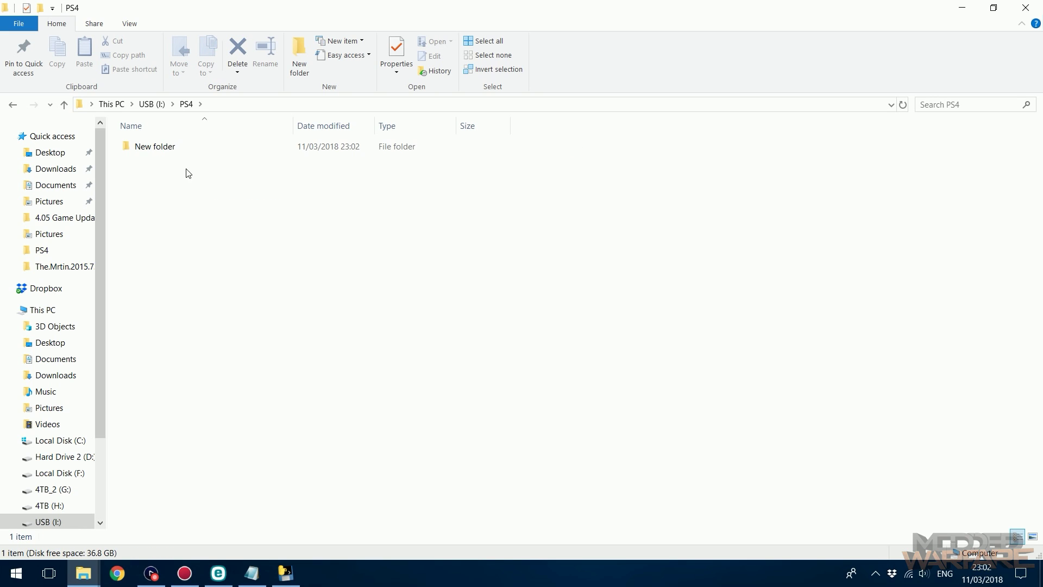
right_click(152, 147)
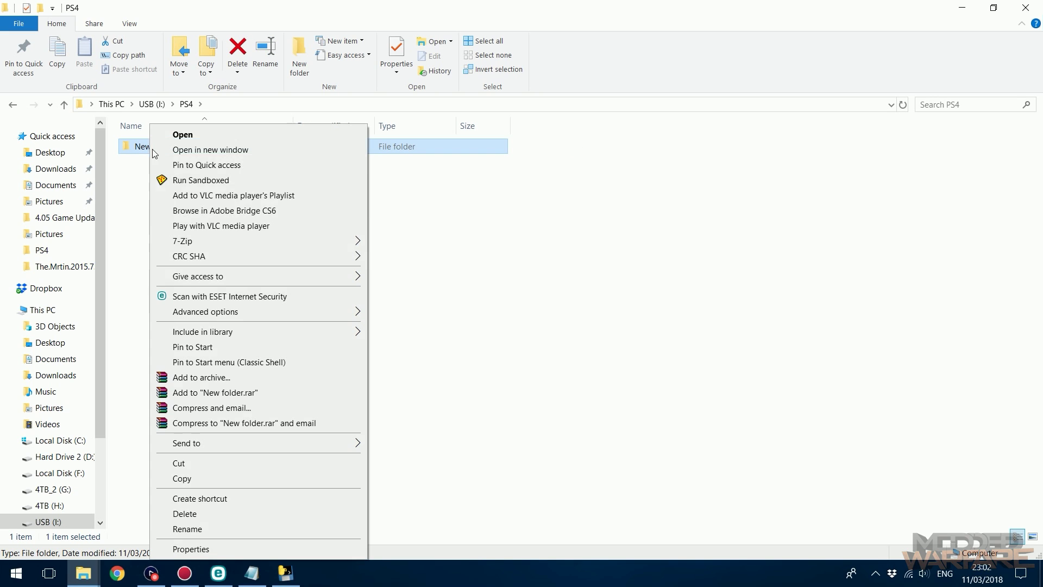
click(203, 530)
text(CUSA01127)
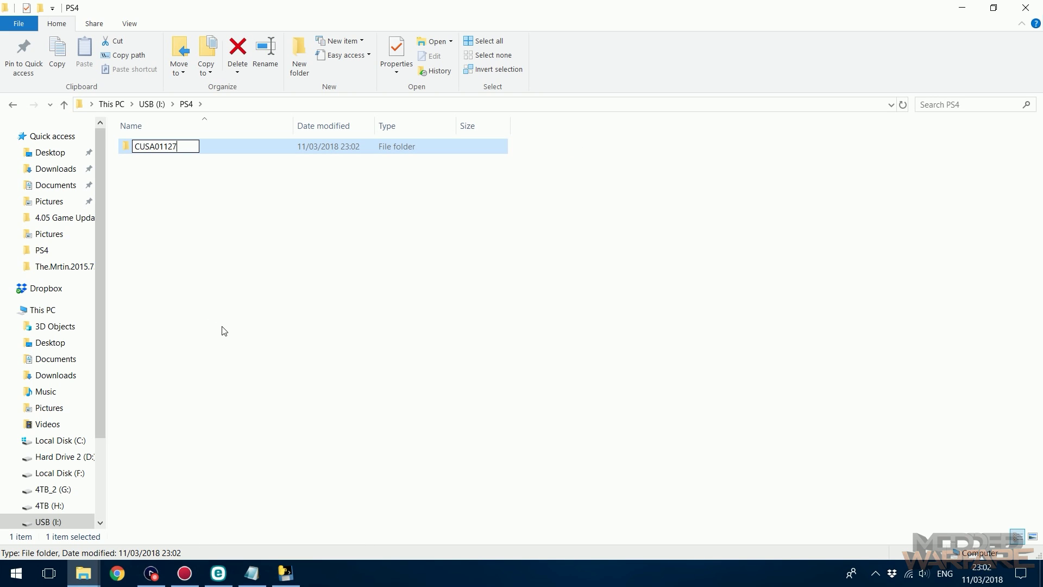
double_click(185, 145)
click(307, 211)
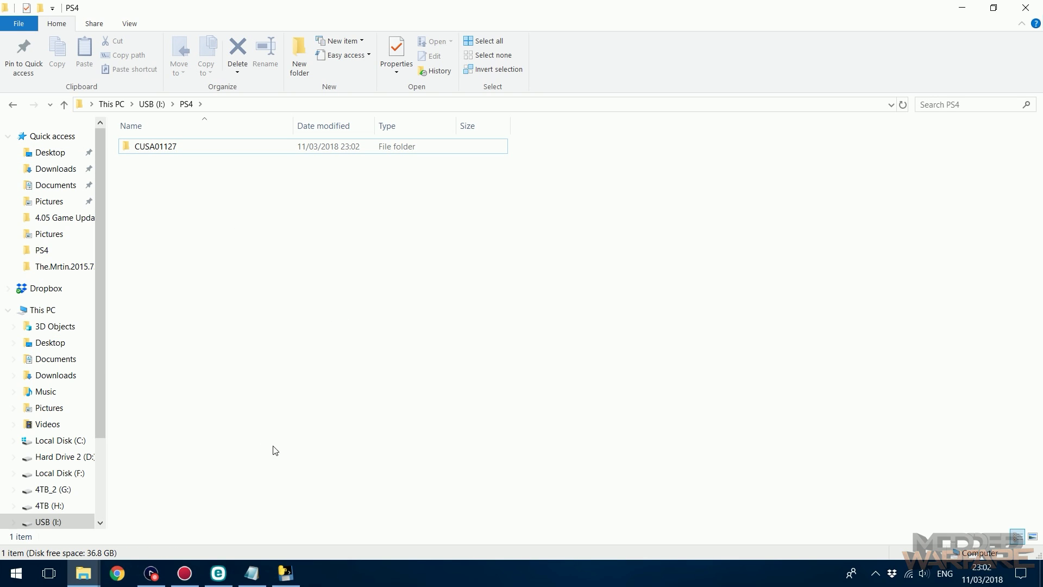
Create a second folder named CUSA99999 inside the PS4 folder
right_click(175, 211)
mouse_move(222, 378)
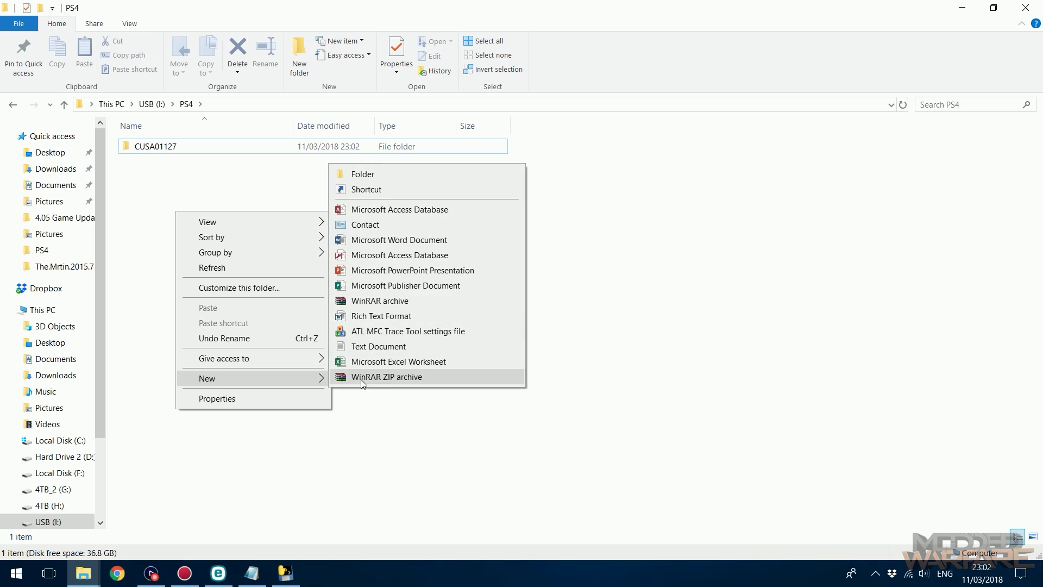
click(374, 173)
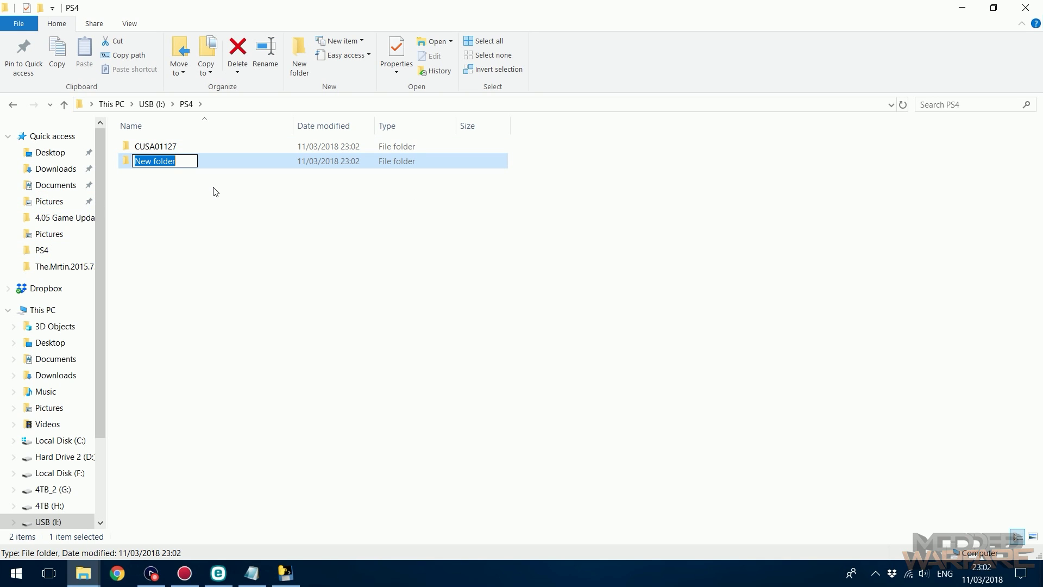
text(CUSA99999)
key(Return)
drag(189, 190, 229, 161)
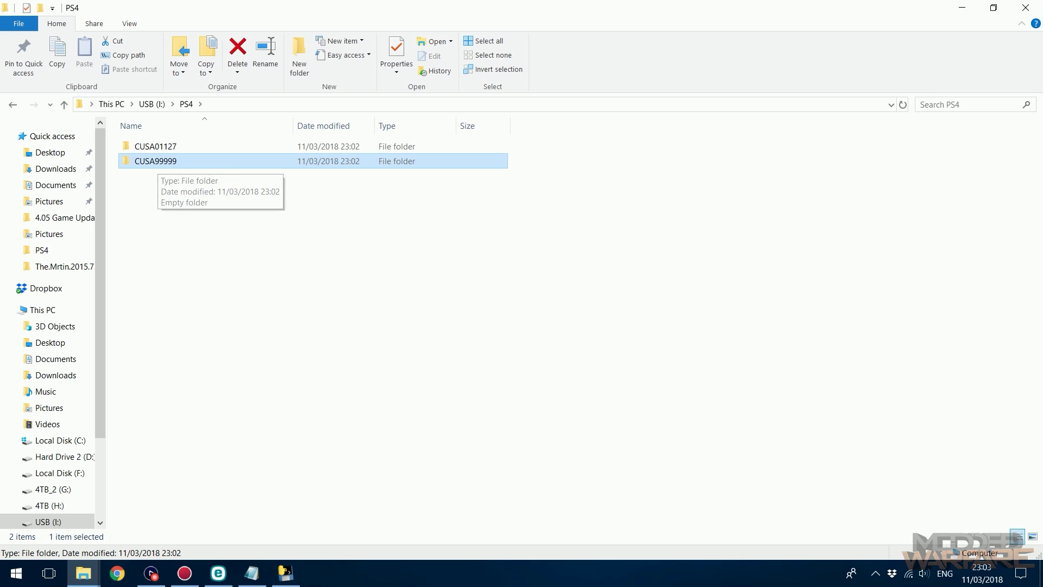
click(249, 261)
key(ctrl+a)
drag(189, 228, 305, 148)
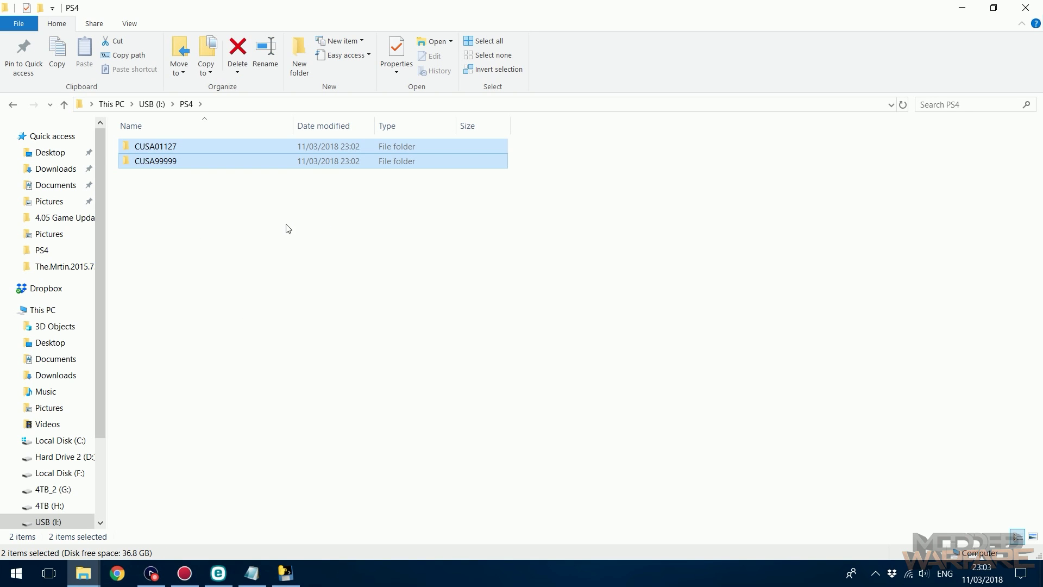
Copy PT.pkg from the root of the USB drive into the CUSA01127 folder inside PS4
key(BackSpace)
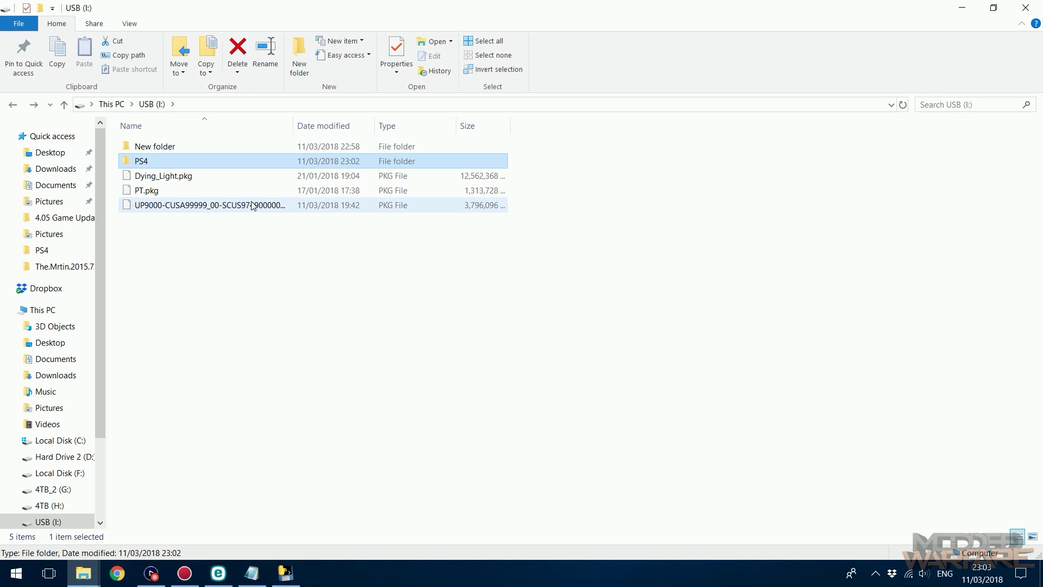
click(152, 190)
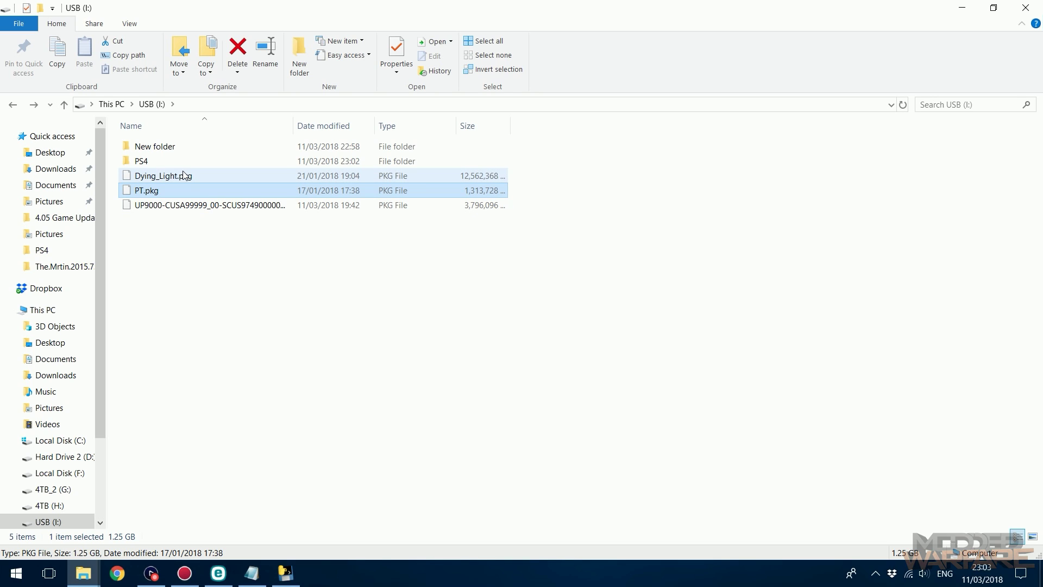
key(ctrl+c)
click(189, 257)
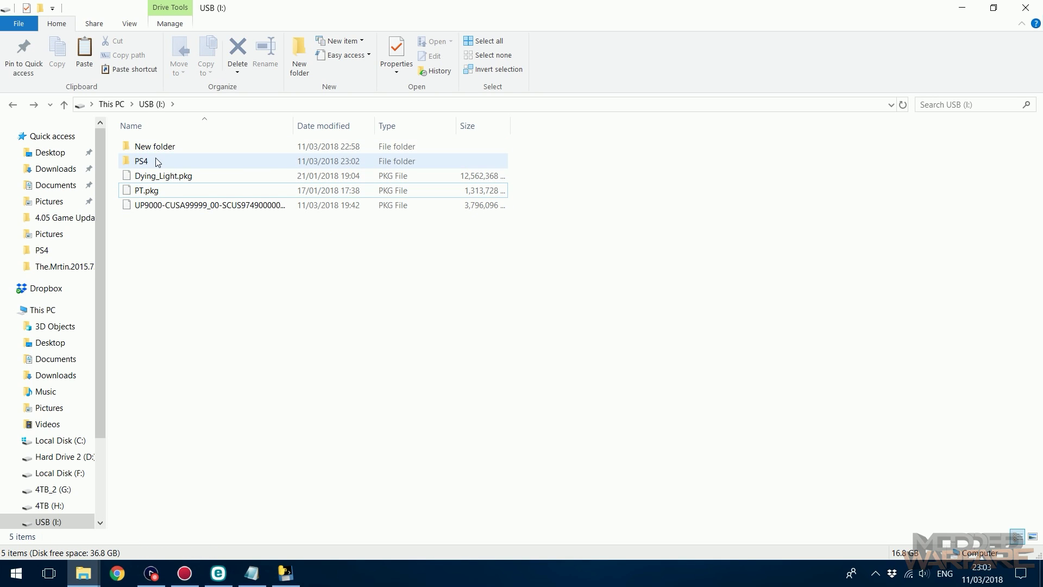
double_click(157, 161)
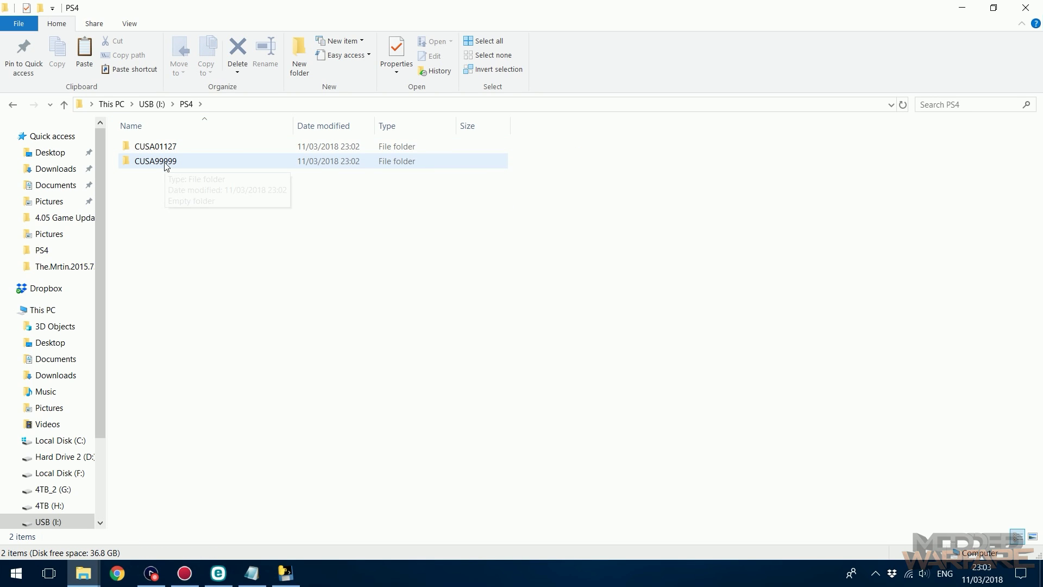
double_click(170, 145)
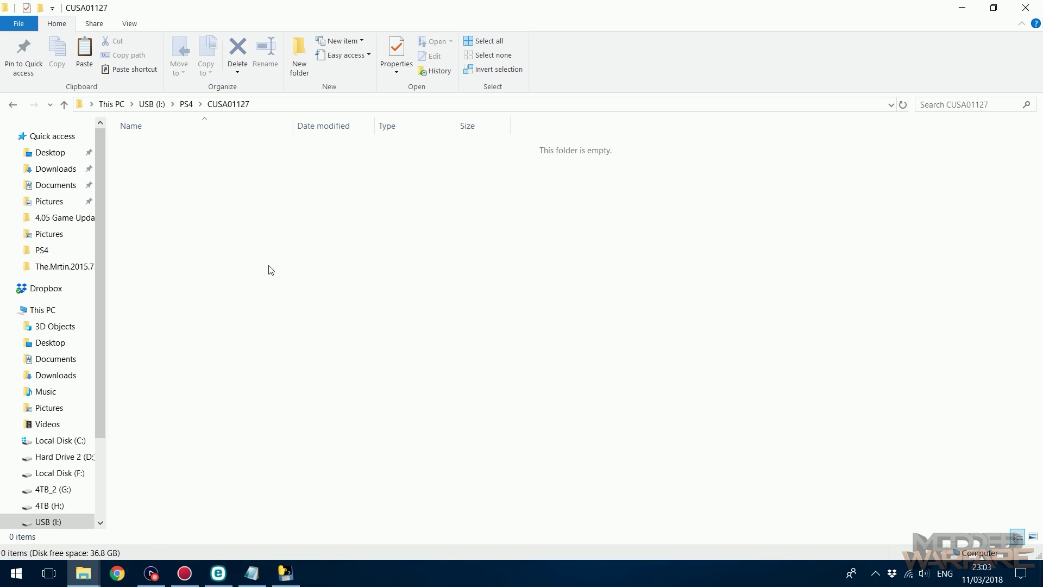
key(ctrl+v)
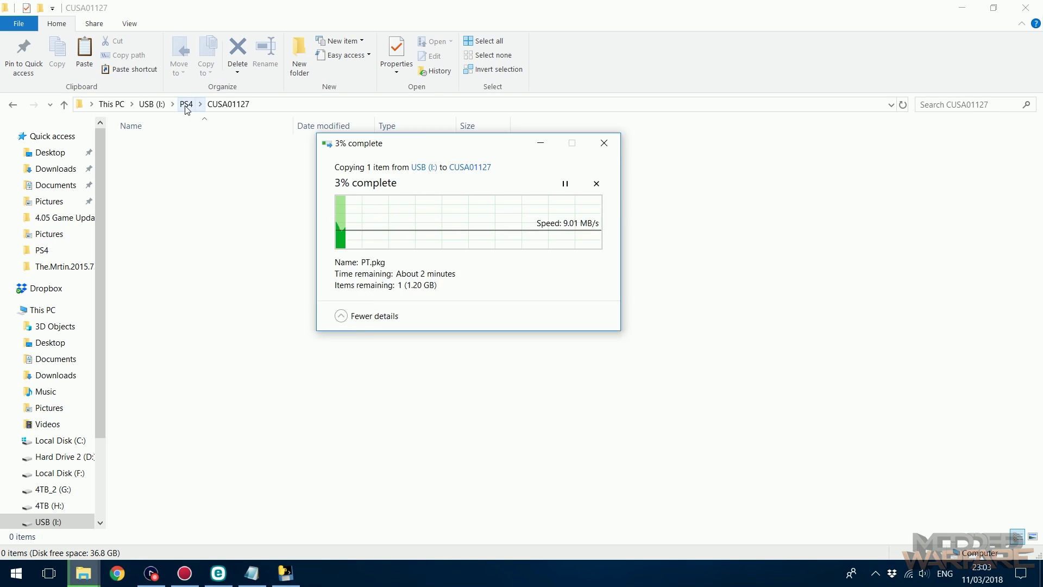
Copy the UP9000-CUSA99999 PKG file from the USB root into the PS4 folder's CUSA99999 subfolder and move the copy progress window aside
click(186, 105)
click(152, 104)
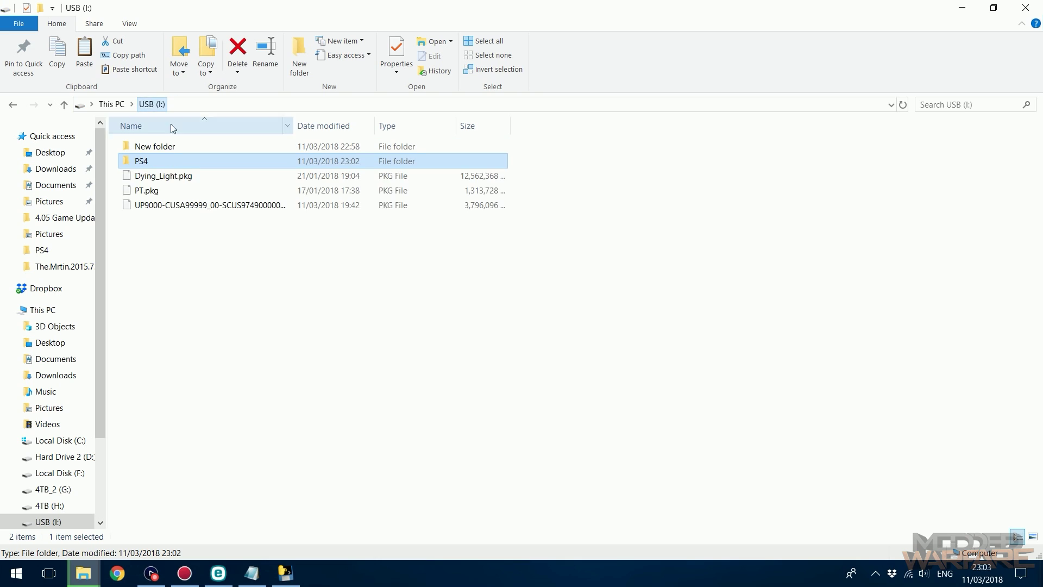
click(166, 208)
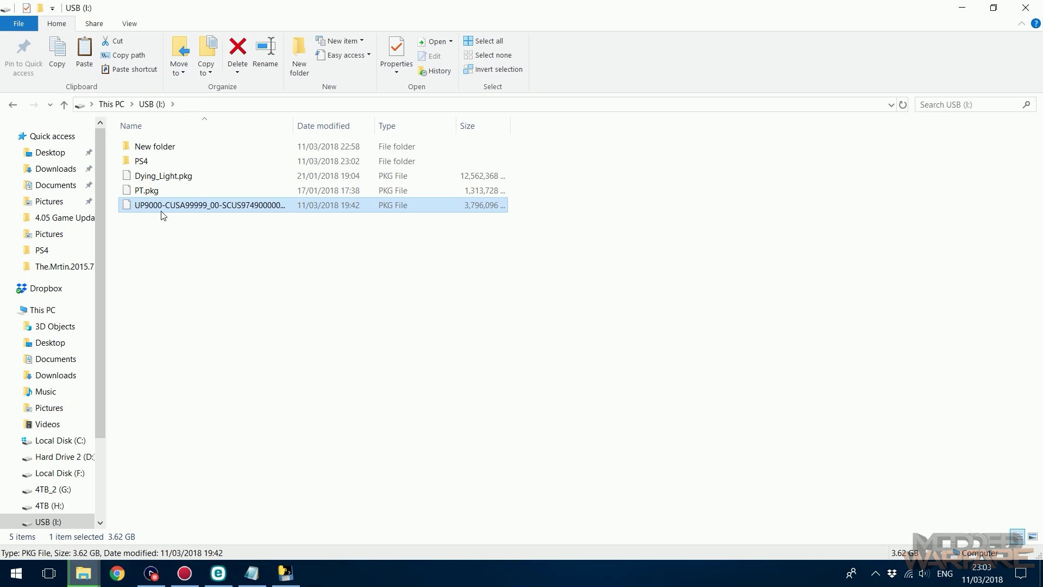
double_click(165, 163)
double_click(162, 164)
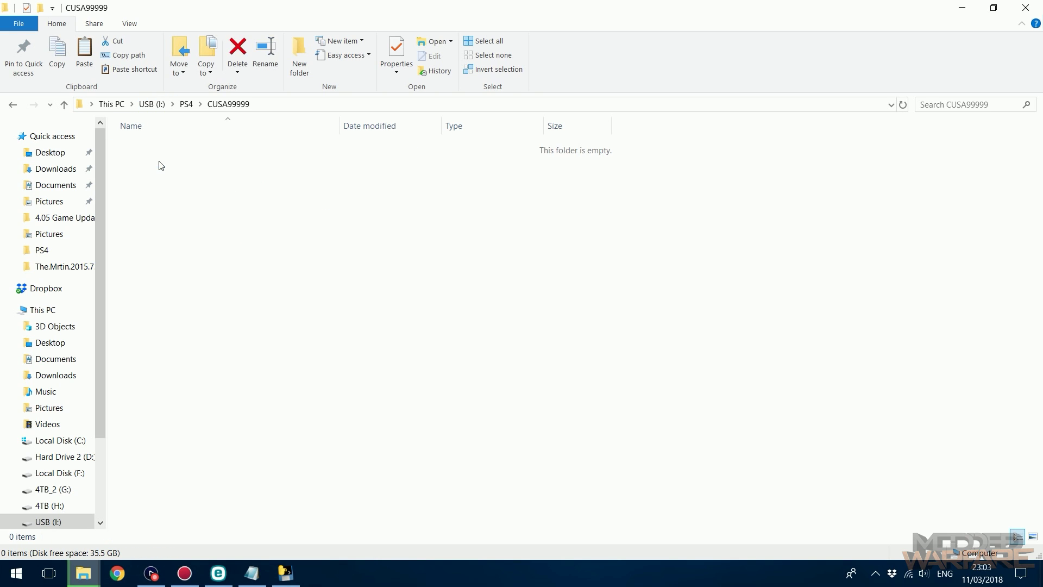
key(ctrl+v)
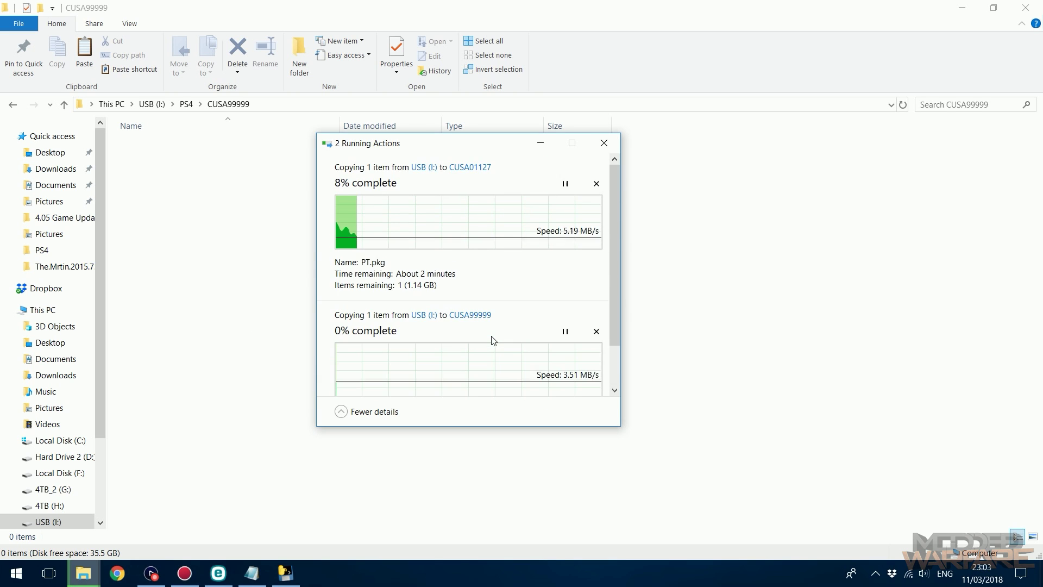
scroll(494, 340, down, 3)
scroll(492, 337, up, 1)
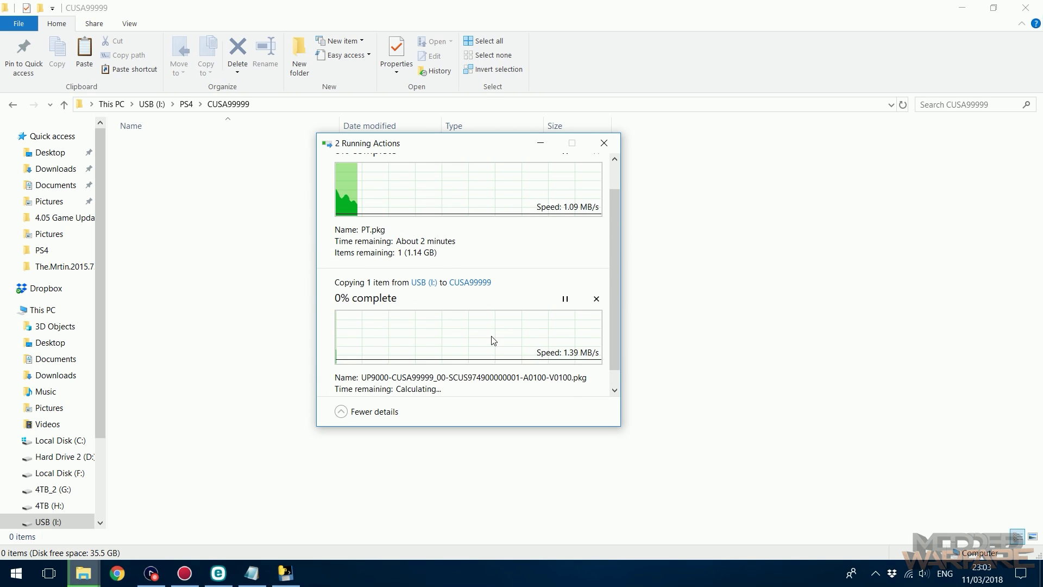
scroll(493, 341, up, 1)
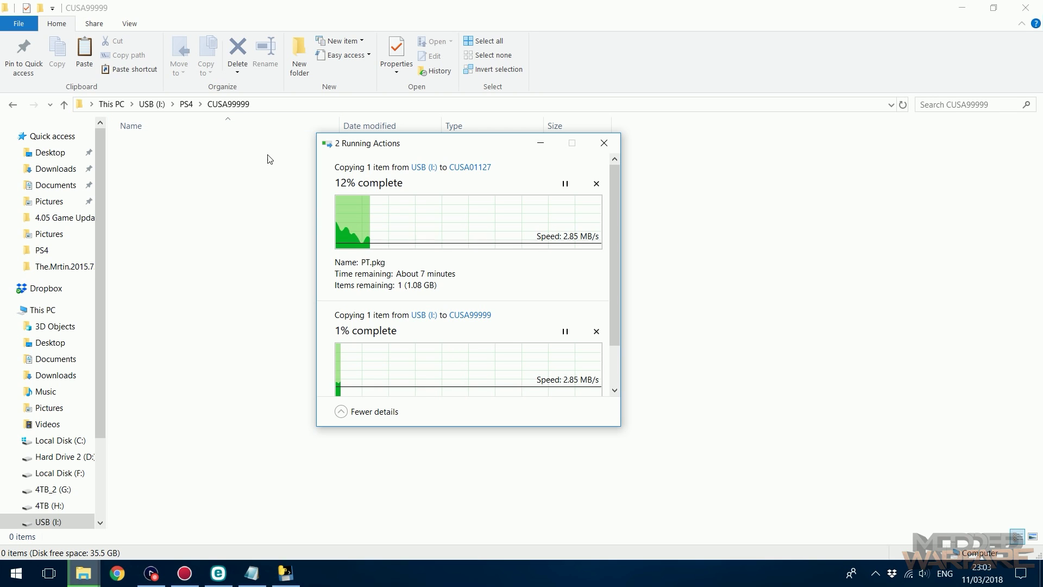
drag(499, 143, 635, 190)
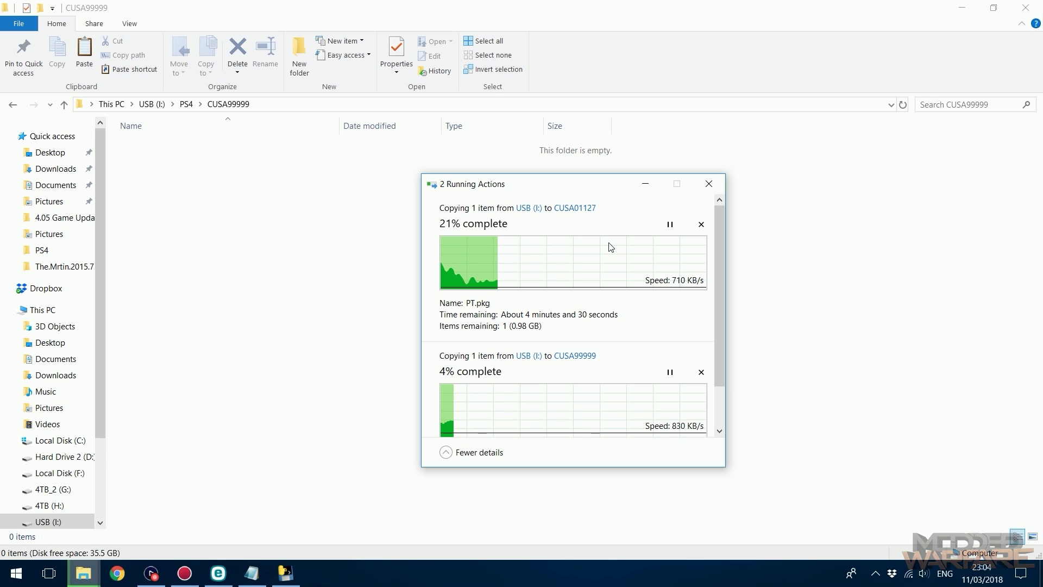
drag(557, 184, 608, 184)
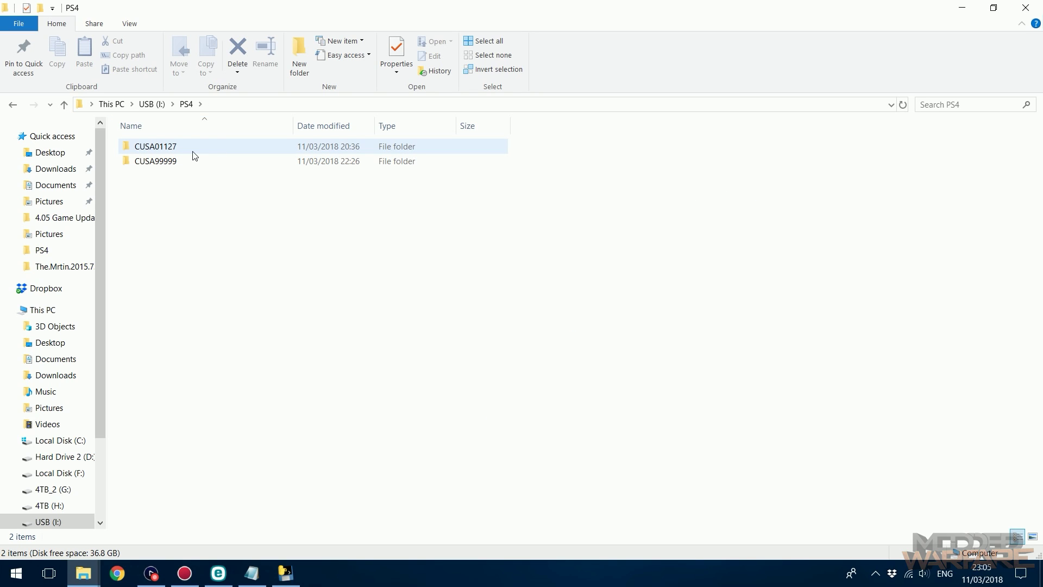
Inspect the app.pkg file inside each of the CUSA01127 and CUSA99999 folders
double_click(193, 153)
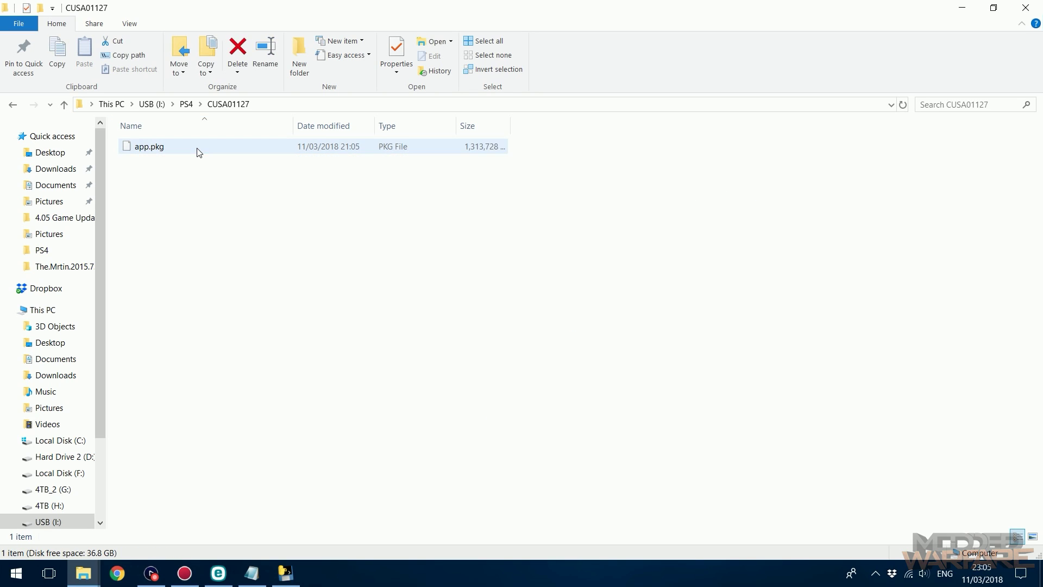
click(140, 152)
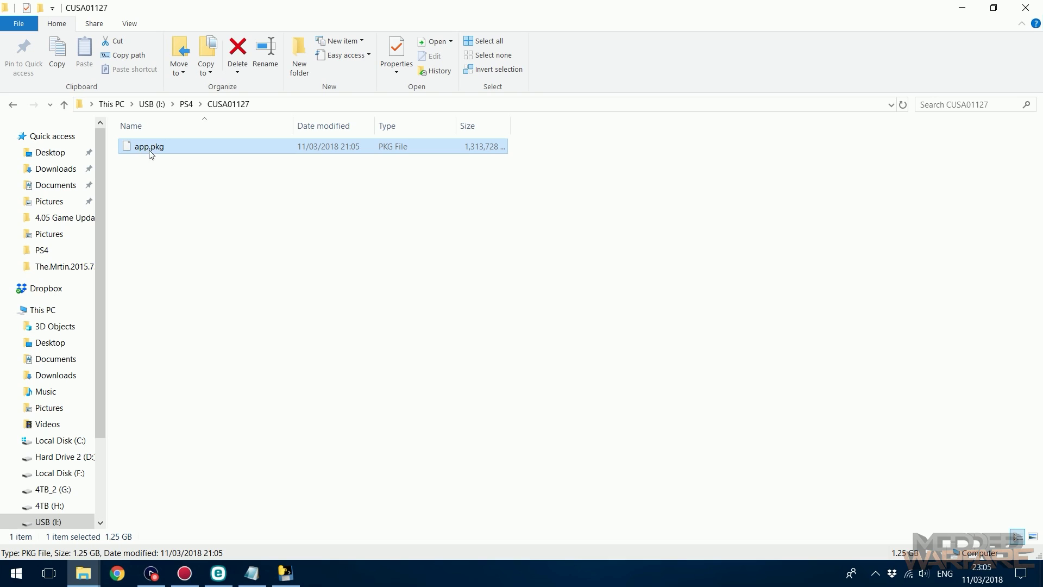
click(180, 164)
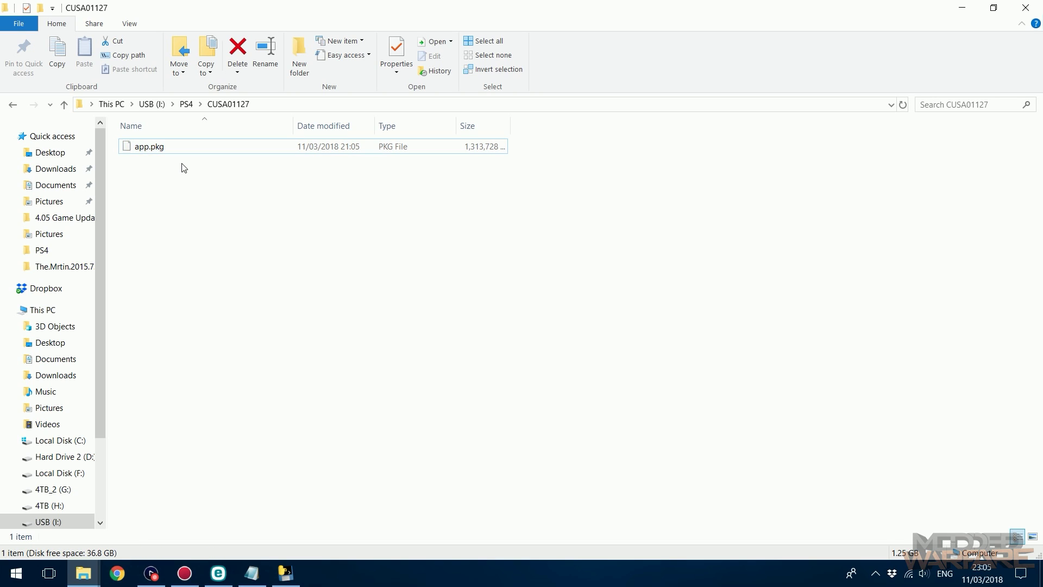
click(133, 153)
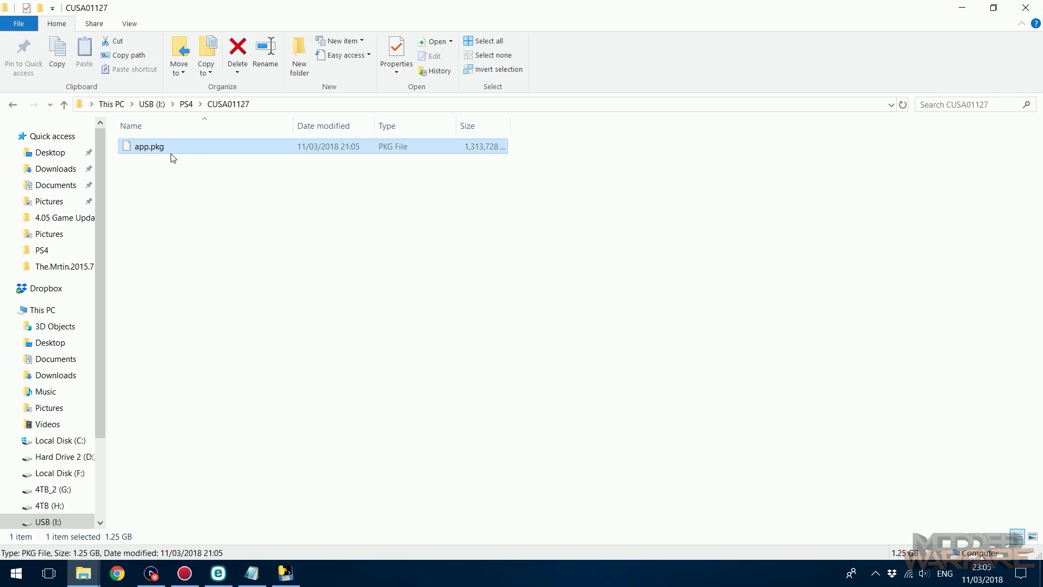
key(BackSpace)
double_click(145, 162)
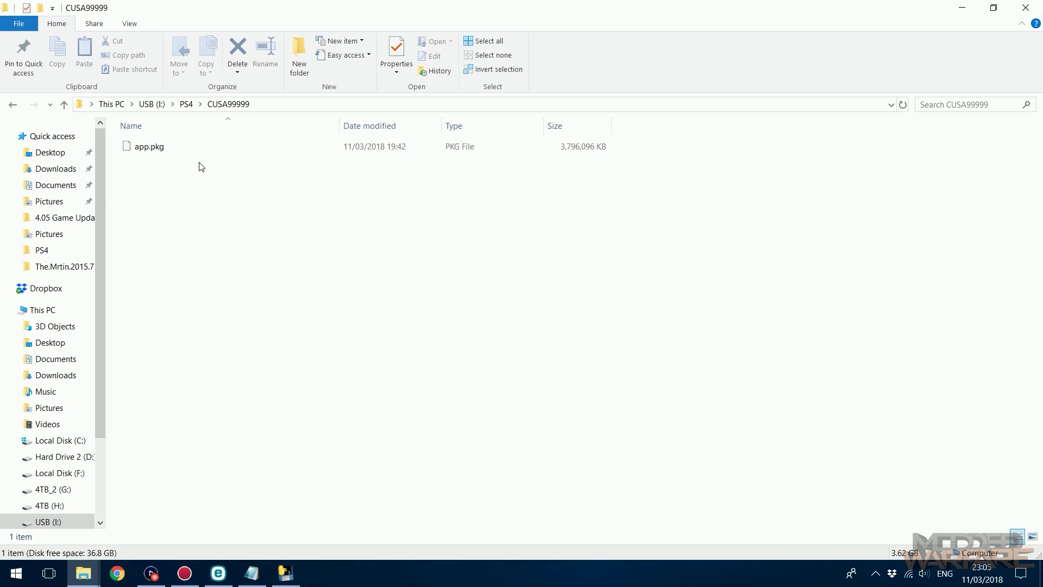
key(BackSpace)
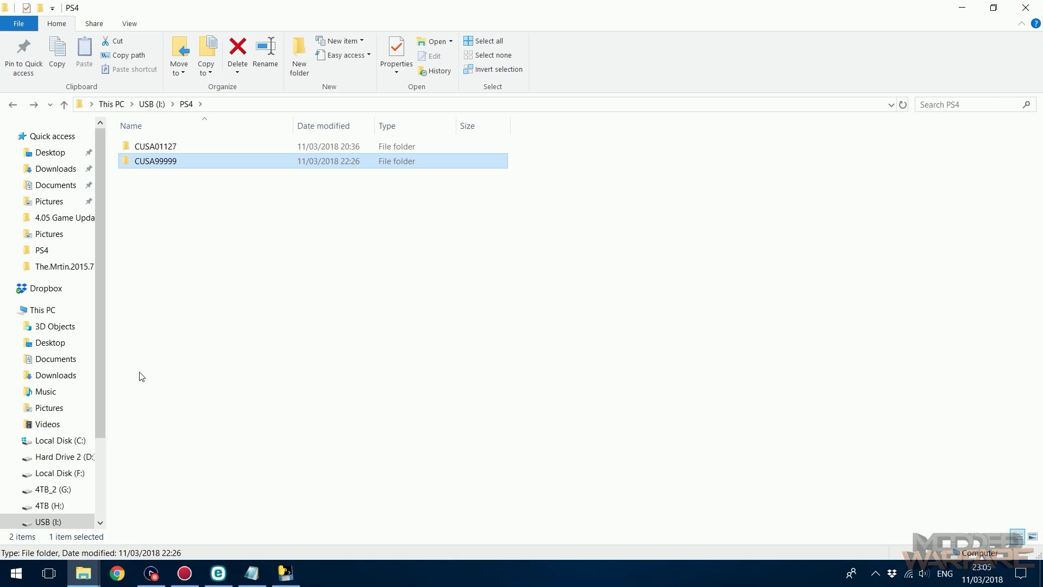
Review the contents of the USB drive's root and its PS4 folder
key(BackSpace)
click(313, 364)
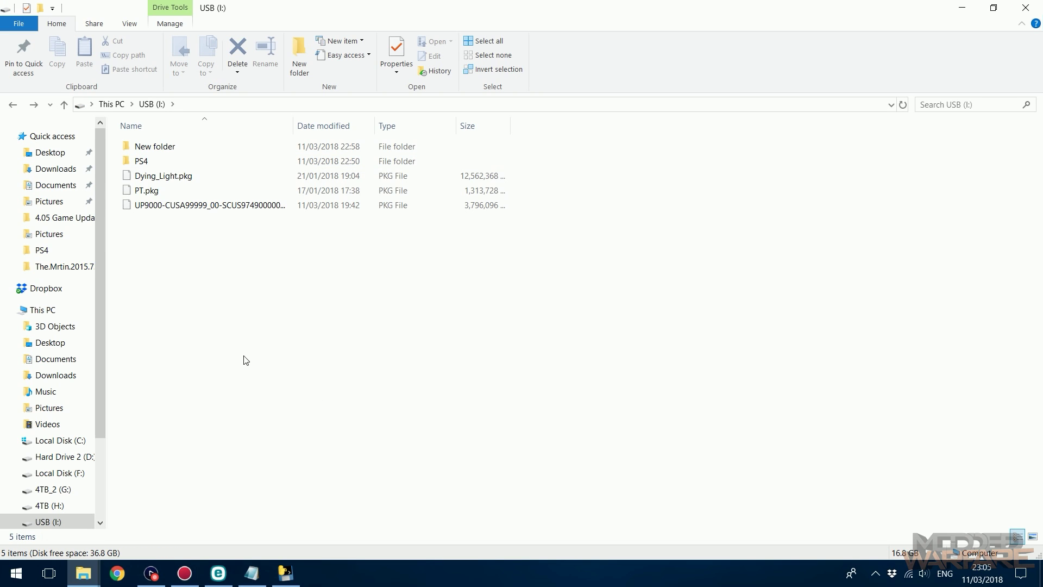
click(191, 178)
click(560, 348)
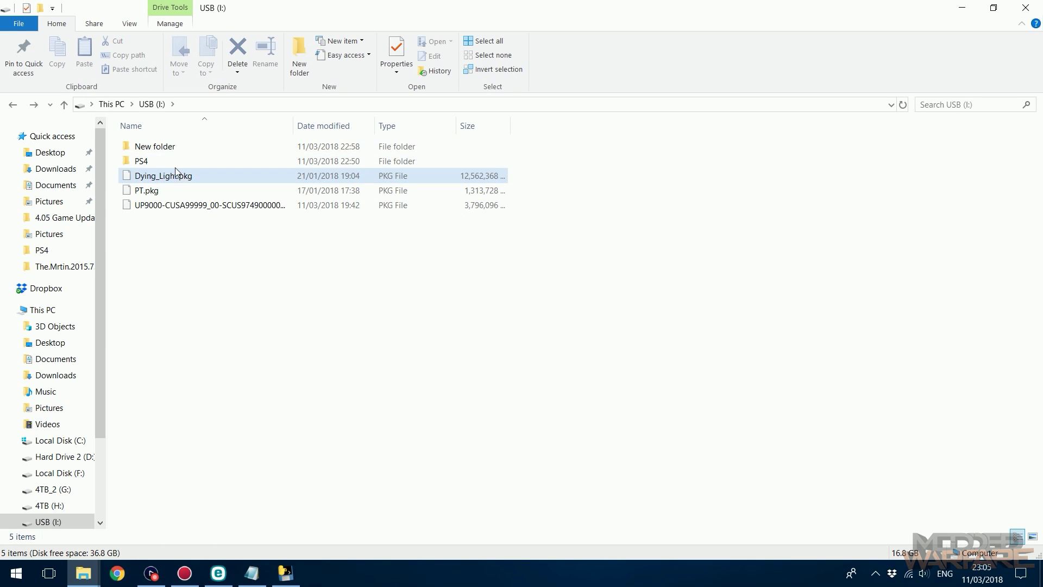
double_click(155, 160)
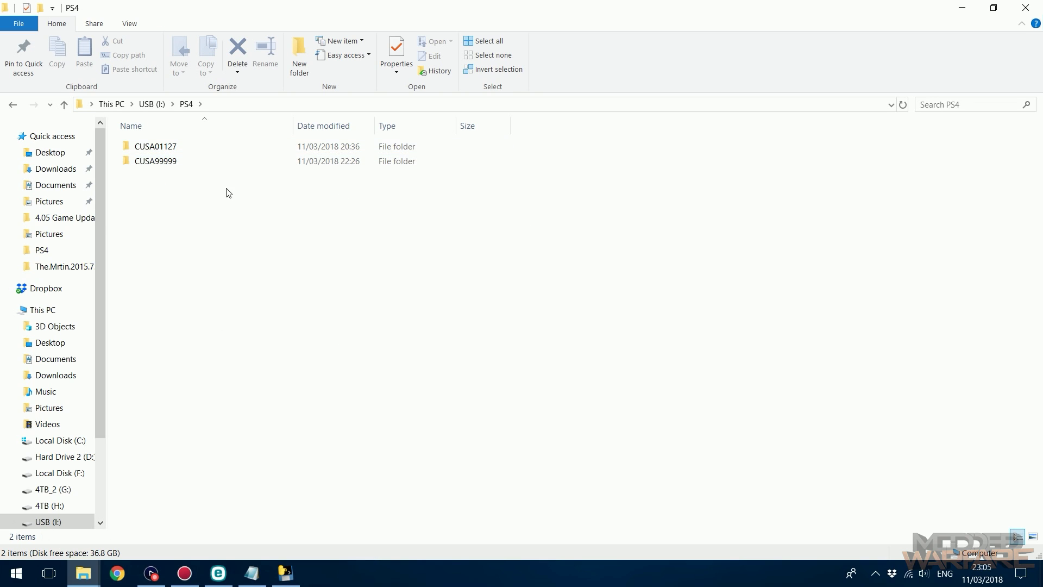
key(alt+Left)
click(445, 364)
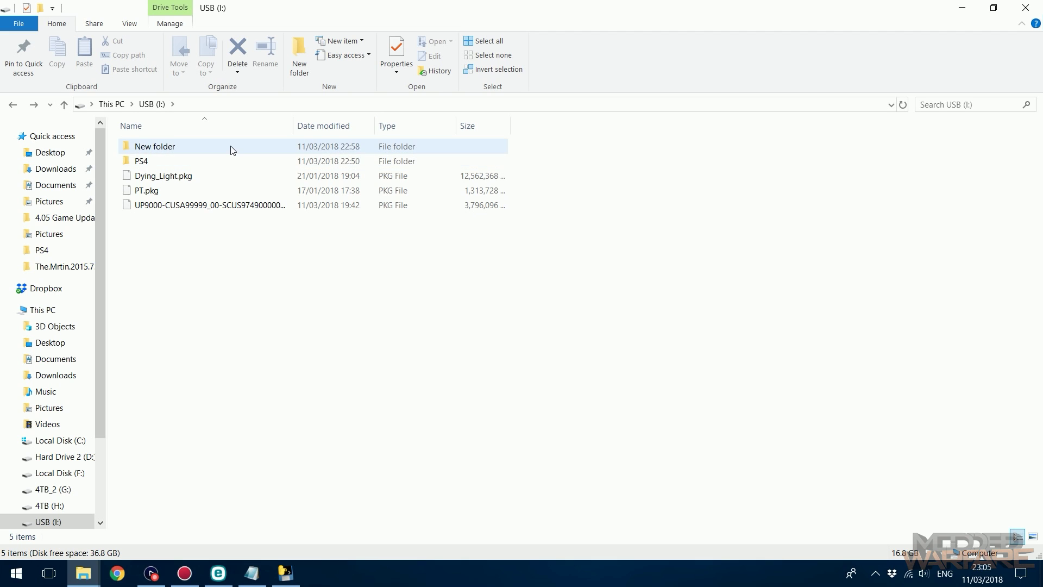
Delete the folder named New folder from the root of the USB (I:) drive
click(193, 144)
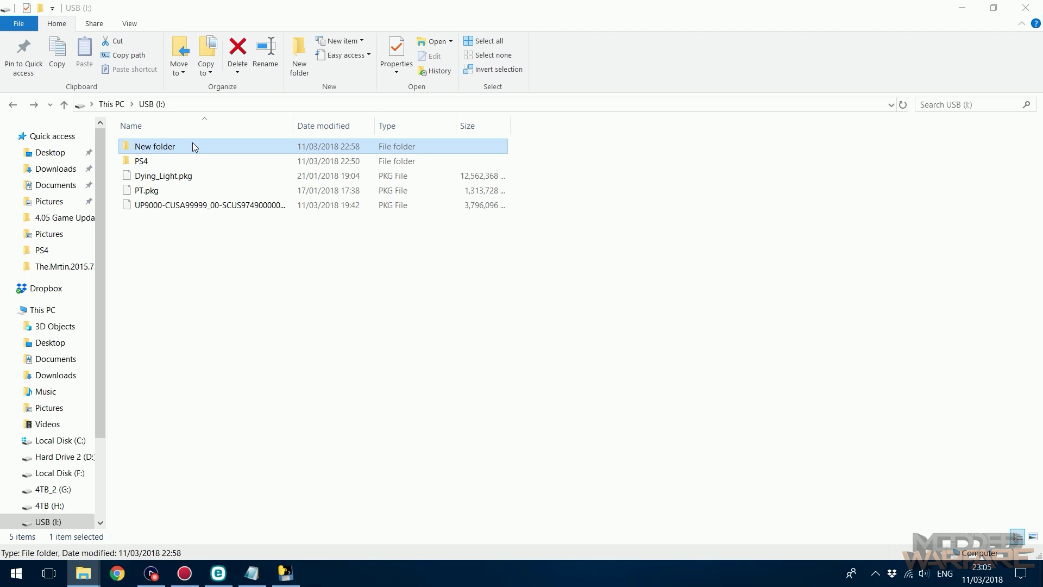
key(Delete)
key(Return)
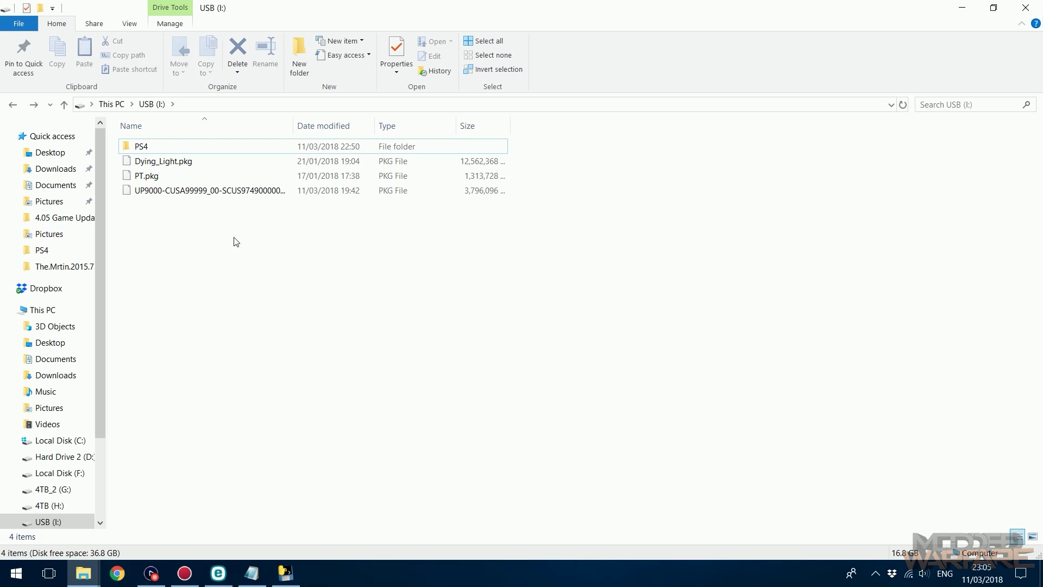
drag(574, 5, 483, 102)
click(794, 101)
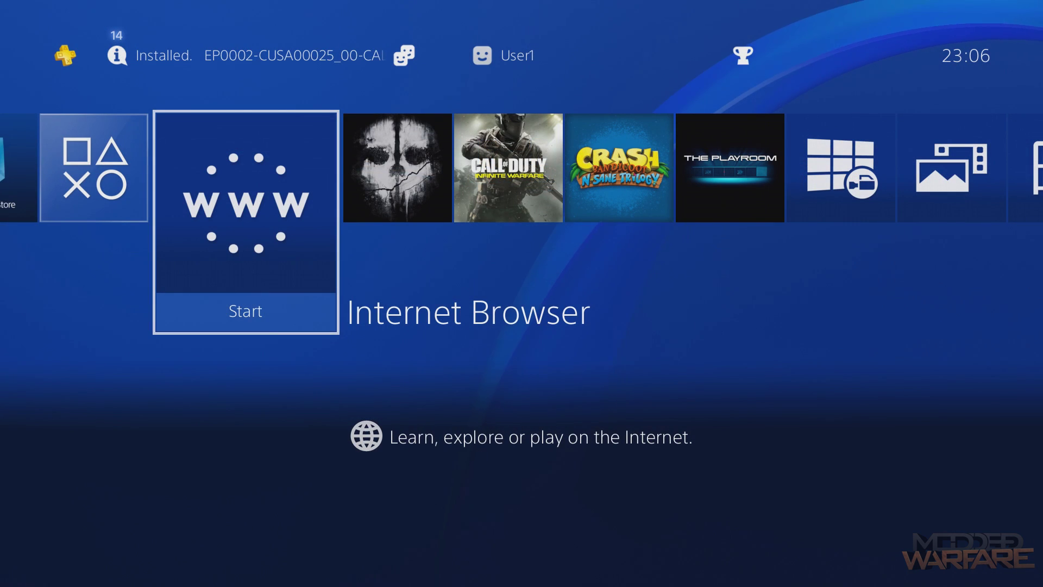
Switch to the PS4 home screen and start the Internet Browser
key(Return)
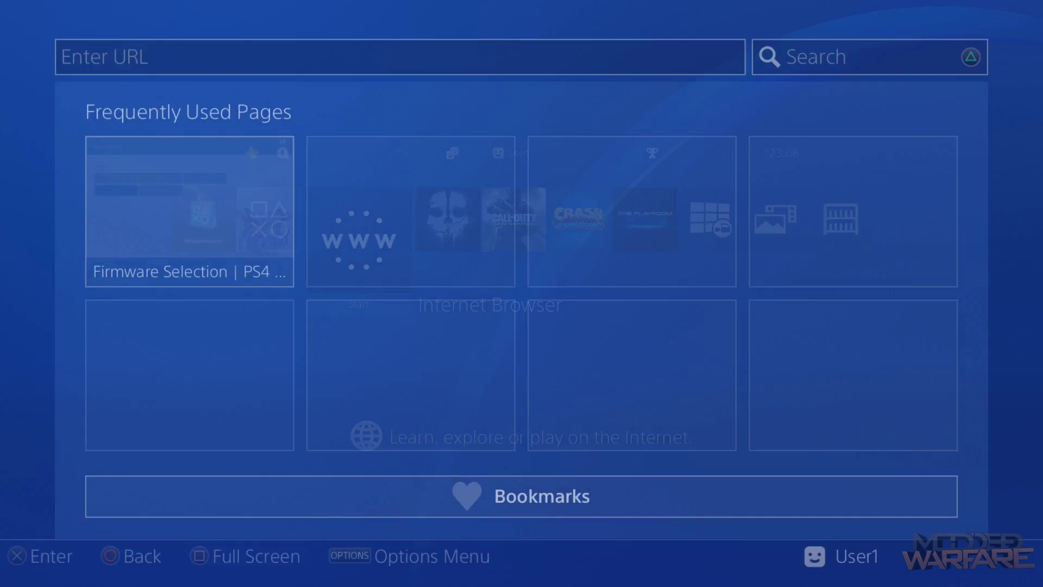
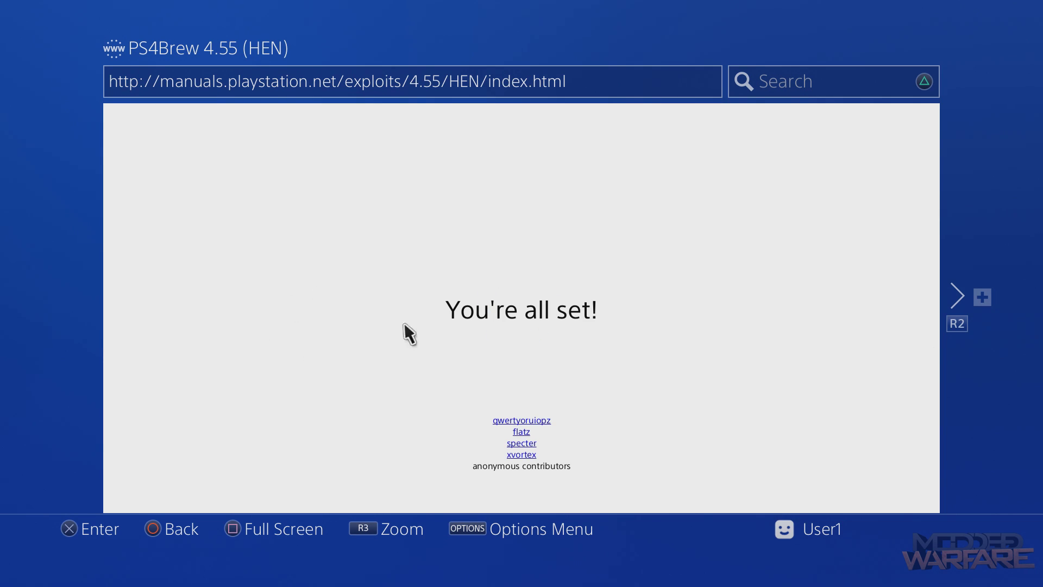
Close the PS4Brew 4.55 (HEN) browser window and return to the PS4 home screen
key(F3)
key(Down)
key(Down)
key(Down)
key(Down)
key(Down)
key(Down)
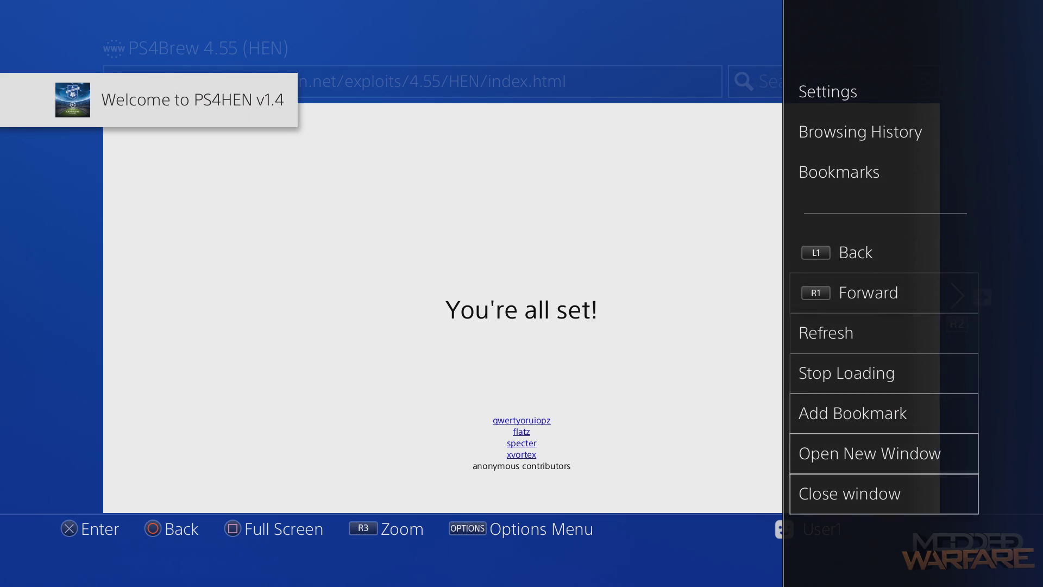
key(Return)
key(Escape)
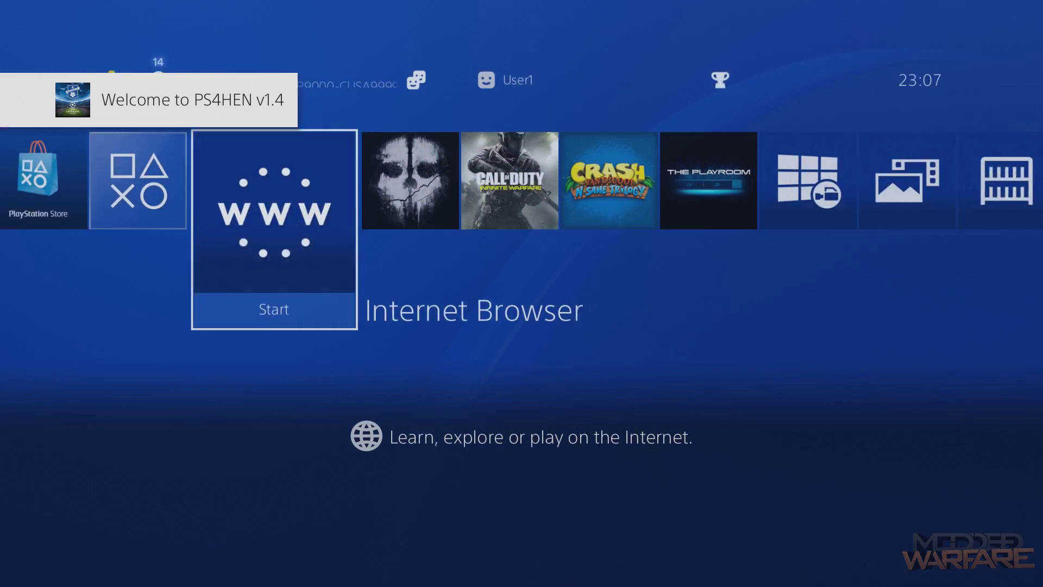
Open the console's Settings from the PS4 home screen's function area
key(Right)
key(Right)
key(Right)
key(Right)
key(Right)
key(Right)
key(Right)
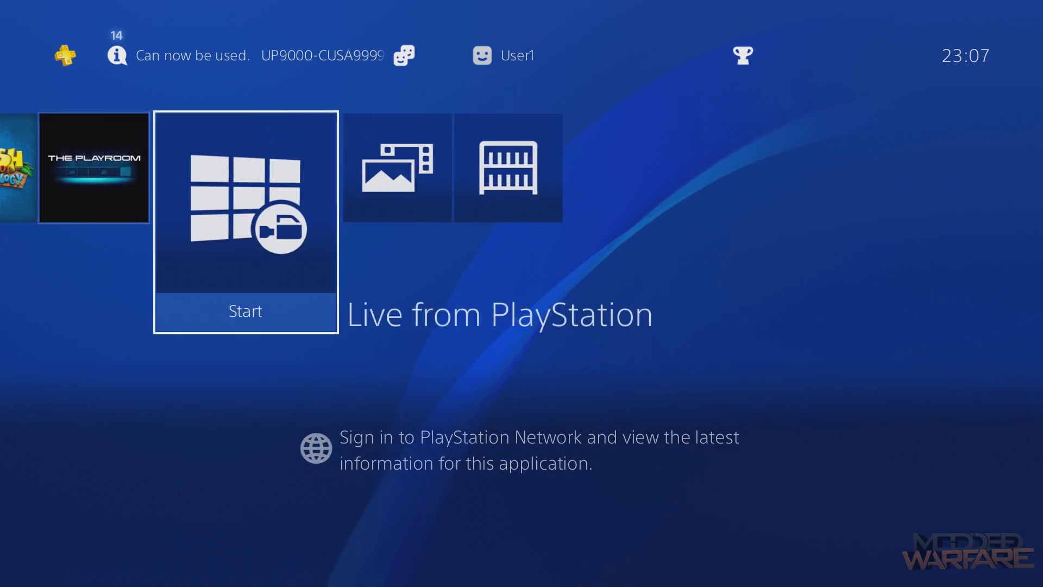
key(Up)
key(Right)
key(Right)
key(Right)
key(Right)
key(Right)
key(Right)
key(Right)
key(Right)
key(Left)
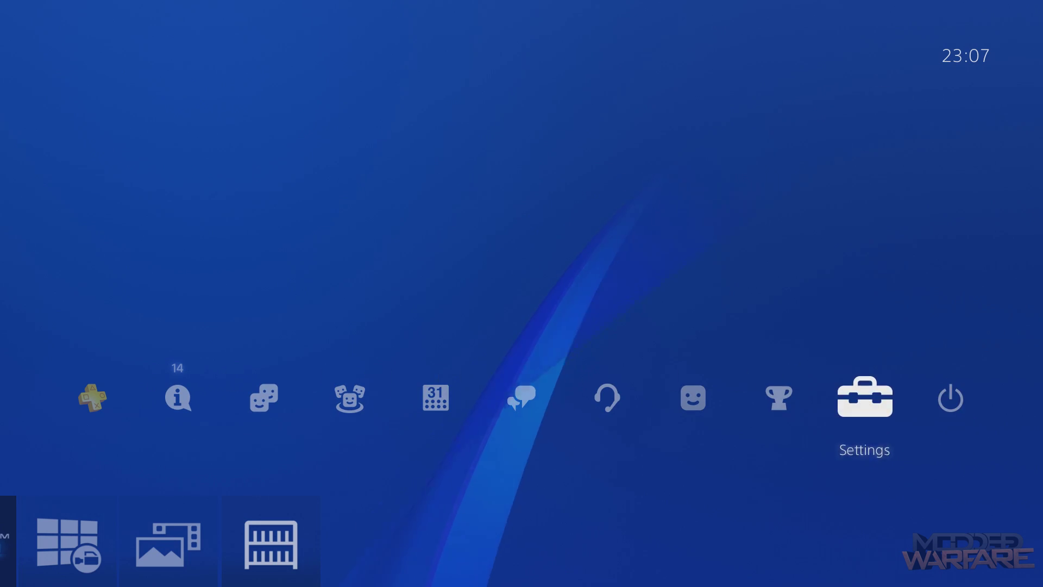
key(Return)
Open Package Installer in the Game section of Debug Settings
key(Down)
key(Down)
key(Down)
key(Down)
key(Down)
key(Down)
key(Down)
key(Down)
key(Down)
key(Down)
key(Down)
key(Down)
key(Down)
key(Down)
key(Down)
key(Down)
key(Down)
key(Down)
key(Down)
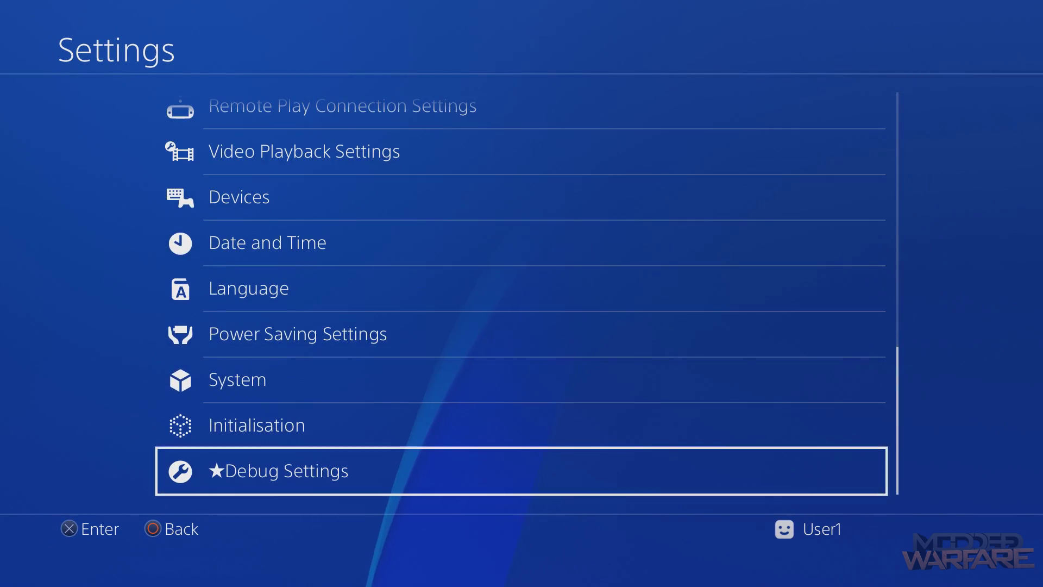
key(Return)
key(Return)
key(Down)
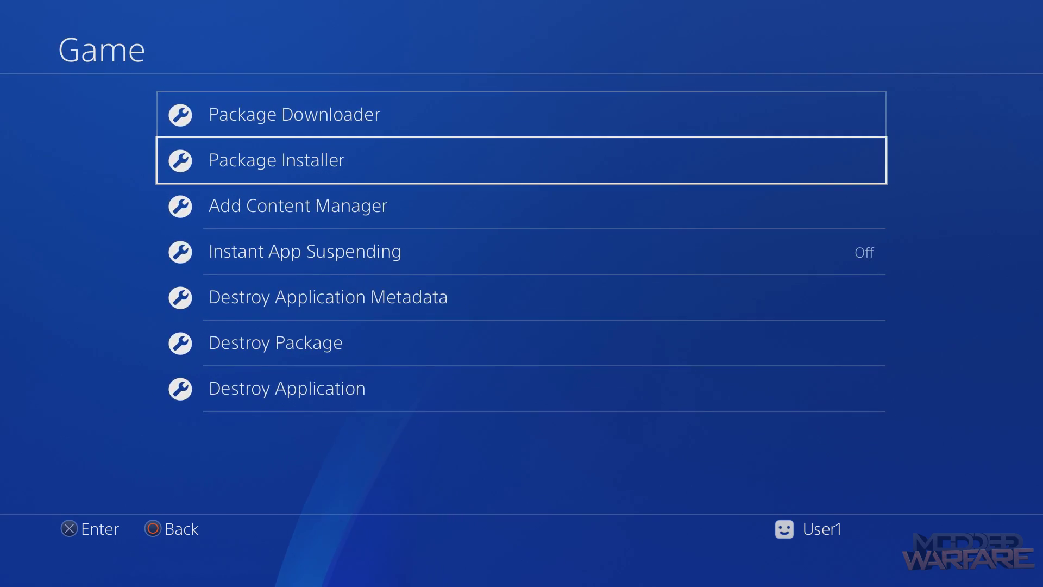
key(Return)
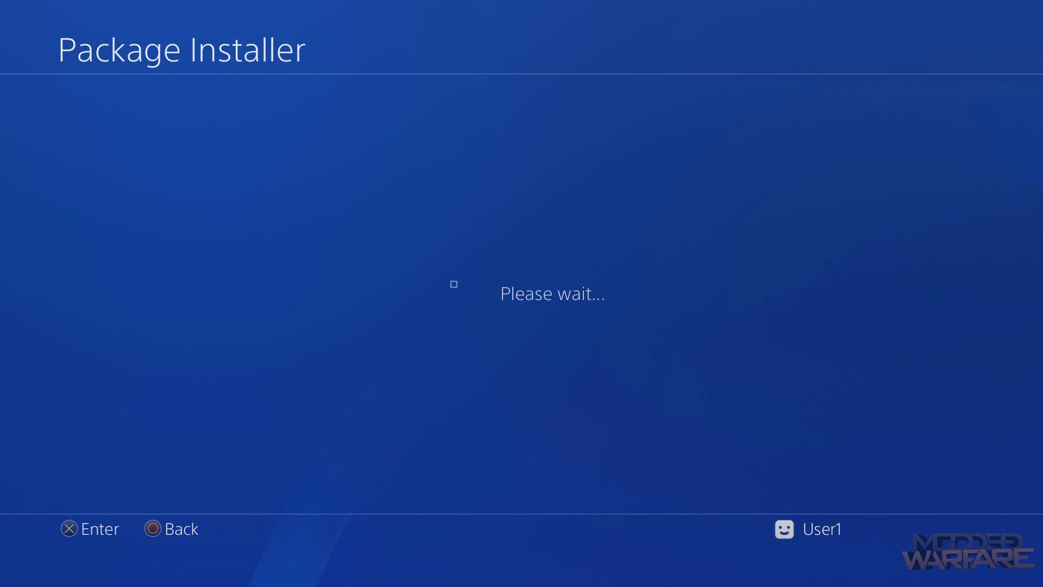
Install PT.pkg from the package list
key(Down)
key(Down)
key(Down)
key(Up)
key(Up)
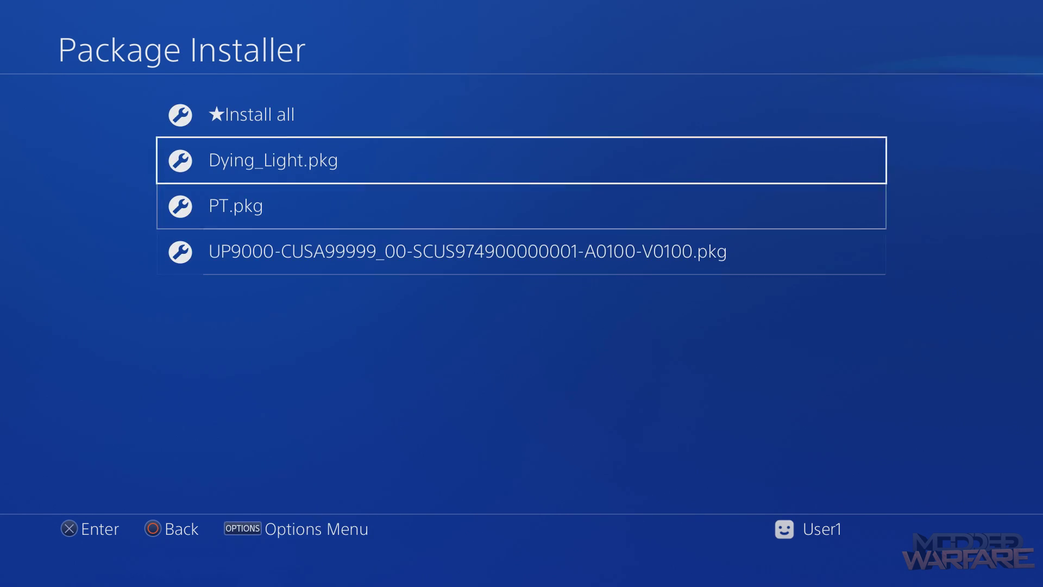
key(Down)
key(Return)
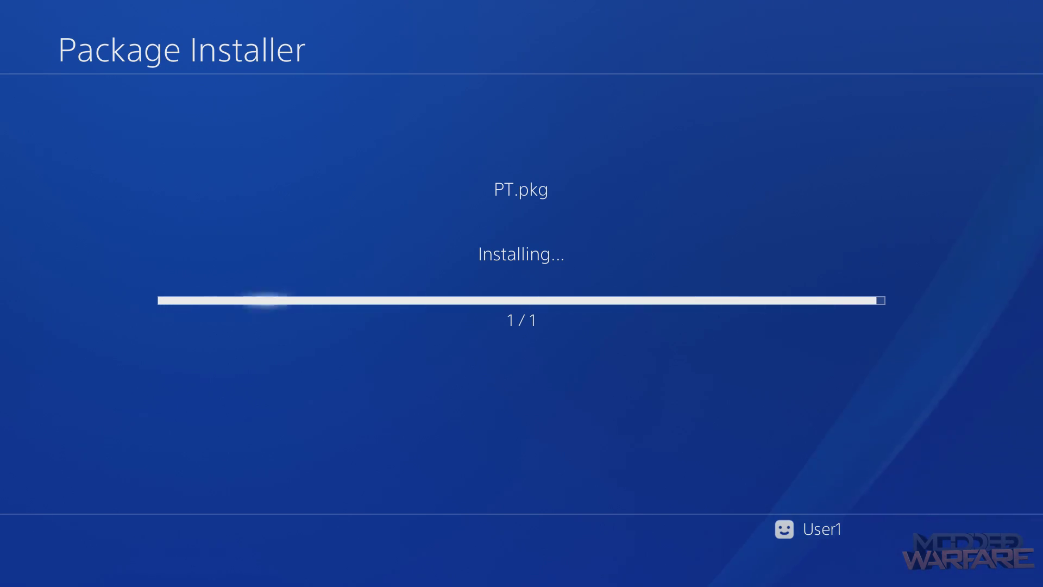
key(Down)
key(Up)
key(Up)
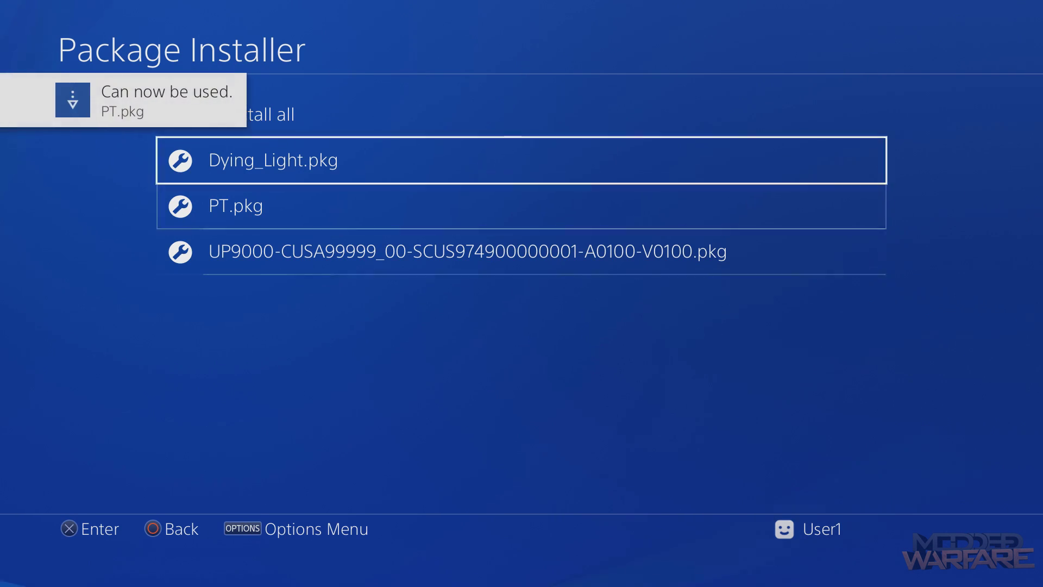
key(Down)
key(Down)
key(Up)
key(Down)
key(Up)
key(Up)
key(Down)
key(Down)
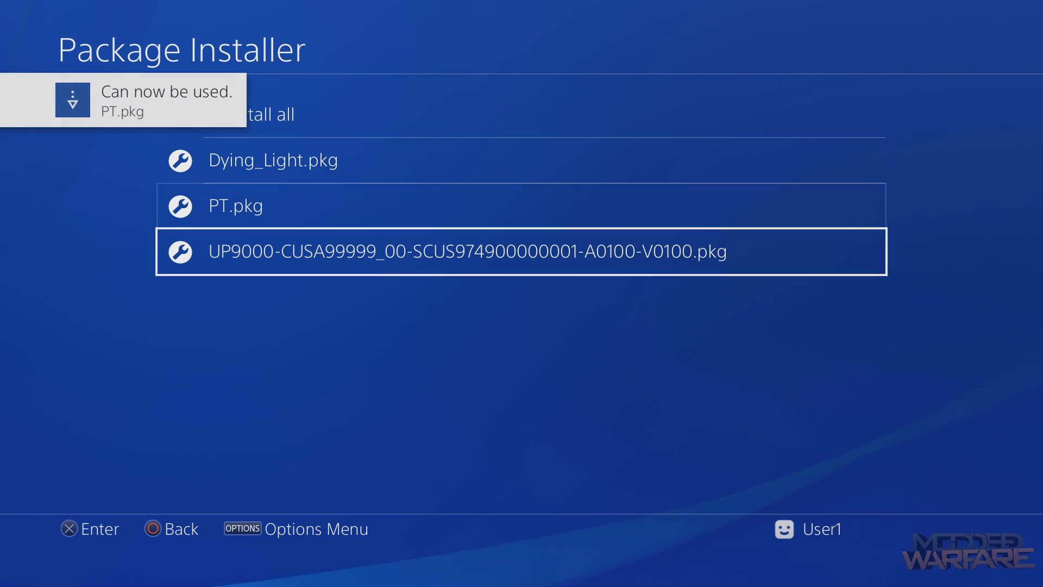
key(Return)
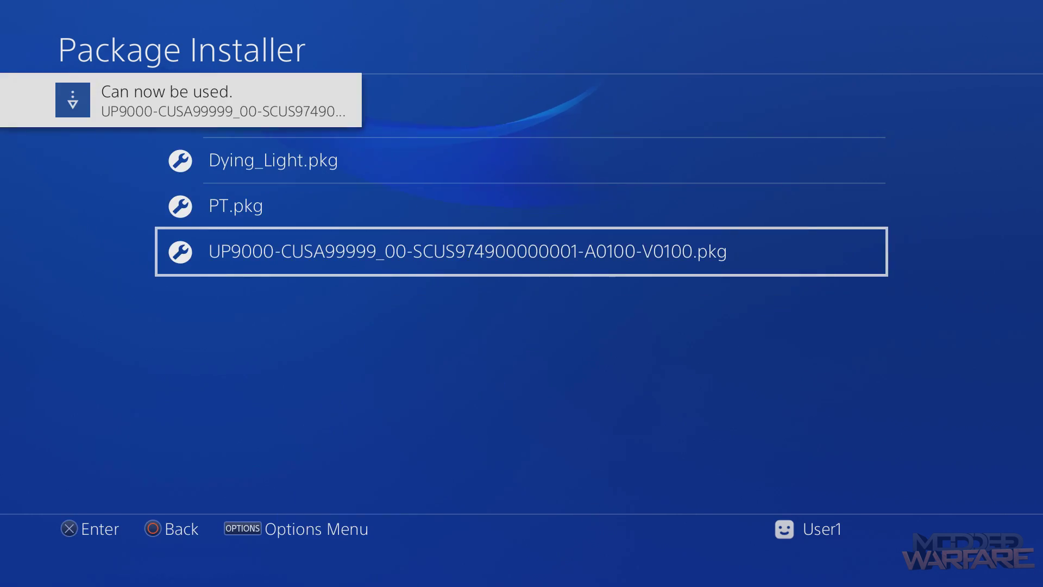
Install Dying_Light.pkg from the package list
key(Up)
key(Up)
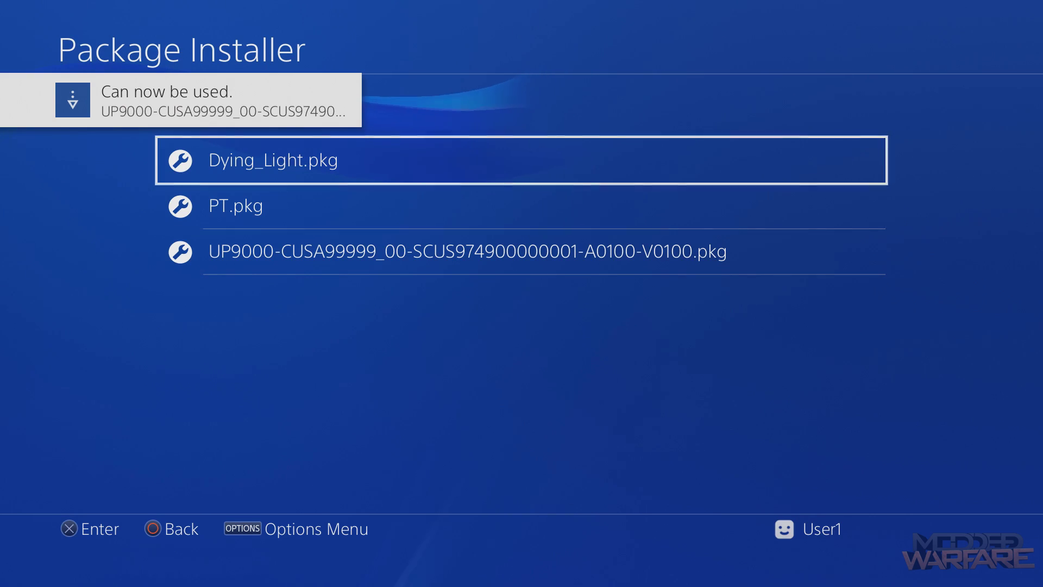
key(Return)
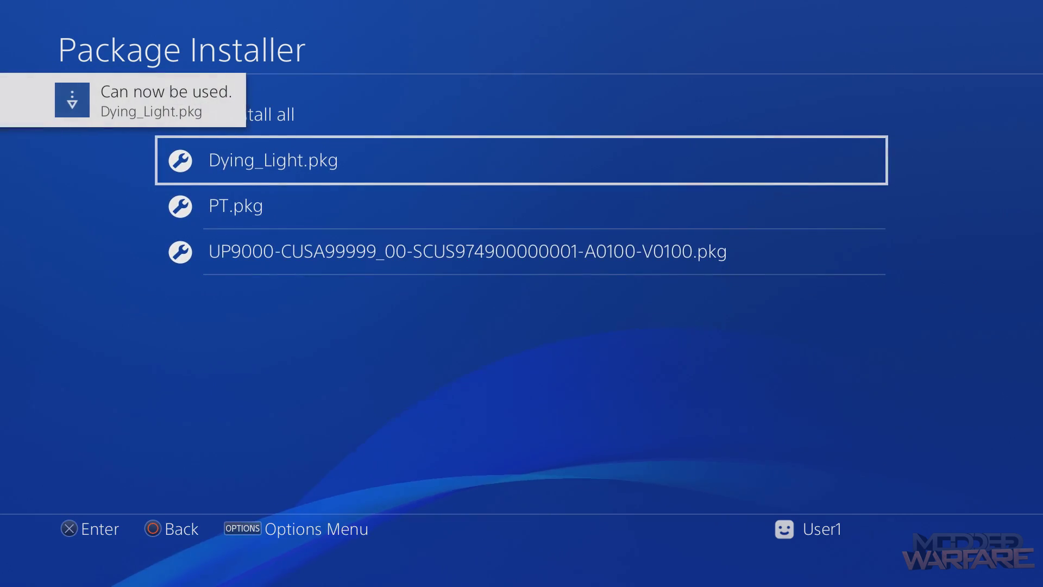
Leave Package Installer and all Settings screens to return to the PS4 home screen
key(Down)
key(Down)
key(Up)
key(Up)
key(Down)
key(Down)
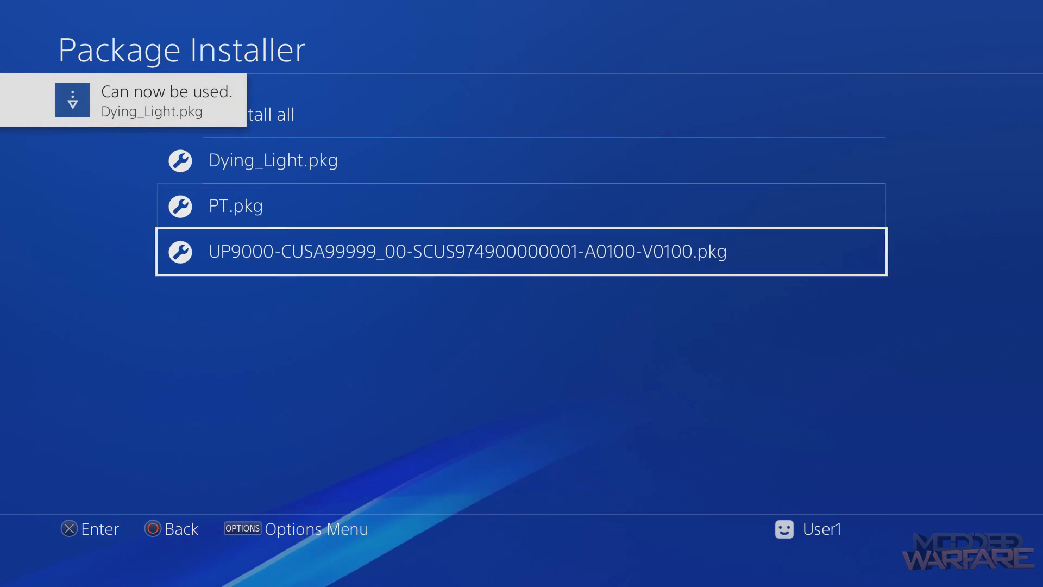
key(Escape)
key(Escape)
key(Escape)
key(Escape)
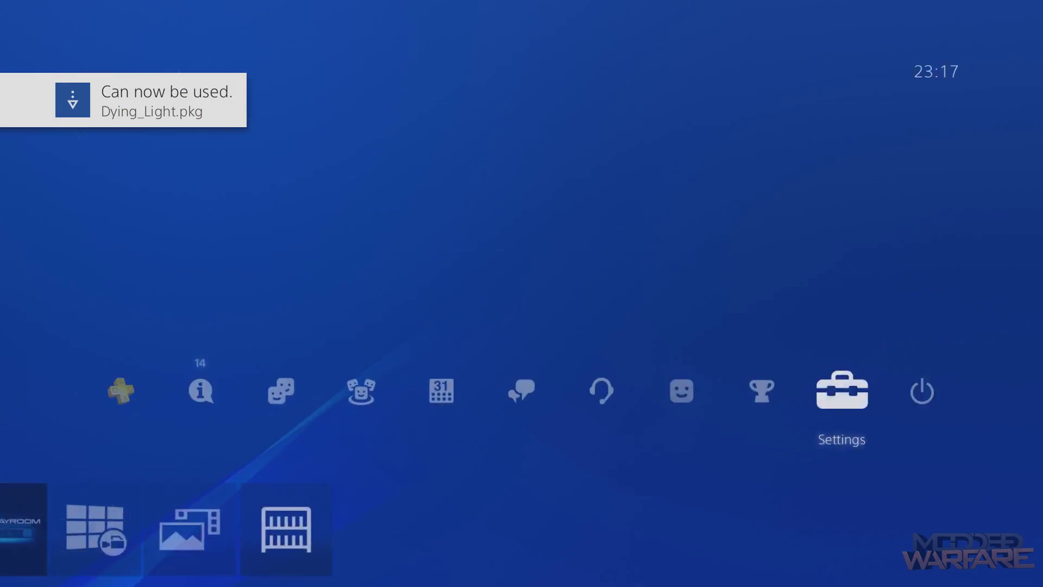
Examine the newly installed Dying Light, Heatseeker and P.T. entries among the home screen applications
key(Down)
key(Left)
key(Left)
key(Left)
key(Left)
key(Left)
key(Left)
key(Left)
key(Left)
key(Left)
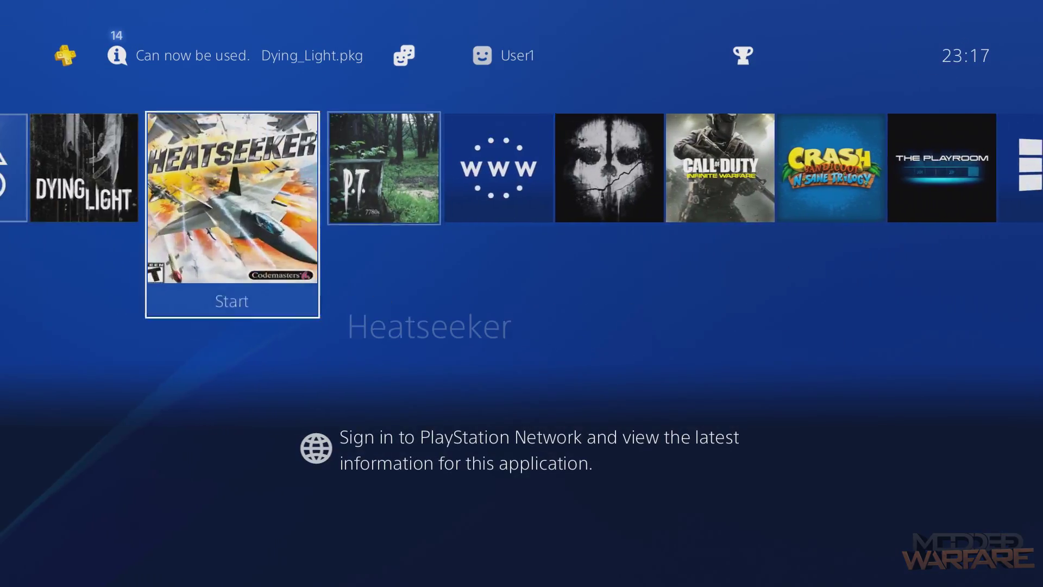
key(Left)
key(Right)
key(Right)
key(Left)
key(Left)
key(Right)
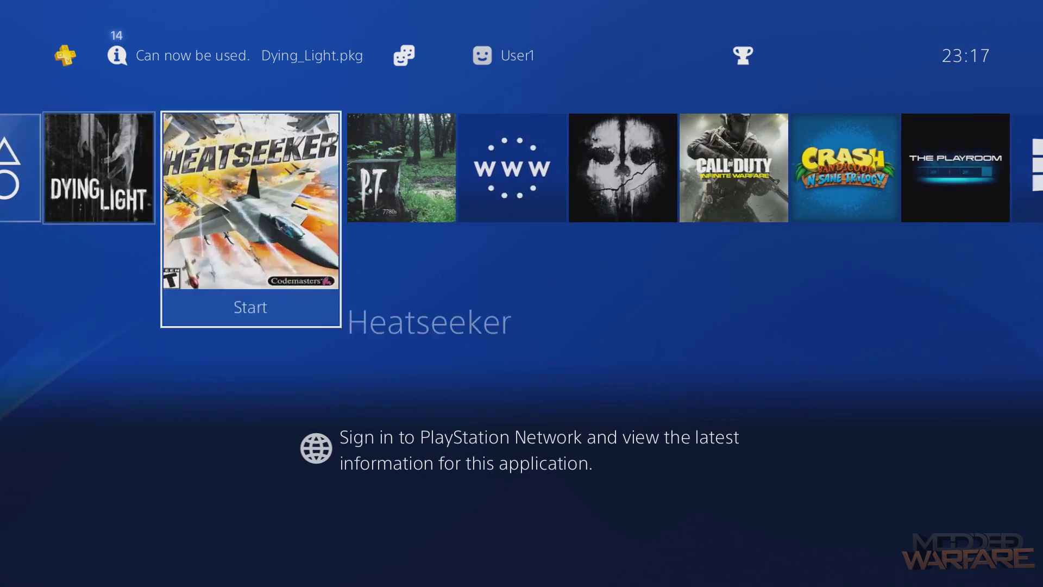
Start Dying Light to test that it launches, and close the application from the home screen
key(Left)
key(Return)
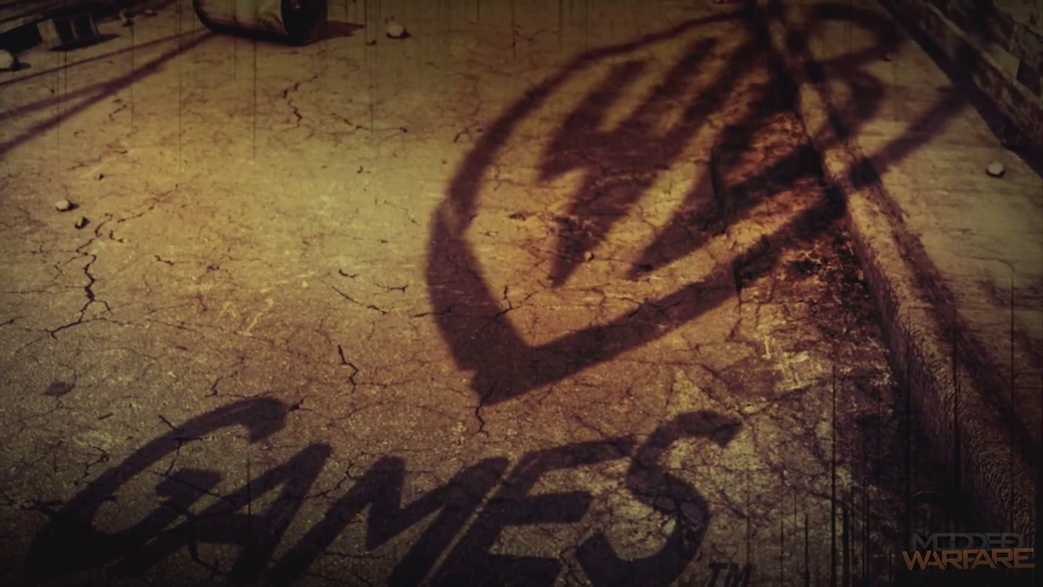
key(Home)
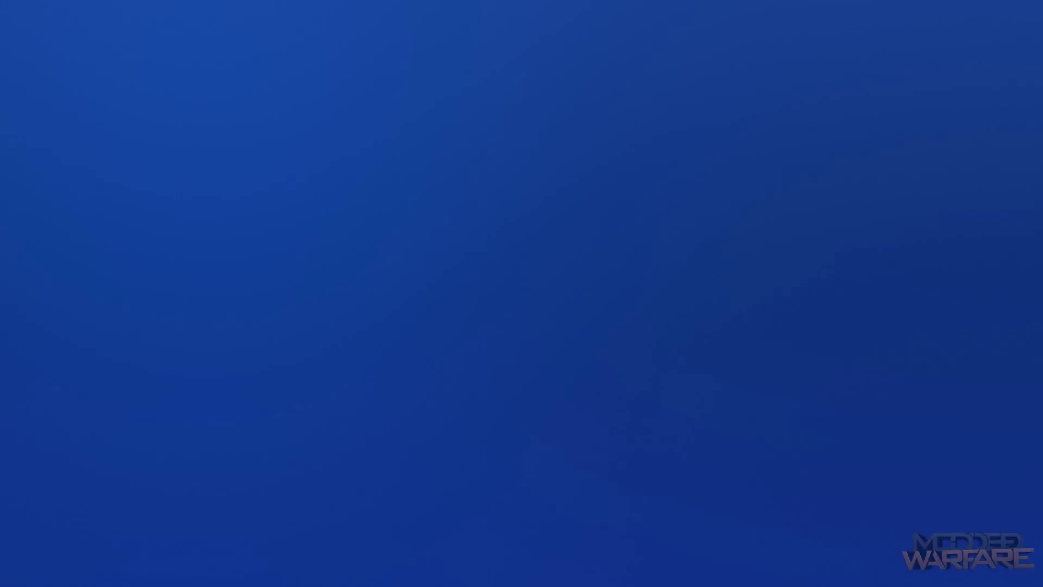
key(Menu)
key(Return)
key(Return)
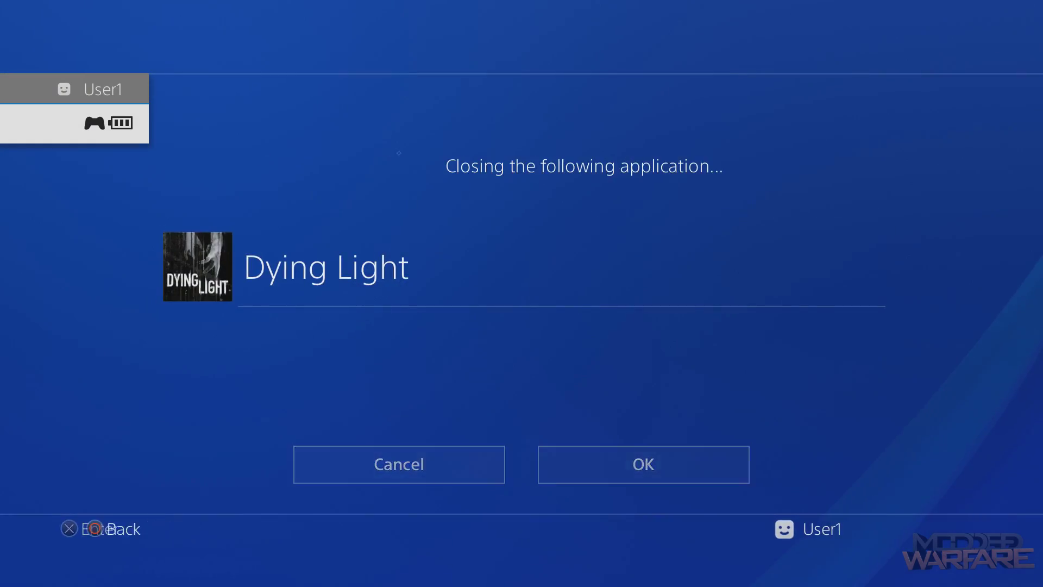
Start Heatseeker to test that it launches, and close the application from the home screen
key(Right)
key(Return)
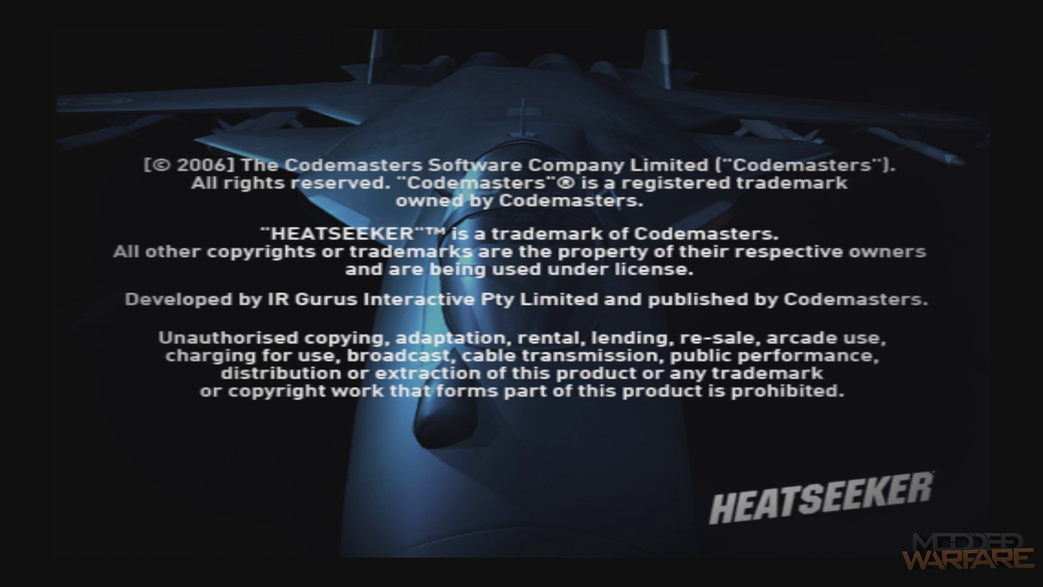
key(Home)
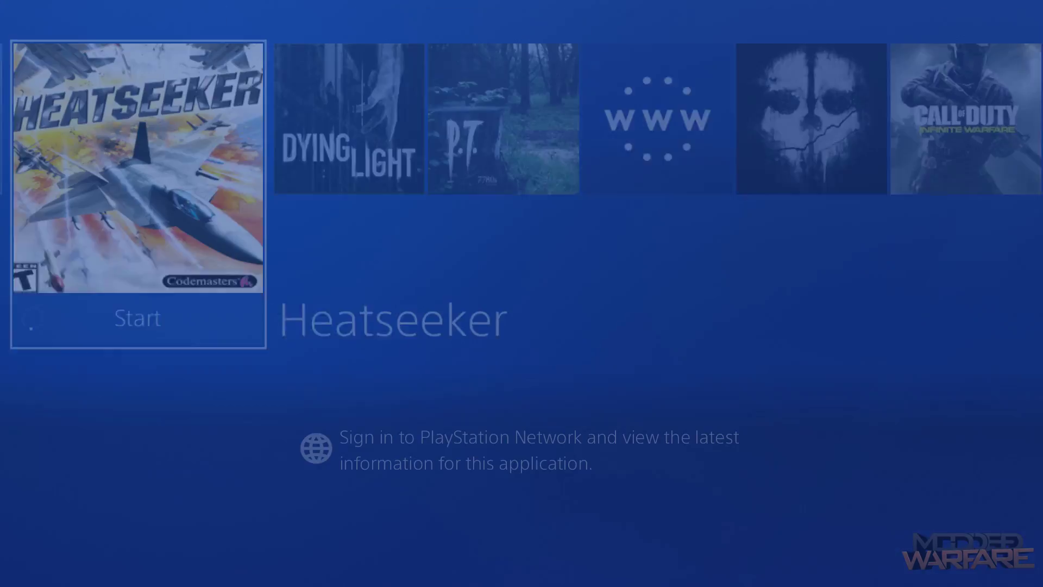
key(Menu)
key(Return)
key(Return)
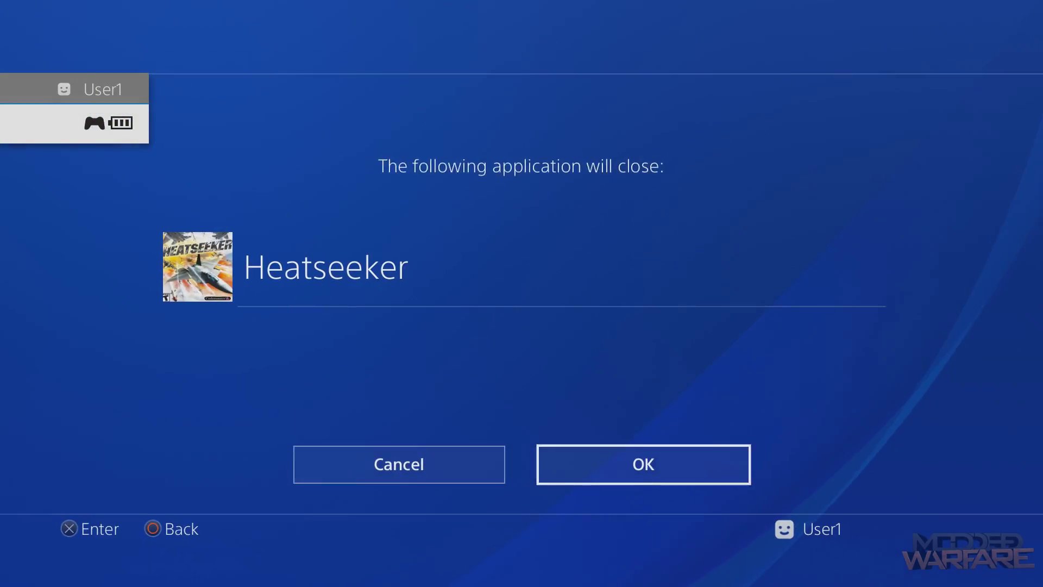
key(Return)
Look through the installed Dying Light, Heatseeker and P.T. entries on the home screen again
key(Right)
key(Left)
key(Left)
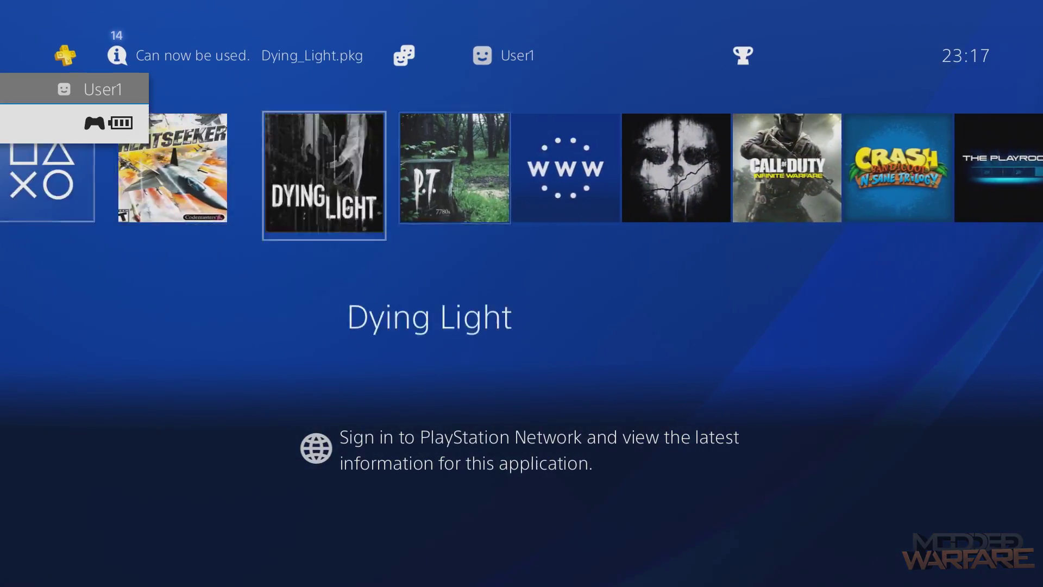
key(Right)
key(Right)
key(Left)
key(Left)
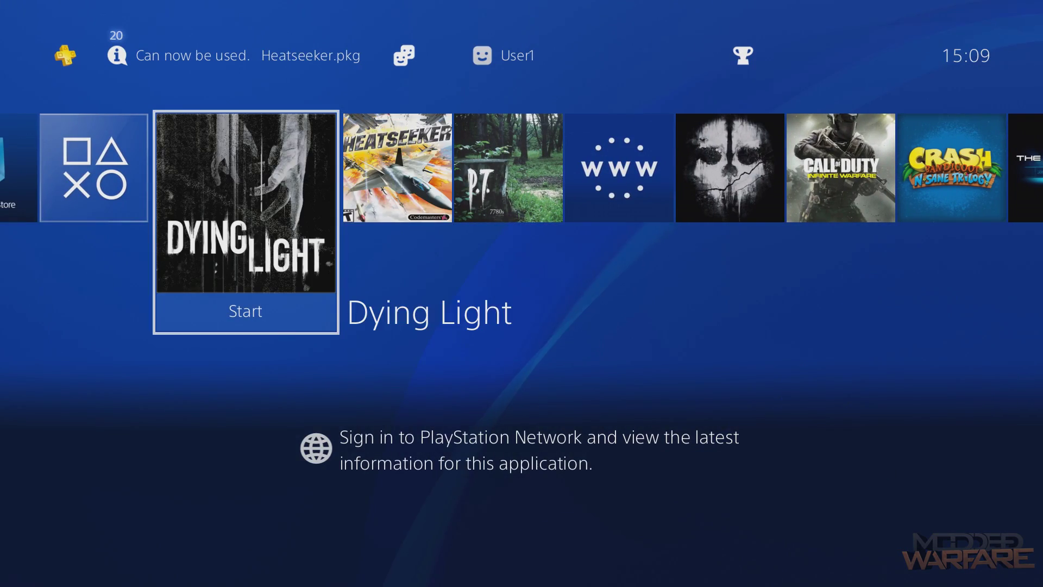
key(Right)
key(Right)
key(Left)
key(Left)
key(Right)
key(Right)
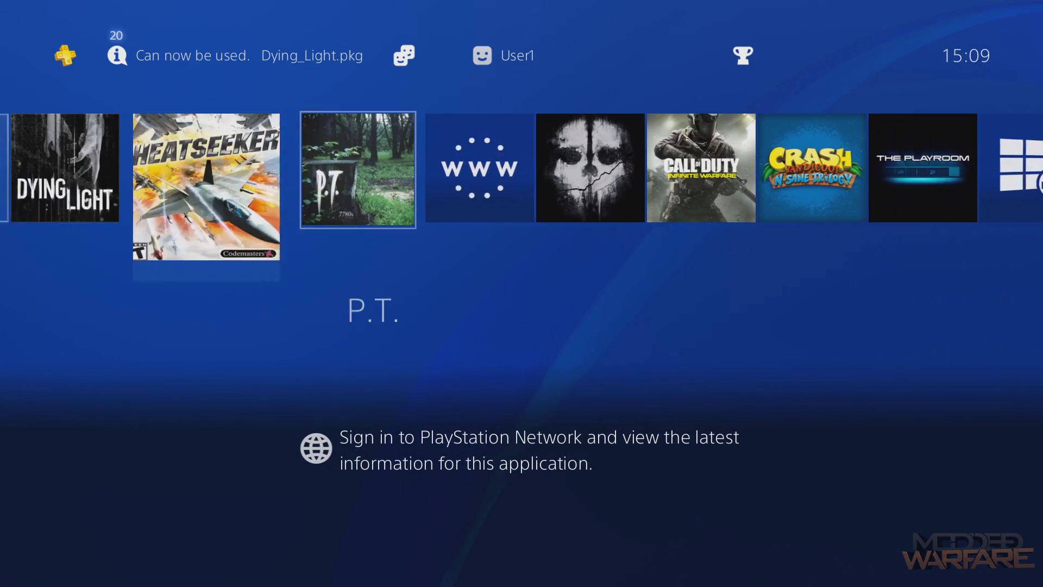
key(Left)
key(Left)
key(Right)
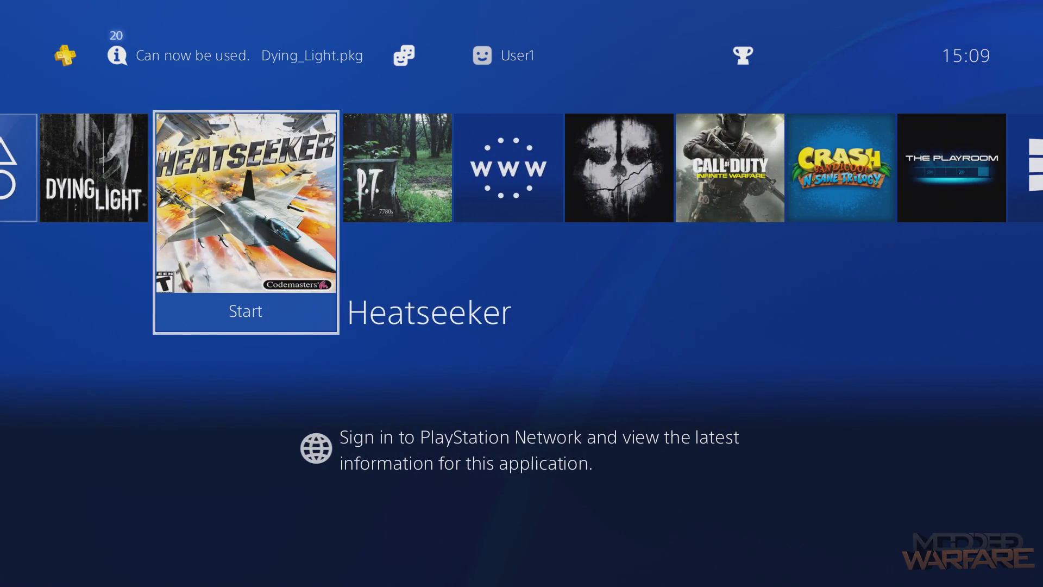
key(Right)
key(Left)
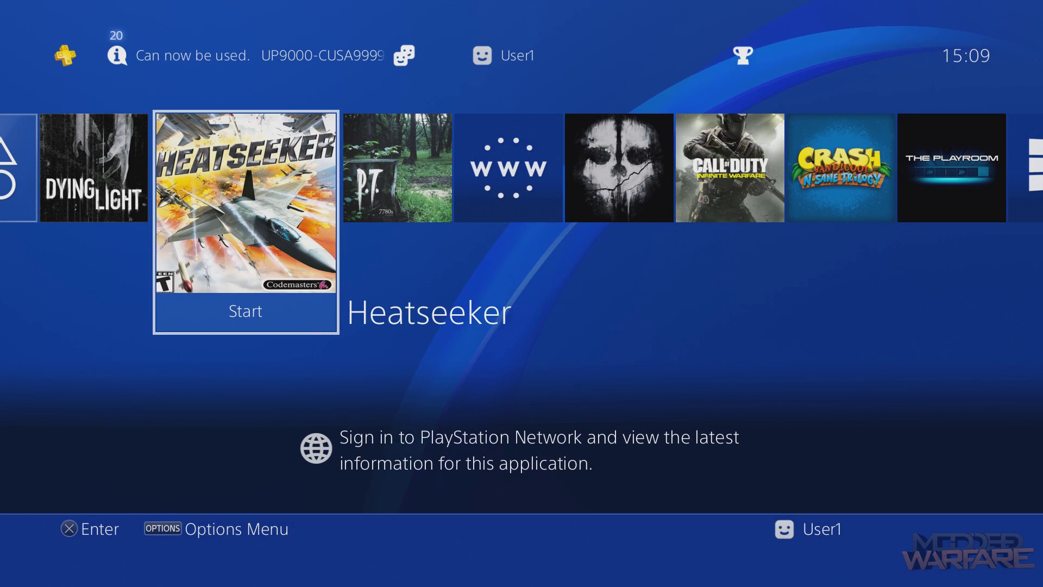
key(Left)
key(Right)
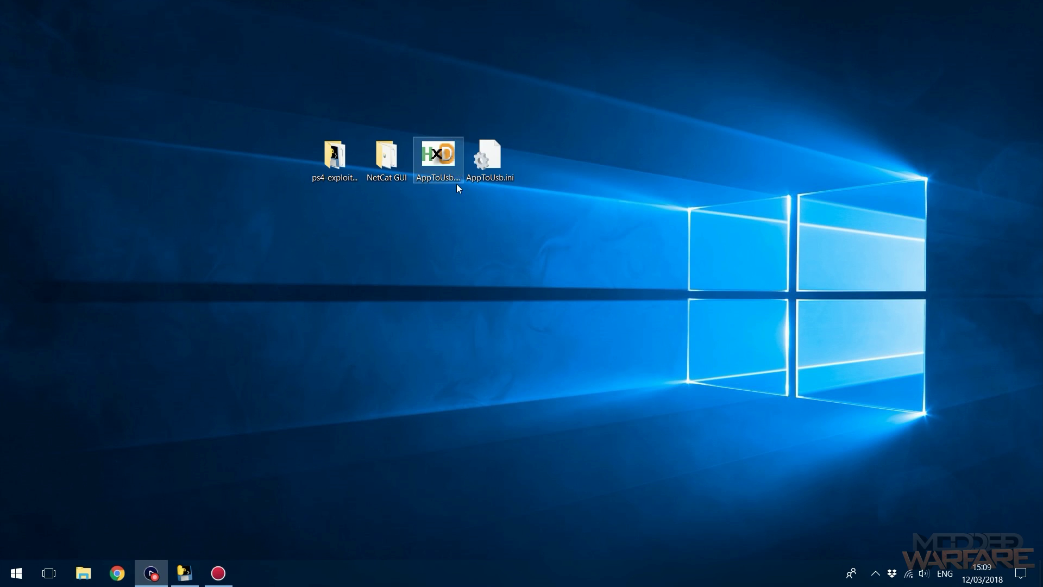
Switch to the Windows desktop and open the USB (I:) drive, with its window below the desktop icons
drag(417, 231, 552, 134)
drag(407, 70, 528, 219)
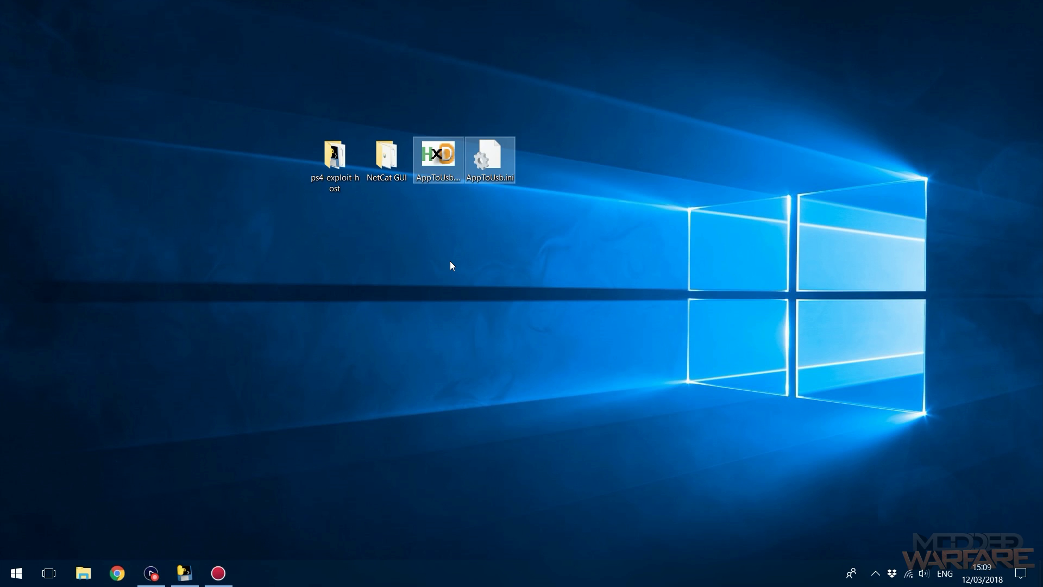
click(17, 573)
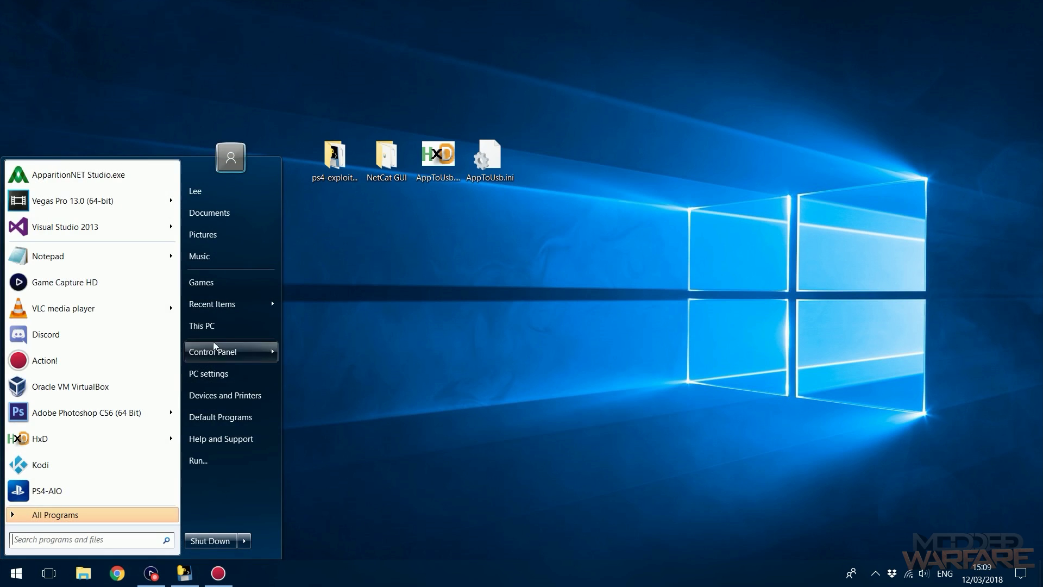
click(218, 324)
scroll(597, 343, down, 2)
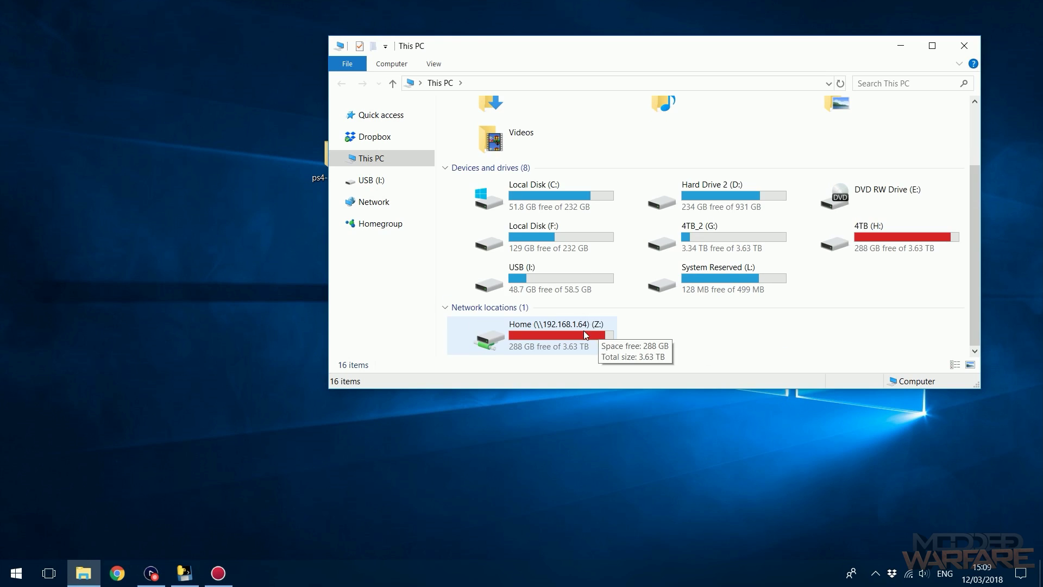
click(552, 282)
double_click(552, 282)
drag(603, 50, 519, 254)
Permanently delete PT.pkg and the UP9000-CUSA99999_00 PKG file from the root of the USB (I:) drive
drag(405, 415, 513, 343)
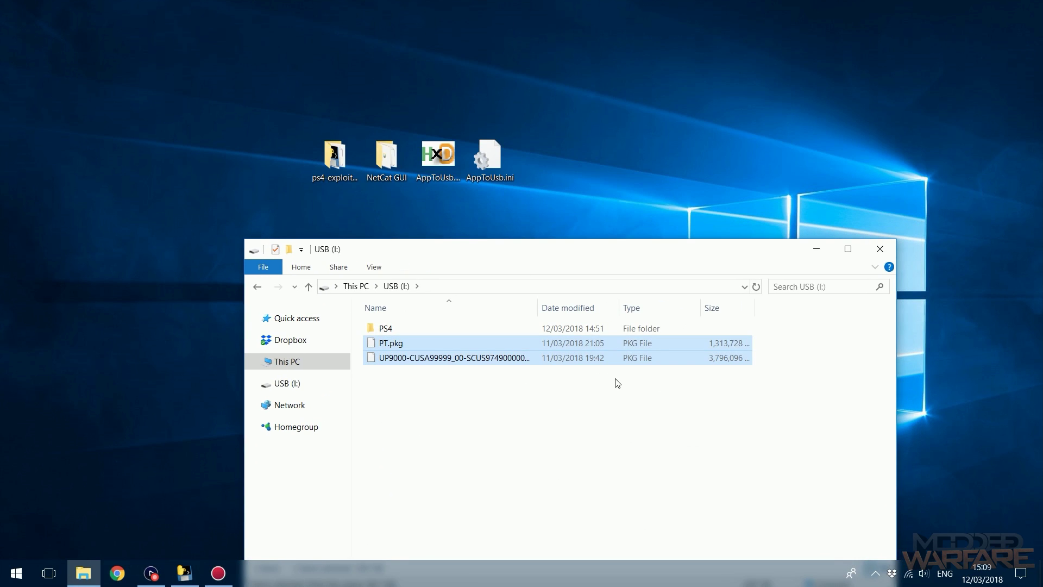
click(443, 417)
drag(387, 379, 457, 347)
key(shift+Delete)
key(Return)
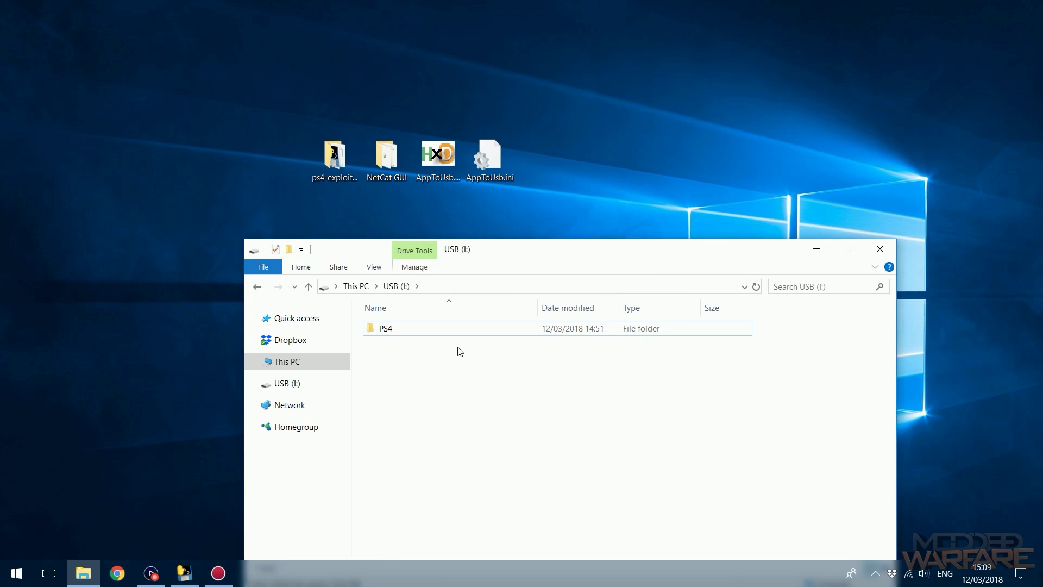
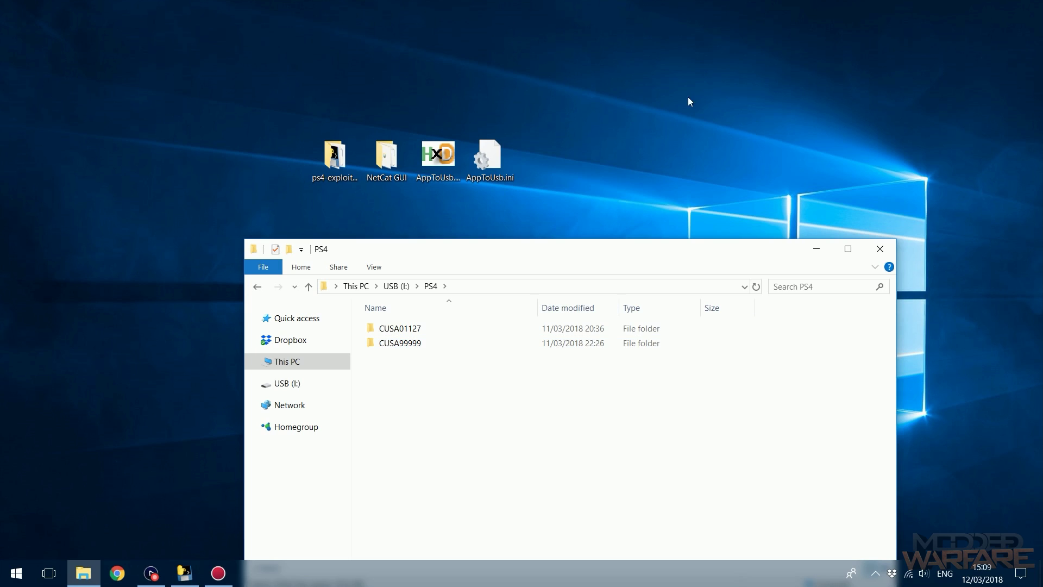
Copy AppToUsb.ini from the desktop into the PS4 folder on the USB (I:) drive
click(497, 177)
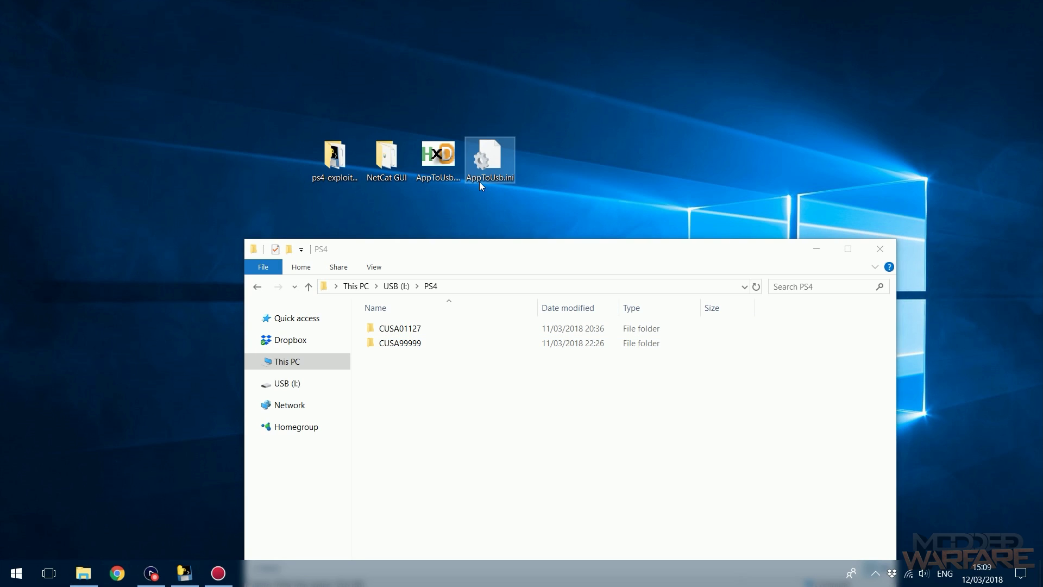
drag(532, 197, 429, 152)
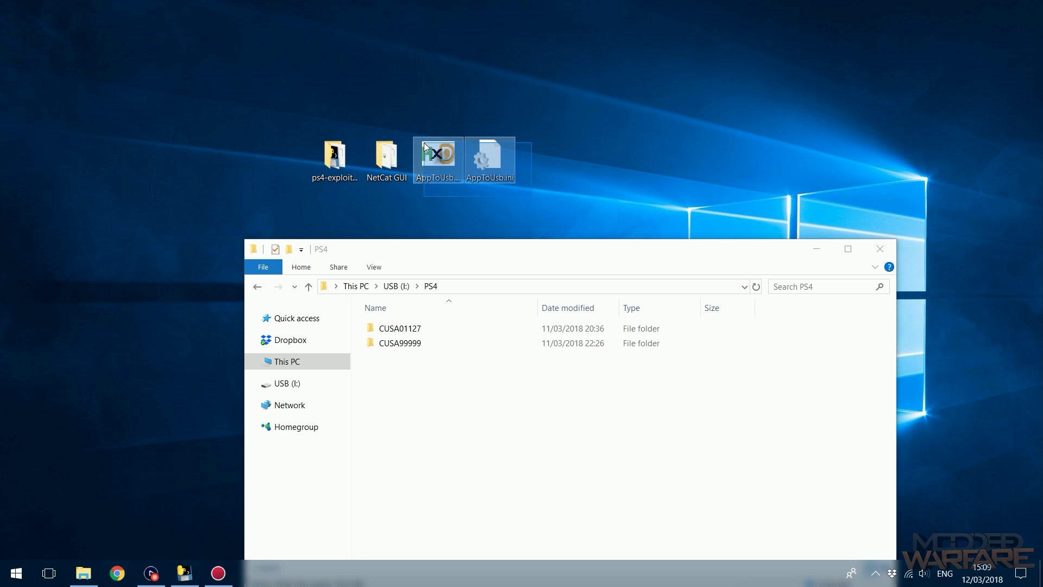
click(512, 163)
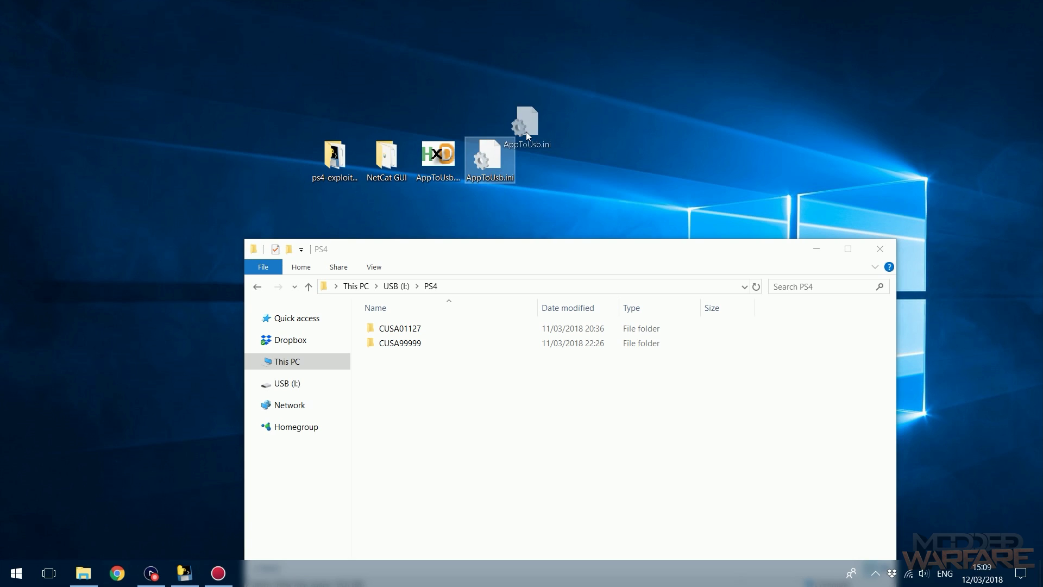
drag(519, 165, 492, 411)
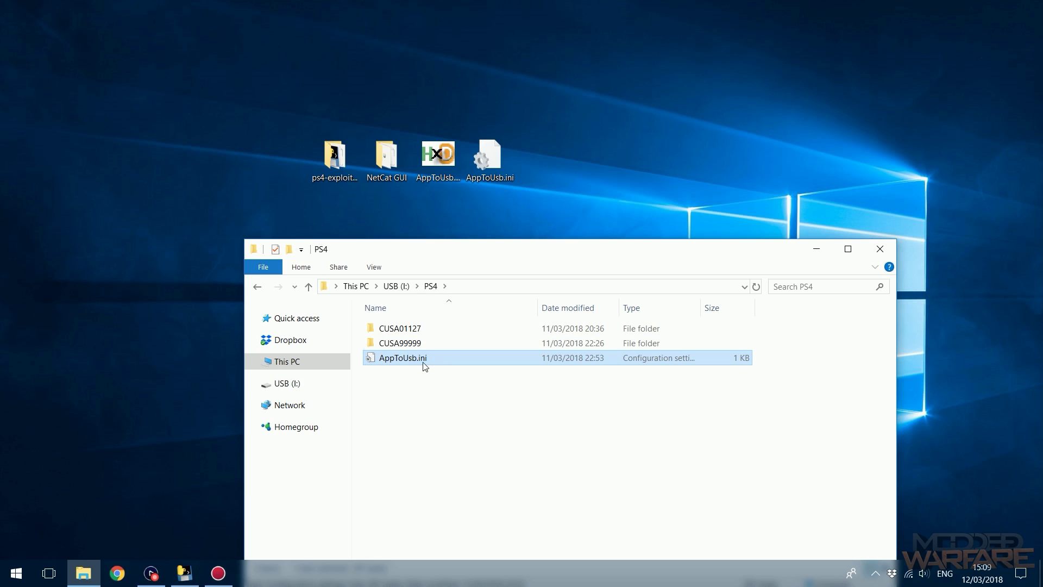
Open the AppToUsb.ini copy from the PS4 folder, then narrow its window and position it so the settings are readable
click(416, 330)
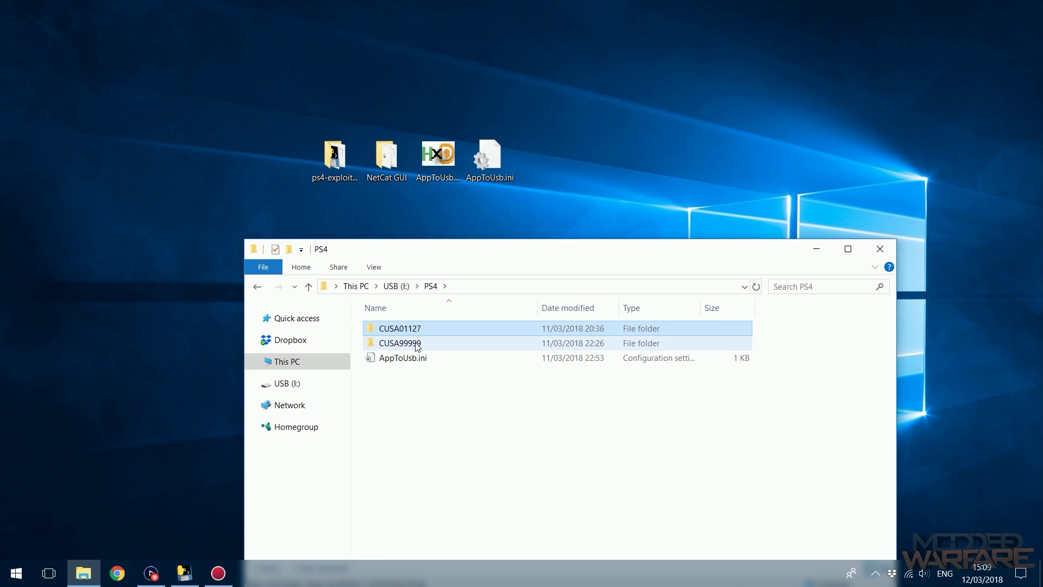
click(415, 344)
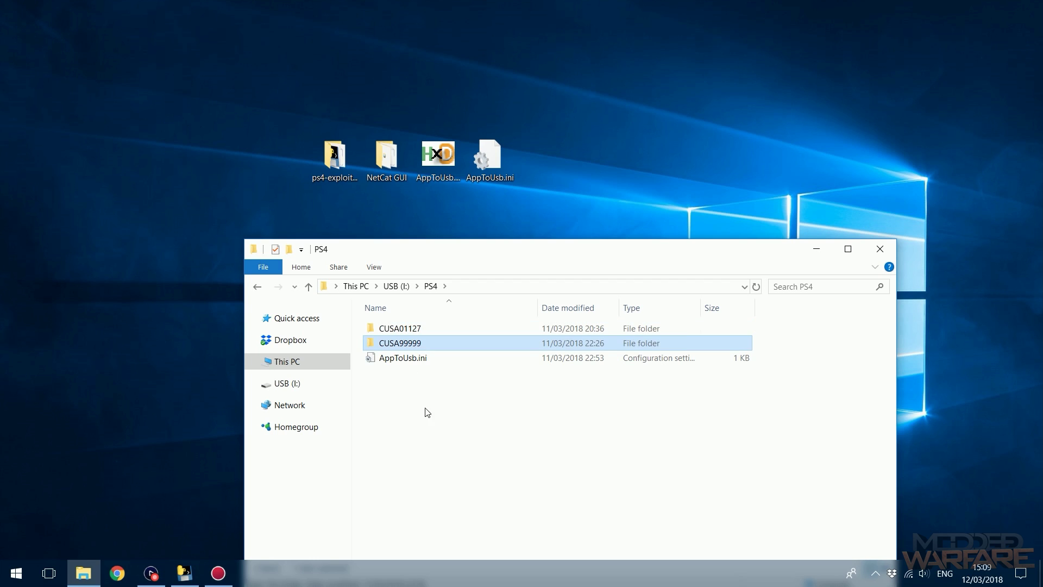
click(404, 364)
double_click(405, 366)
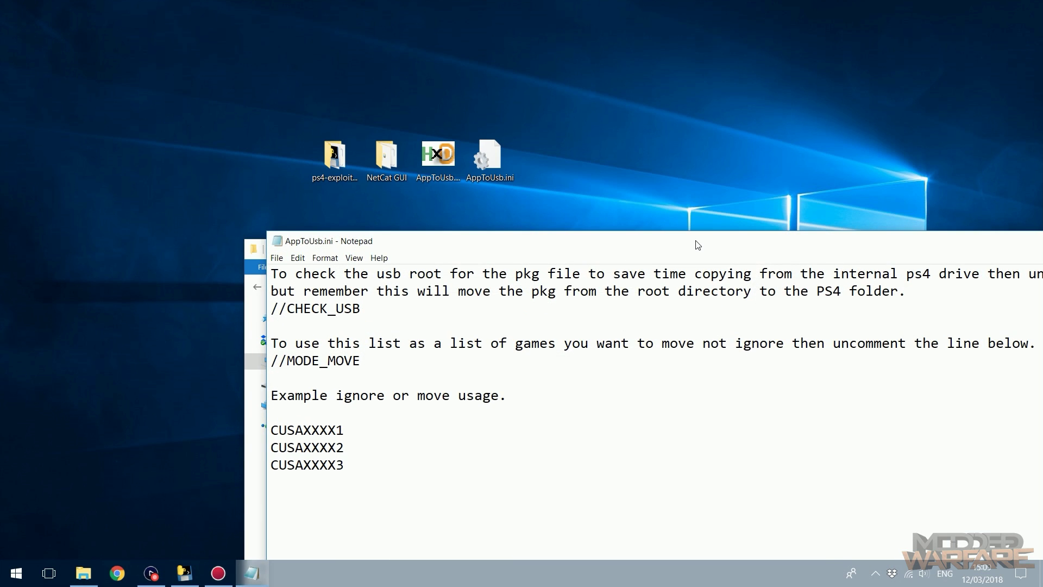
drag(698, 245, 594, 134)
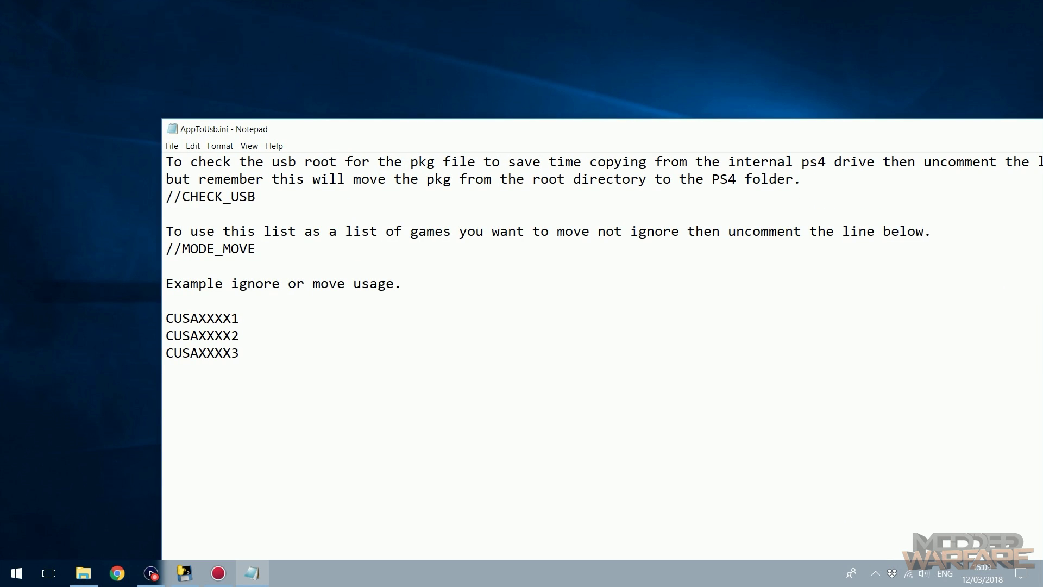
drag(1041, 294, 892, 294)
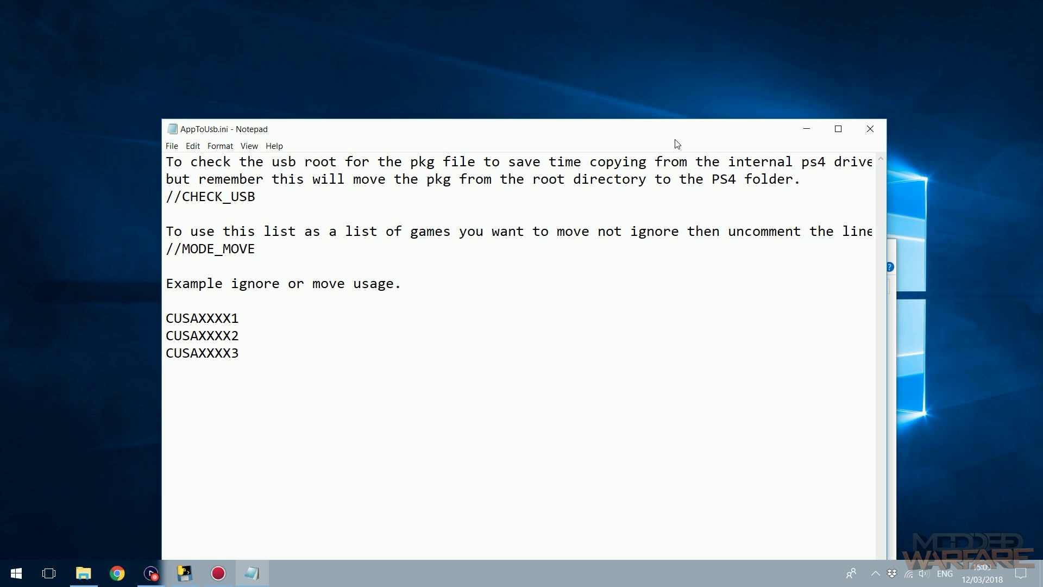
drag(678, 142, 735, 221)
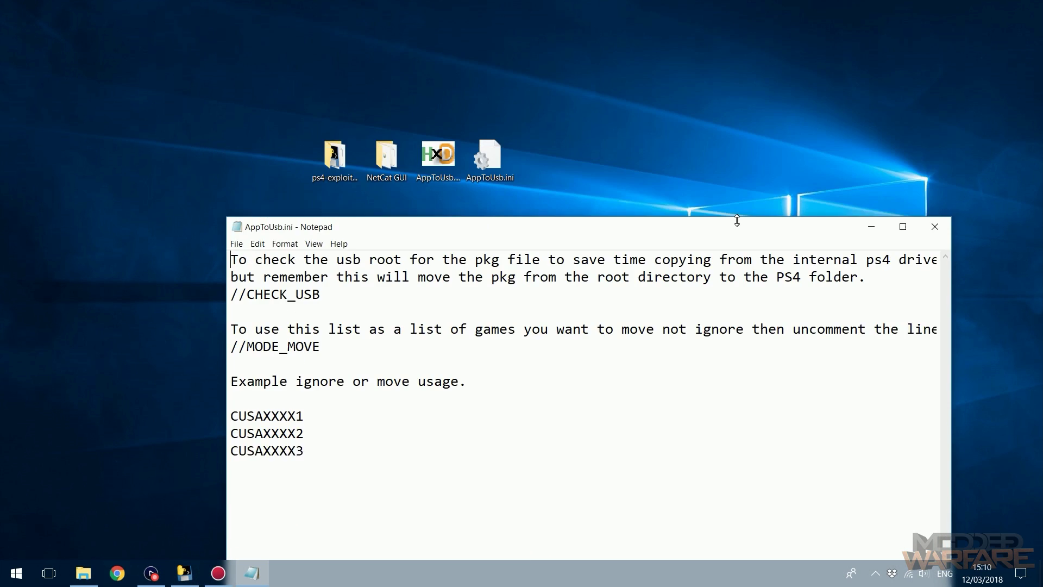
drag(677, 238, 693, 167)
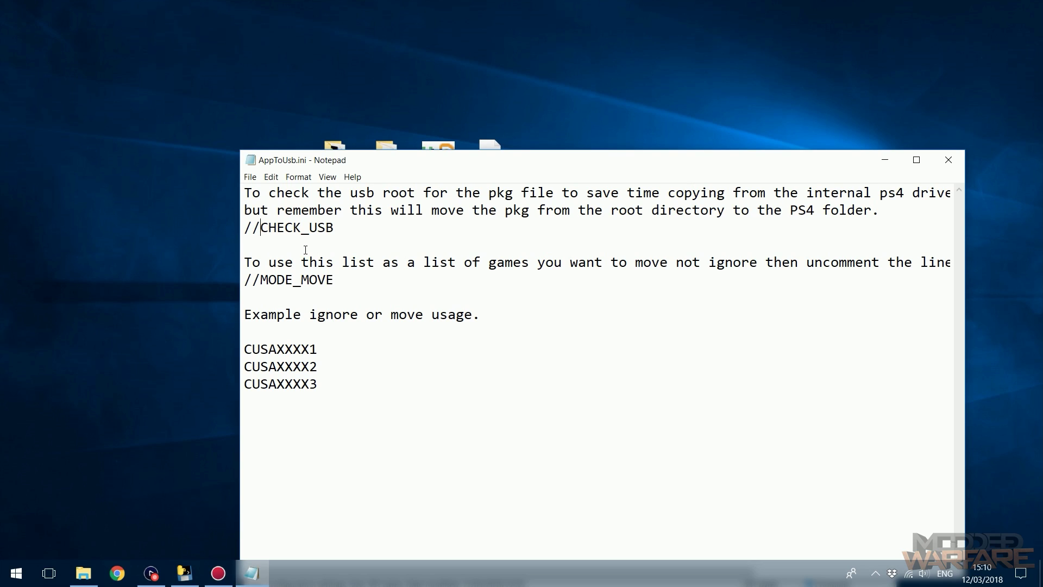
Uncomment the CHECK_USB line in AppToUsb.ini by removing its leading //
key(BackSpace)
key(BackSpace)
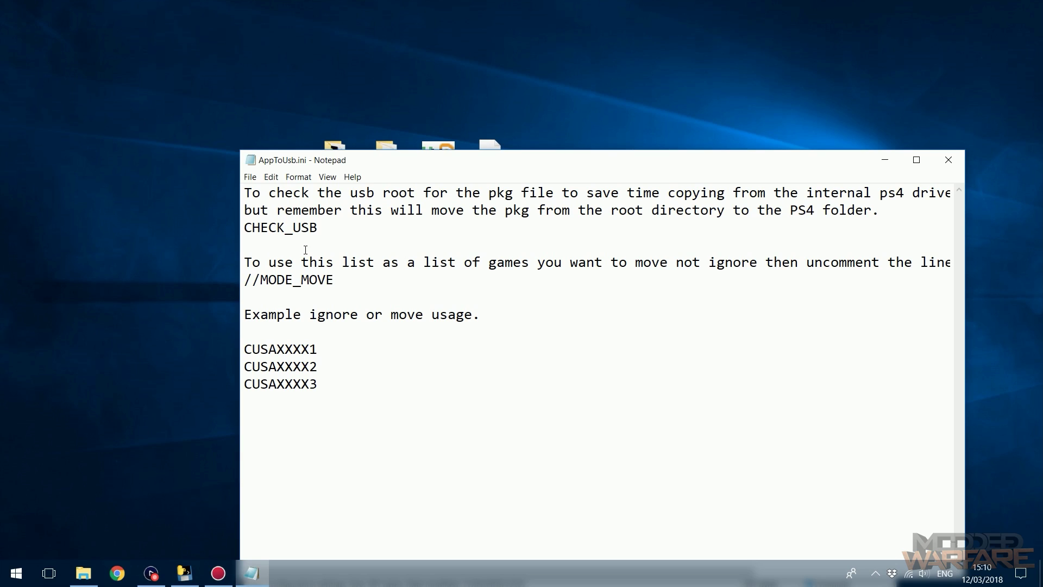
double_click(286, 234)
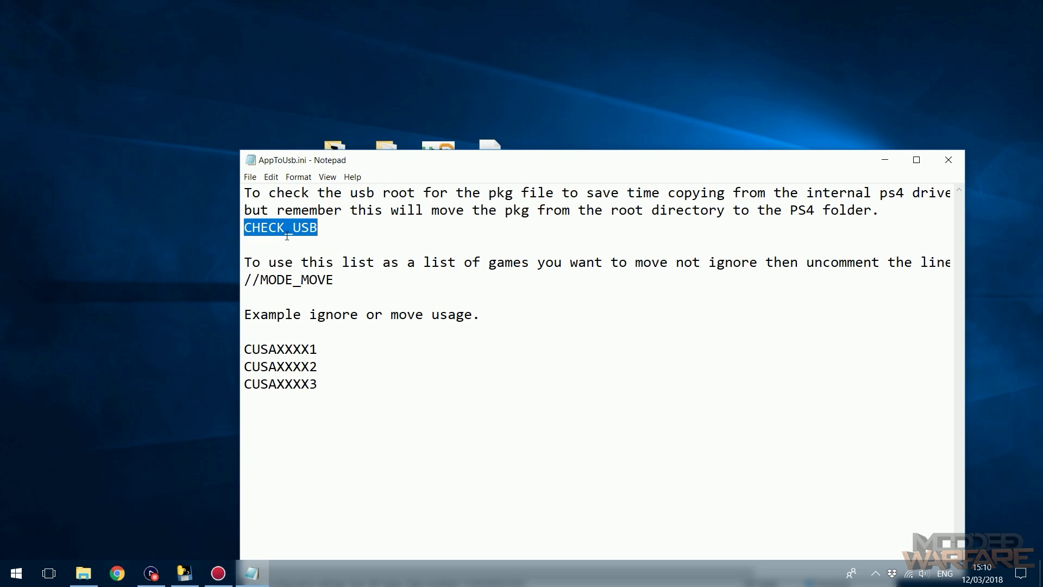
Arrange the AppToUsb.ini and PS4 folder windows side by side, and uncomment the MODE_MOVE line by removing its leading //
drag(427, 159, 610, 128)
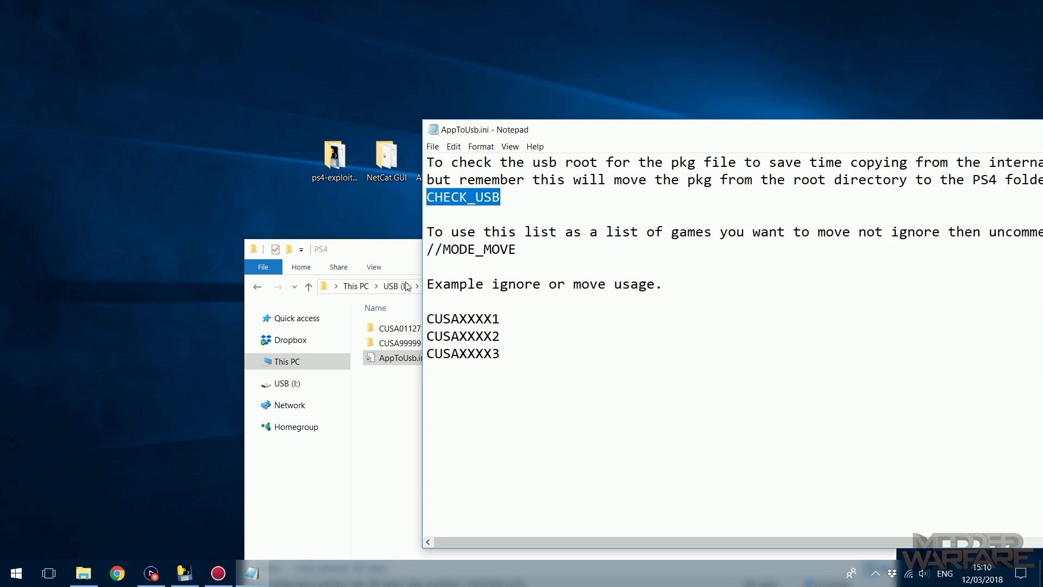
drag(397, 250, 325, 246)
click(344, 341)
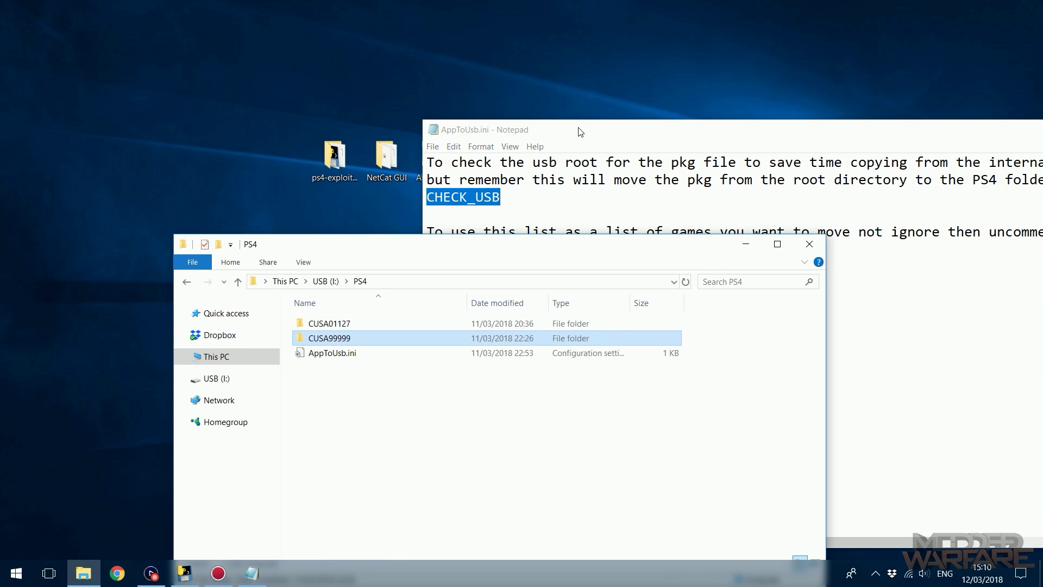
drag(581, 132, 517, 94)
click(381, 212)
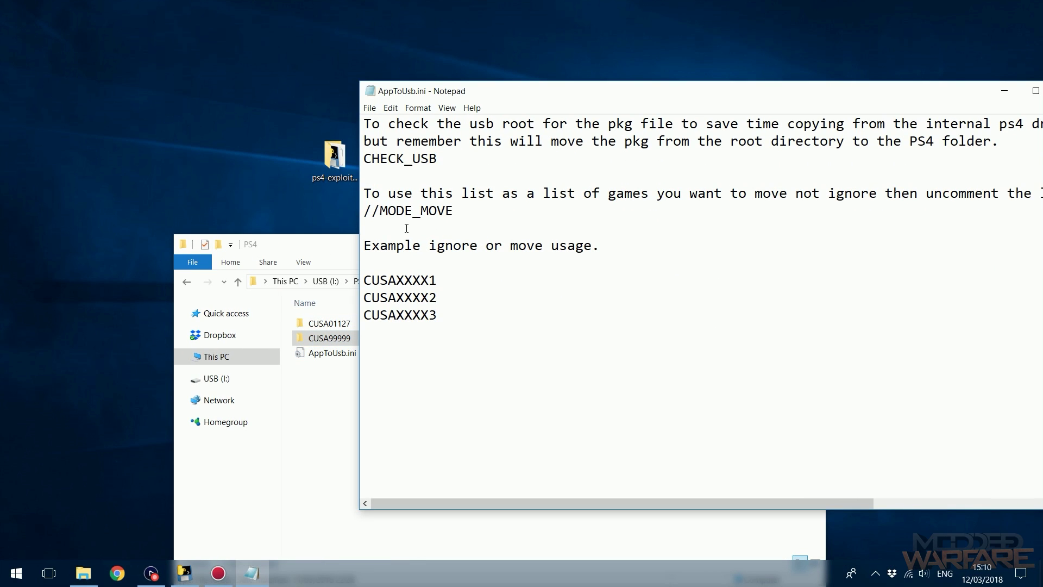
key(BackSpace)
key(BackSpace)
double_click(405, 194)
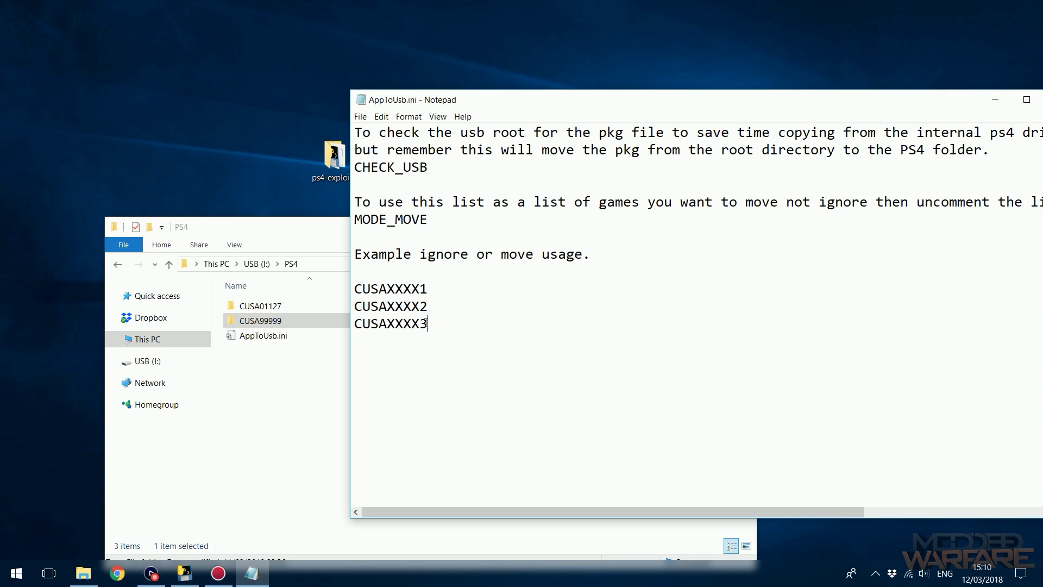
Comment out MODE_MOVE with //, highlight the three example CUSA IDs, and uncomment the line again
drag(428, 324, 363, 288)
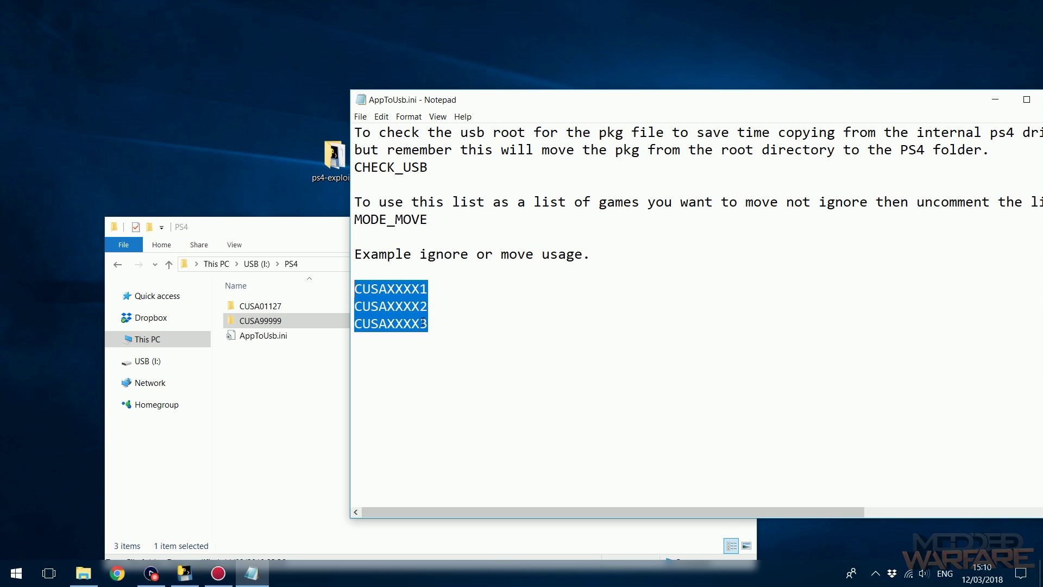
click(356, 217)
text(//)
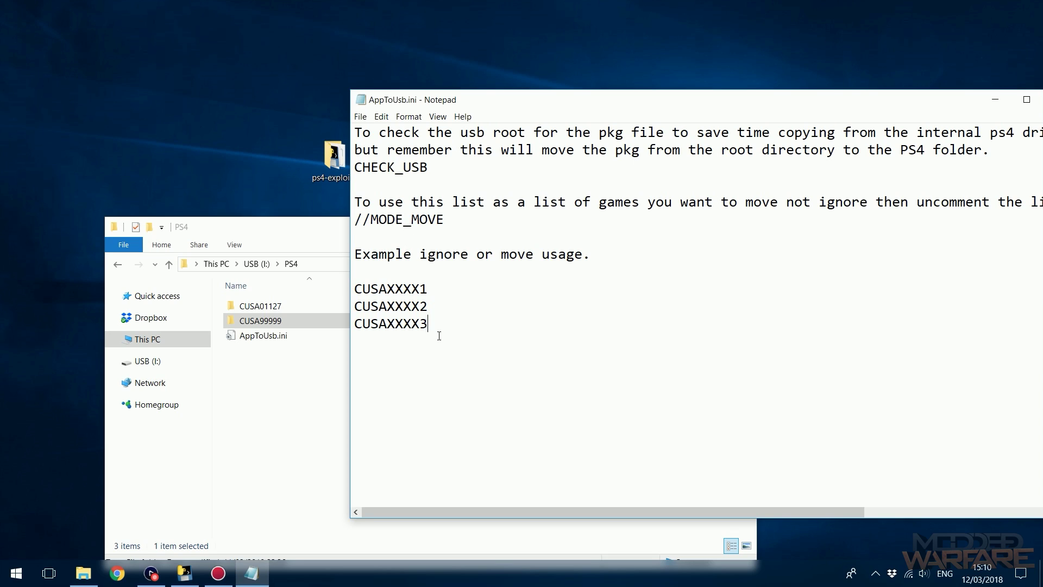
drag(439, 336, 355, 289)
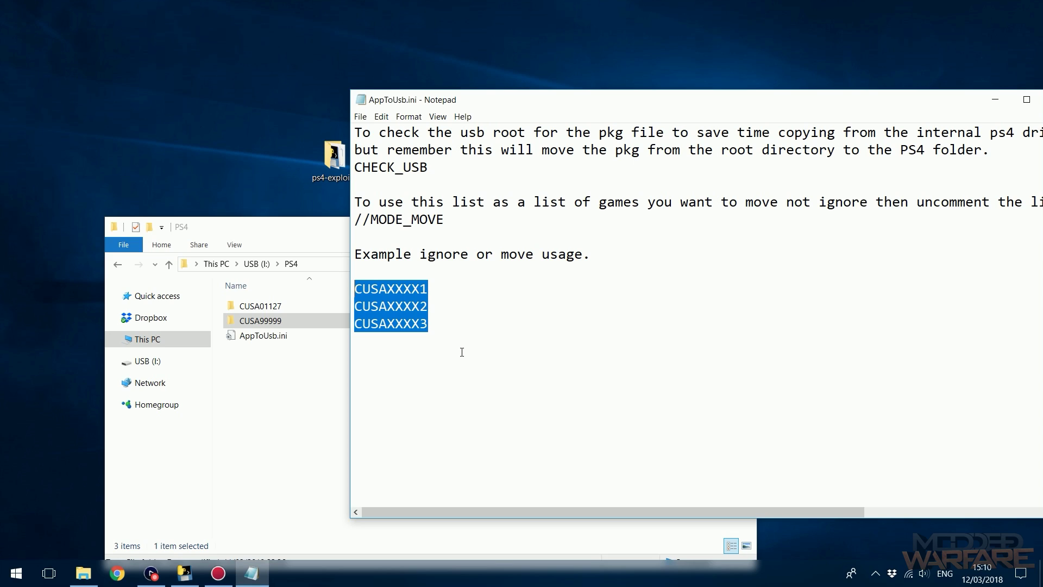
click(366, 219)
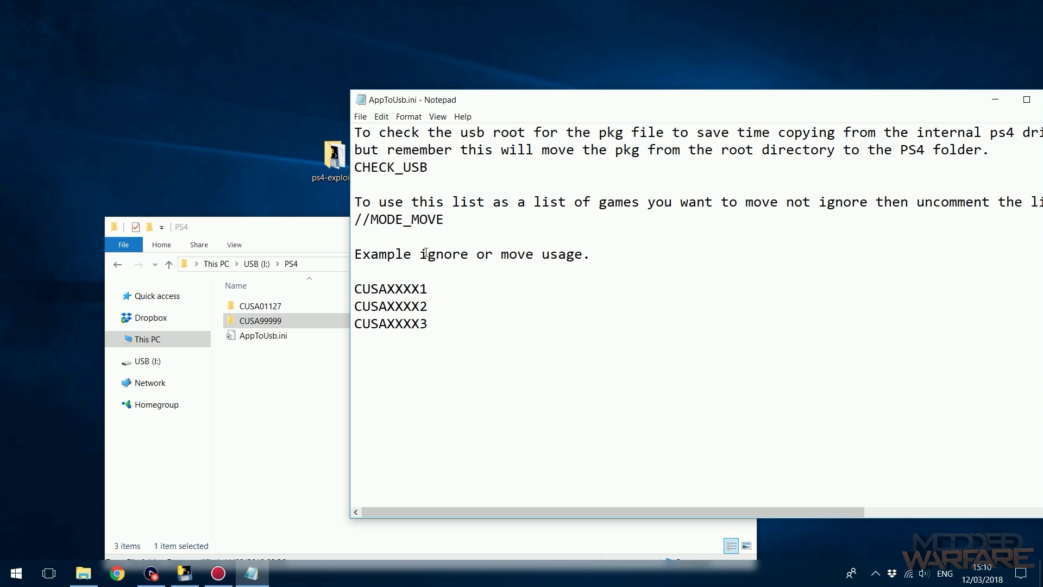
key(BackSpace)
key(Delete)
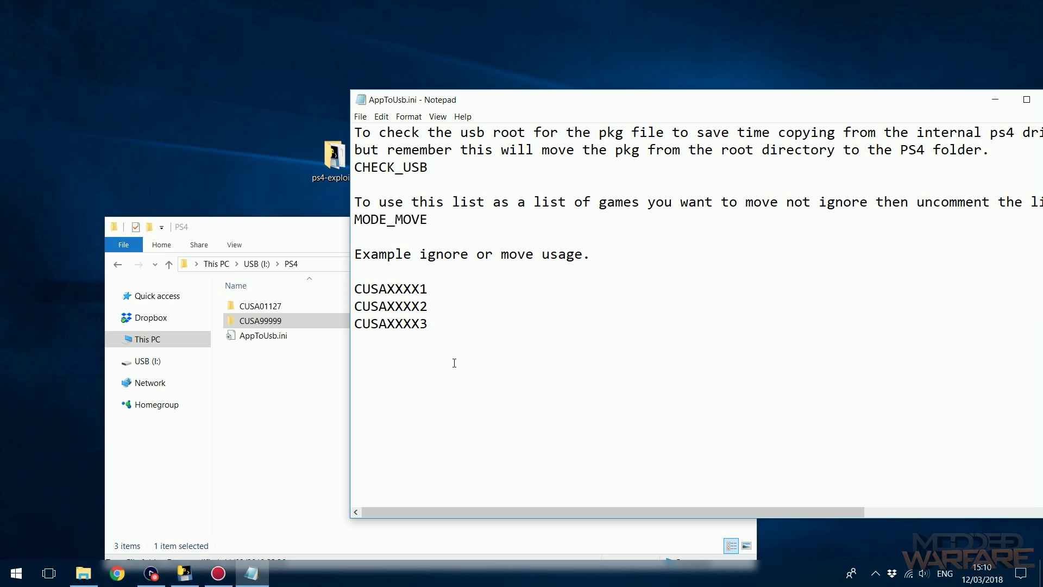
Examine the CUSA01127 and CUSA99999 folders alongside the CHECK_USB line and the example title IDs in AppToUsb.ini
click(288, 307)
click(283, 321)
click(517, 105)
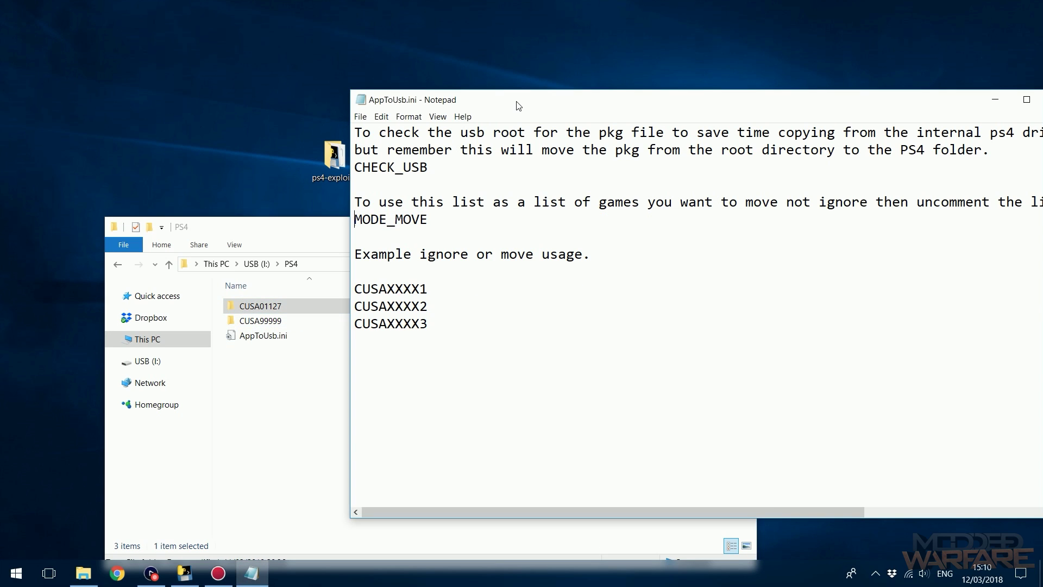
click(293, 308)
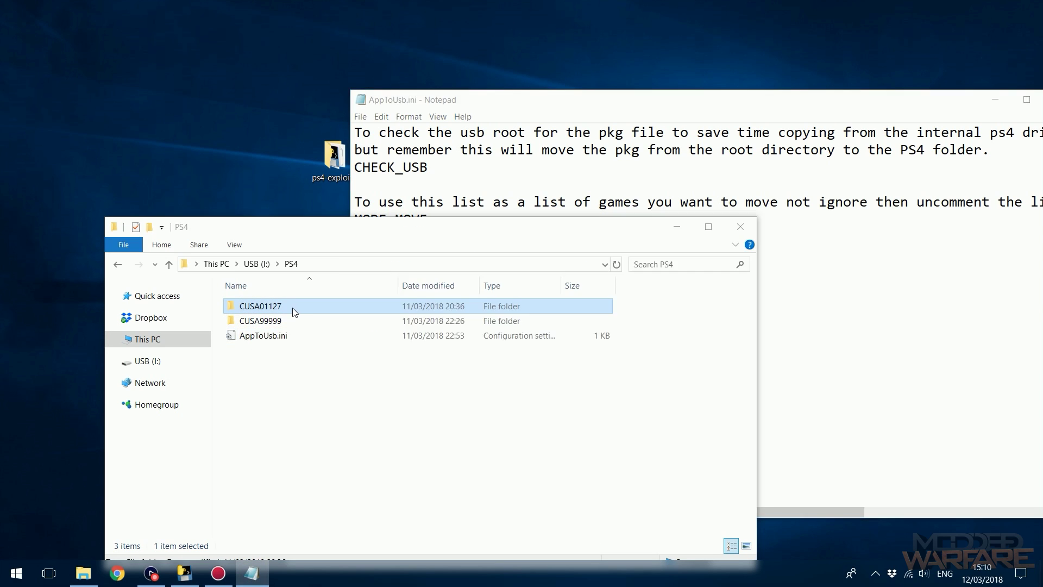
double_click(288, 306)
key(alt+Left)
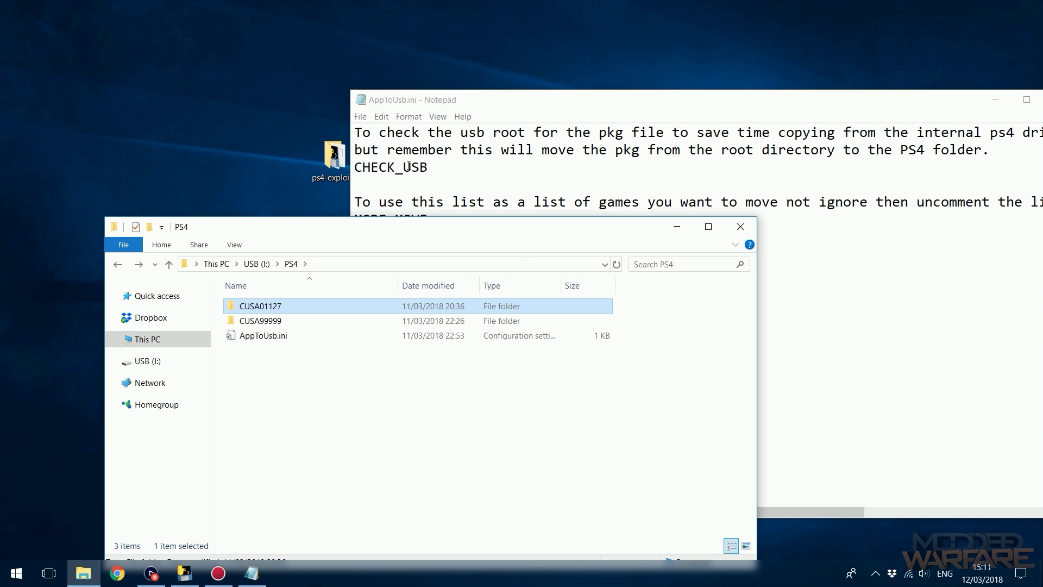
key(alt+Tab)
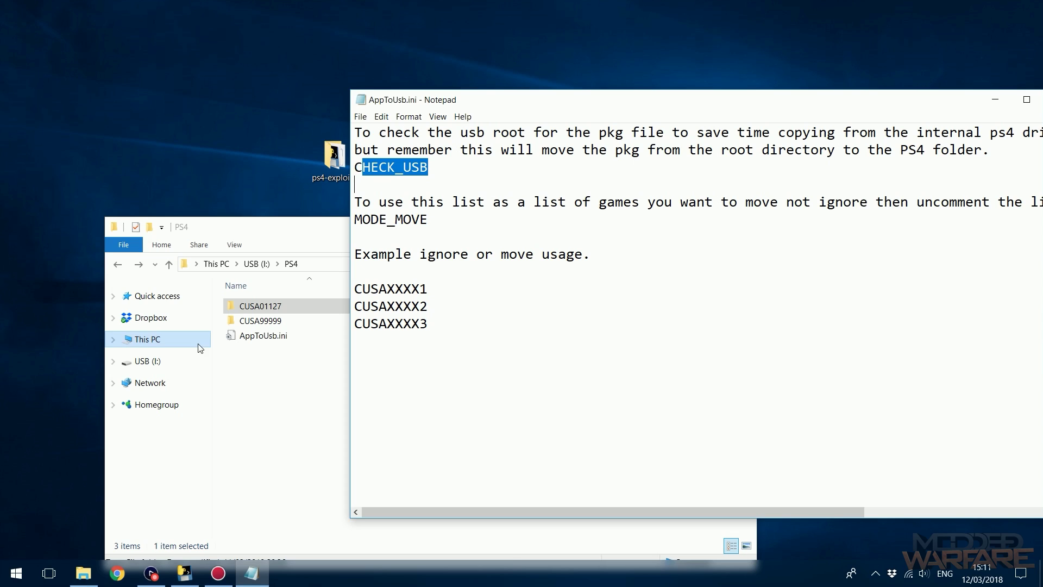
click(450, 337)
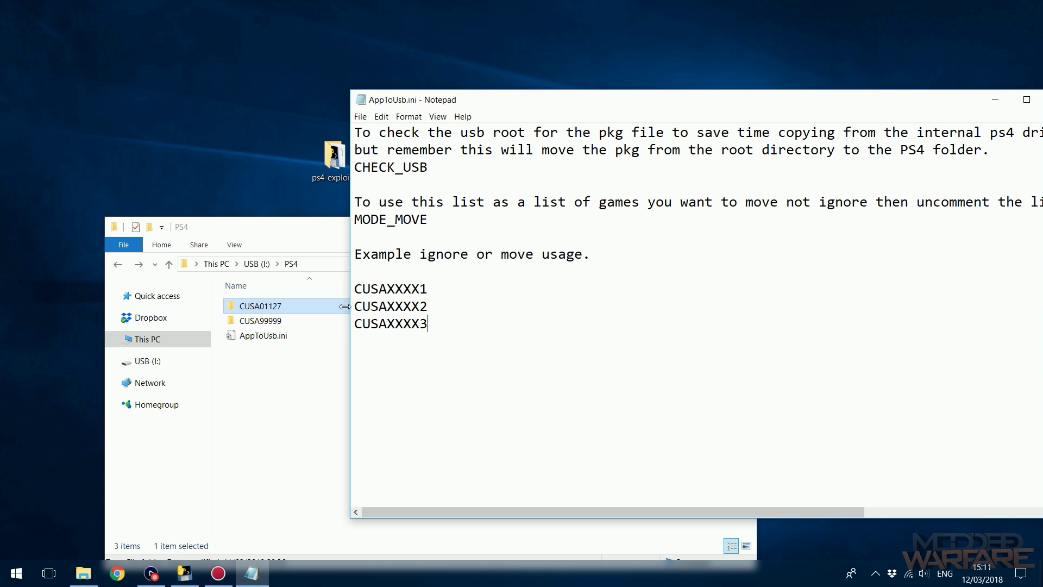
double_click(387, 306)
double_click(392, 324)
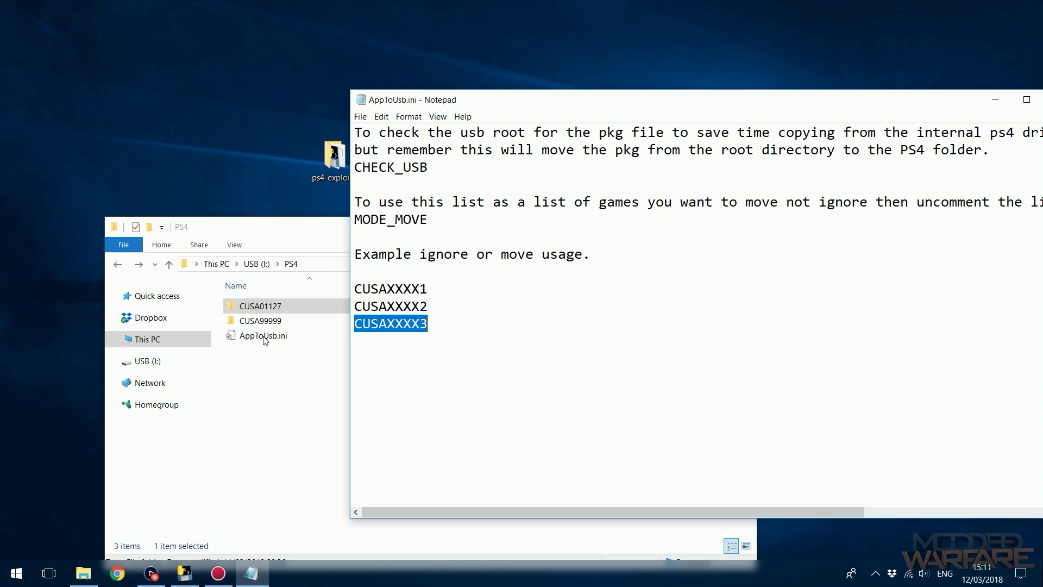
Copy the CUSA01127 folder name and paste it over the CUSAXXXX1 entry in AppToUsb.ini
right_click(266, 307)
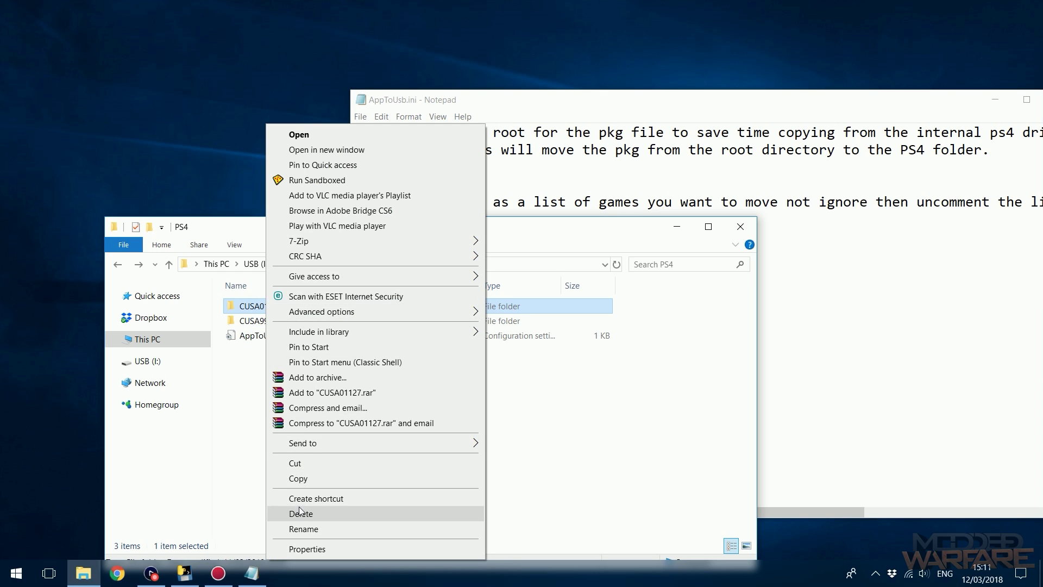
click(301, 527)
key(ctrl+c)
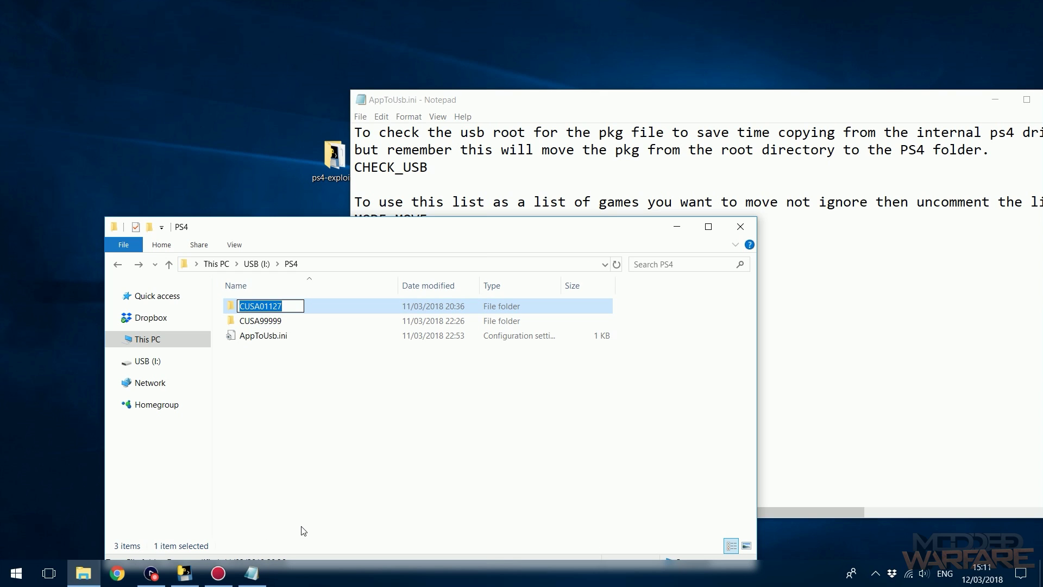
click(927, 417)
drag(532, 98, 541, 80)
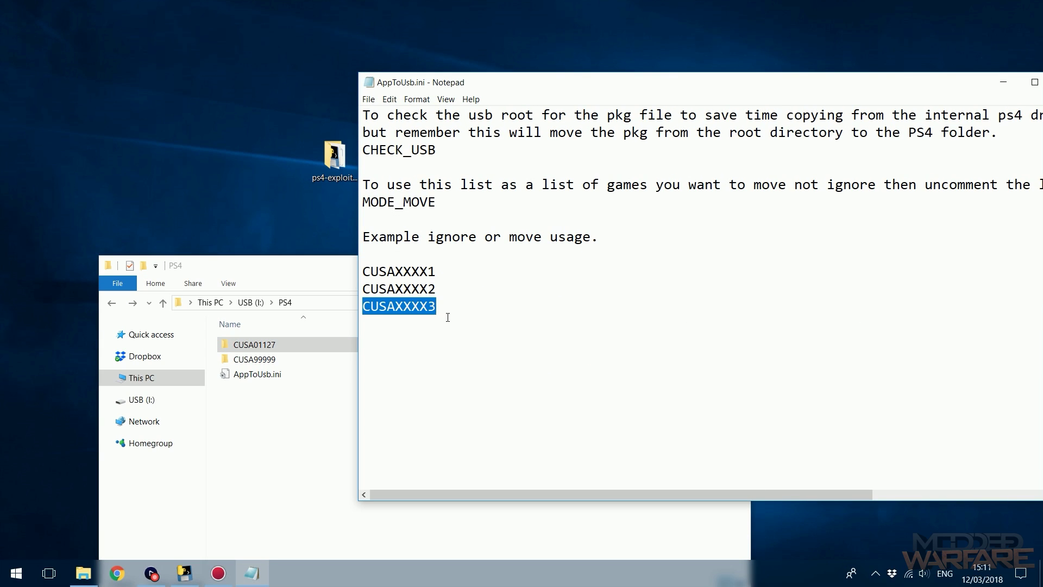
double_click(398, 271)
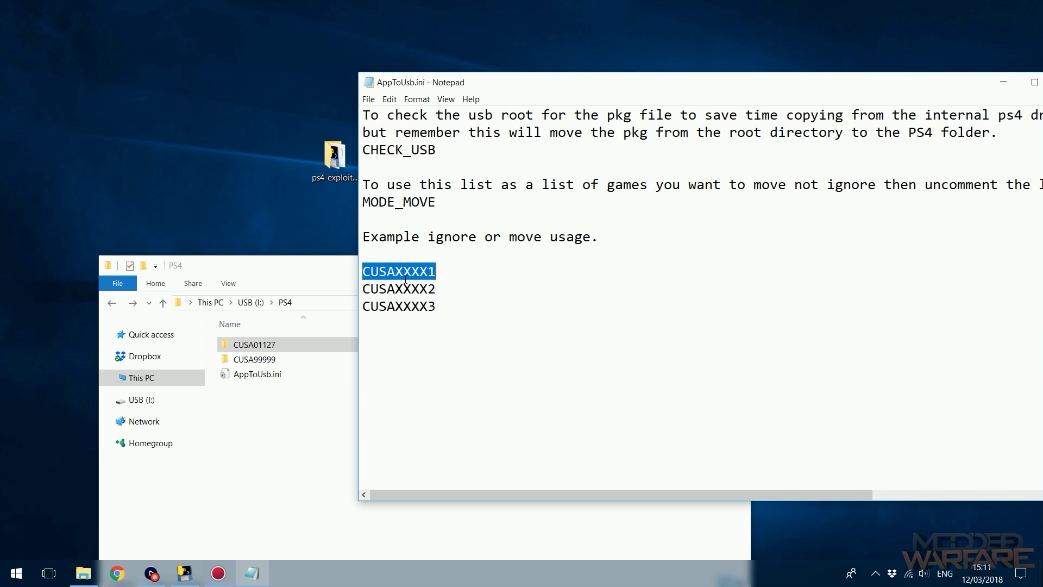
key(ctrl+v)
Replace the CUSAXXXX2 entry in AppToUsb.ini with the copied folder name CUSA99999
right_click(260, 361)
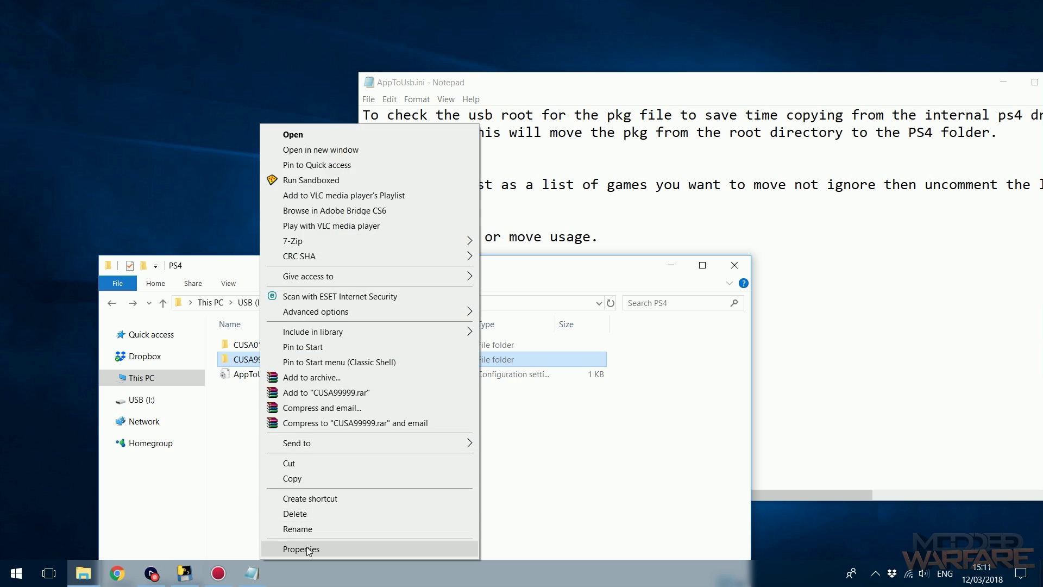
click(302, 529)
key(ctrl+c)
click(837, 288)
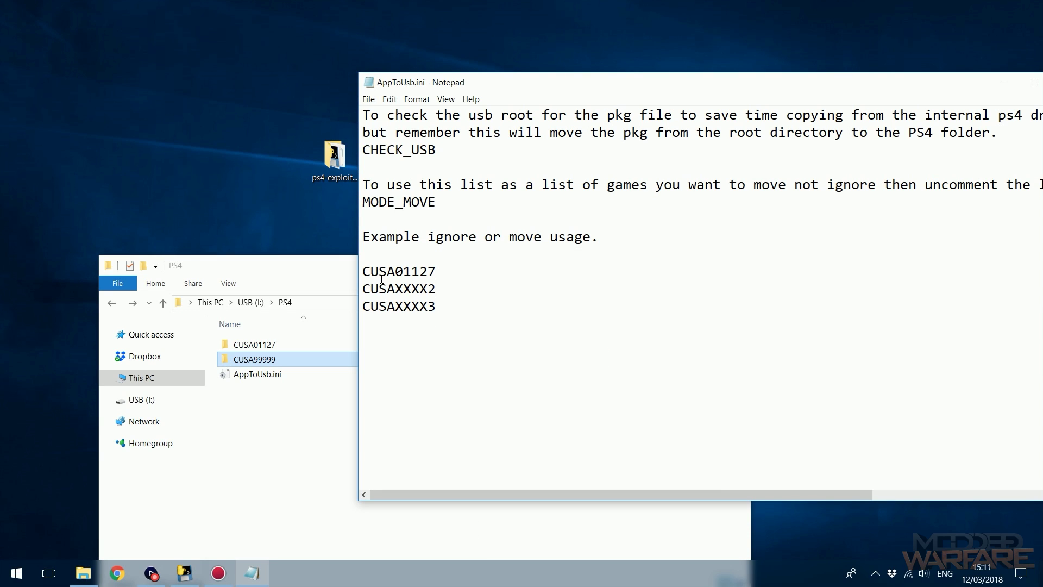
drag(436, 288, 363, 289)
key(ctrl+v)
Delete the CUSAXXXX3 entry and its leftover empty line from the list in AppToUsb.ini
drag(436, 306, 349, 306)
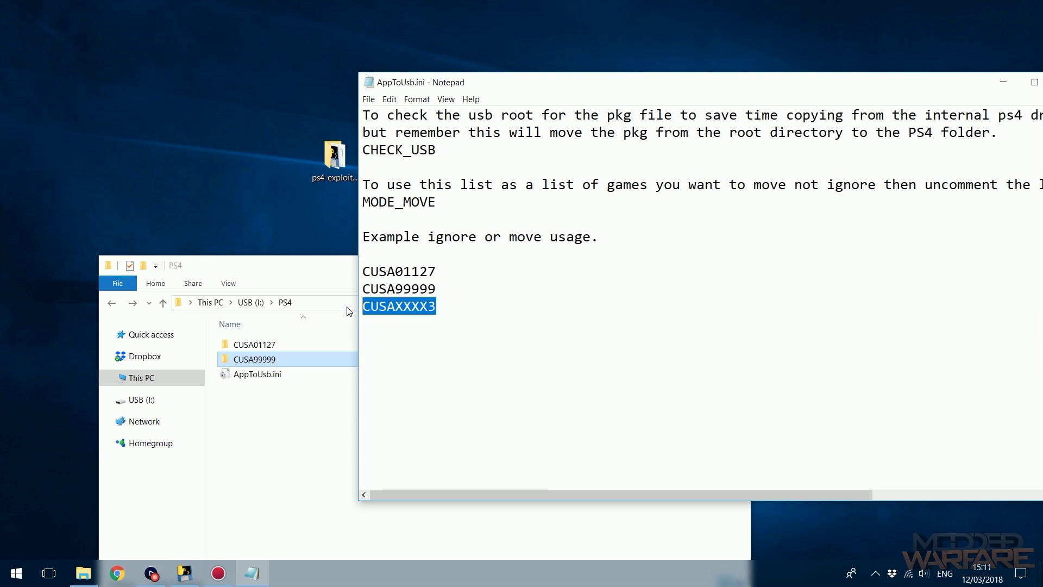
key(BackSpace)
key(BackSpace)
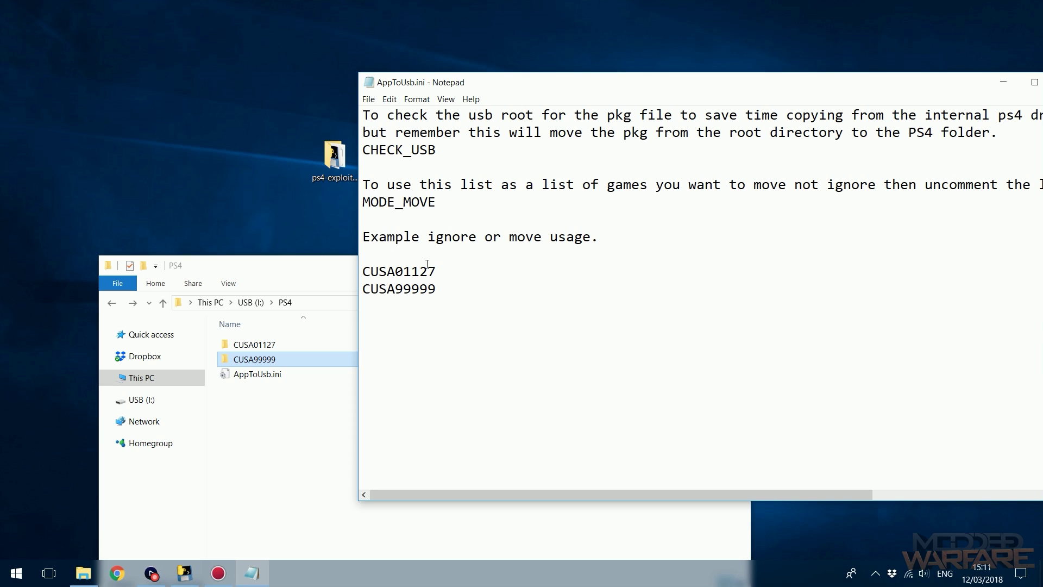
Review the CHECK_USB and MODE_MOVE lines and compare the listed title IDs with the PS4 folder names
drag(443, 292, 363, 271)
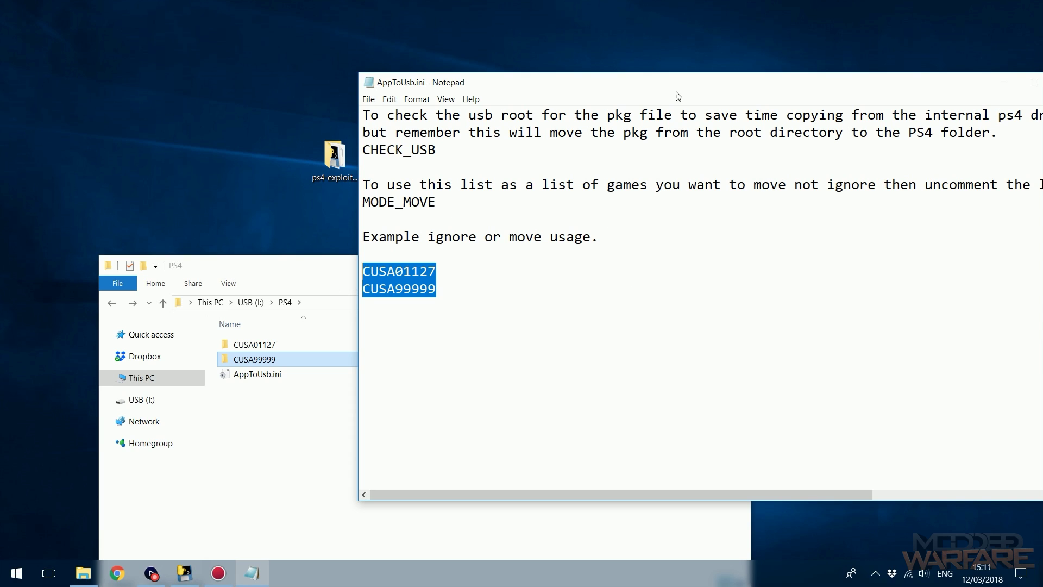
drag(647, 87, 610, 138)
click(416, 182)
double_click(371, 205)
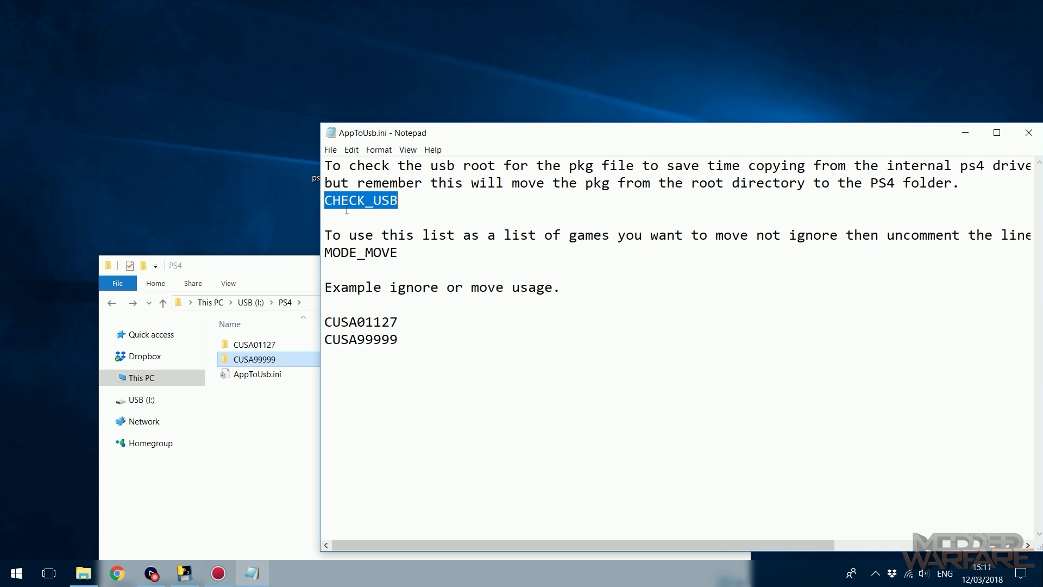
double_click(353, 253)
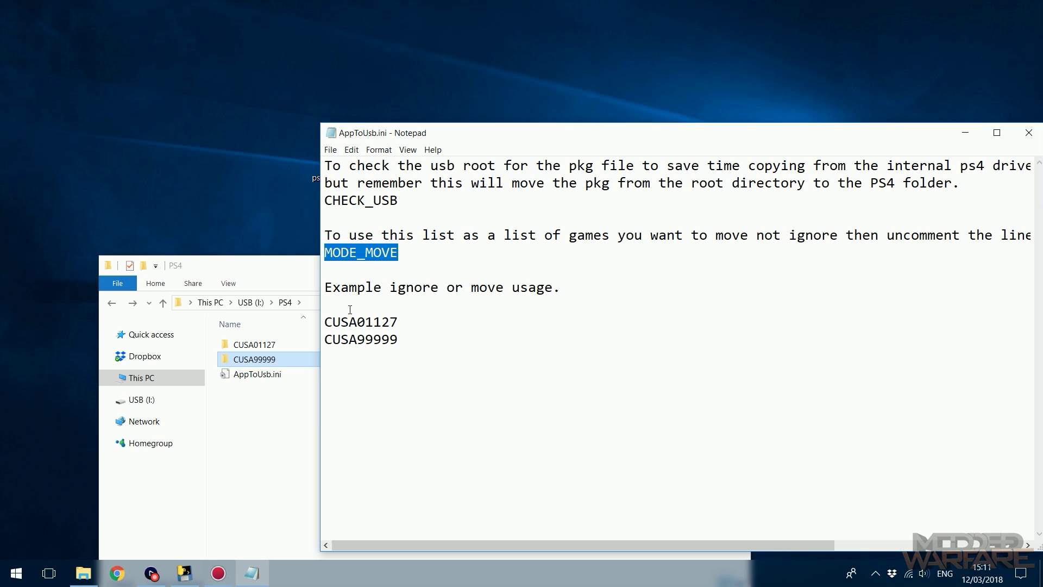
click(361, 326)
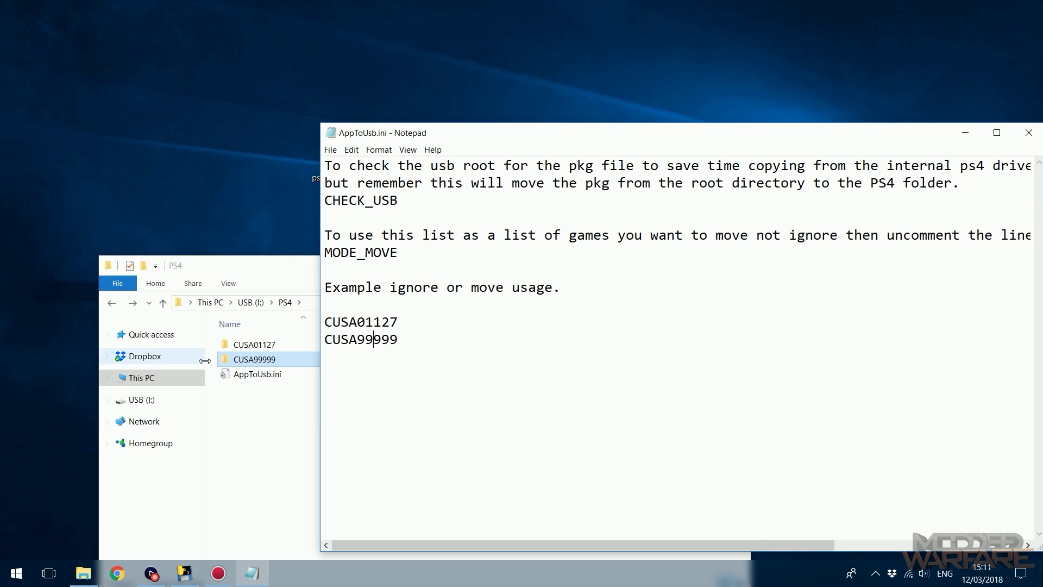
click(246, 349)
click(431, 351)
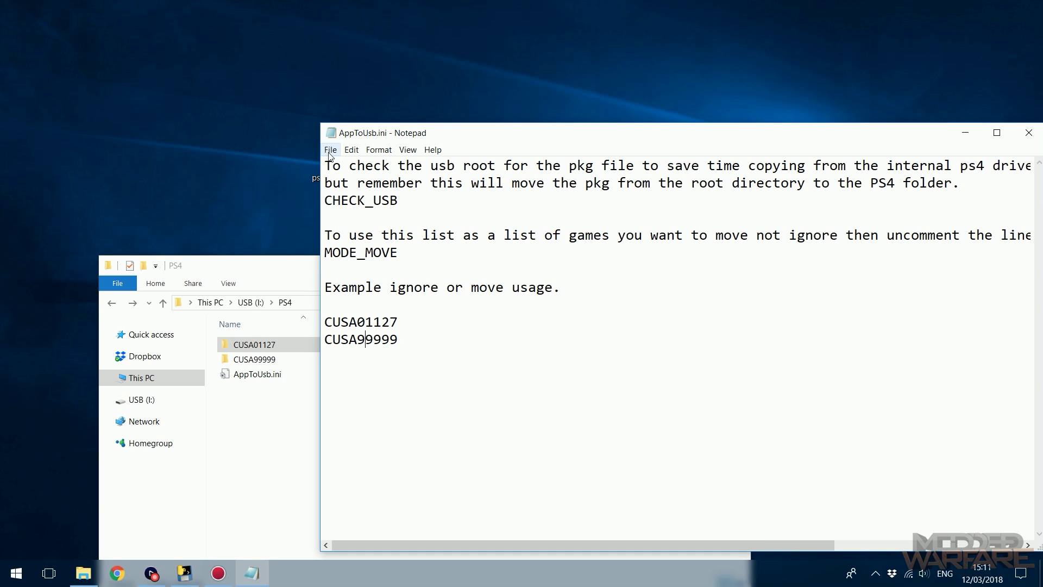
Save and close AppToUsb.ini, and close the USB drive's PS4 folder window
click(330, 149)
click(342, 188)
drag(634, 145, 368, 114)
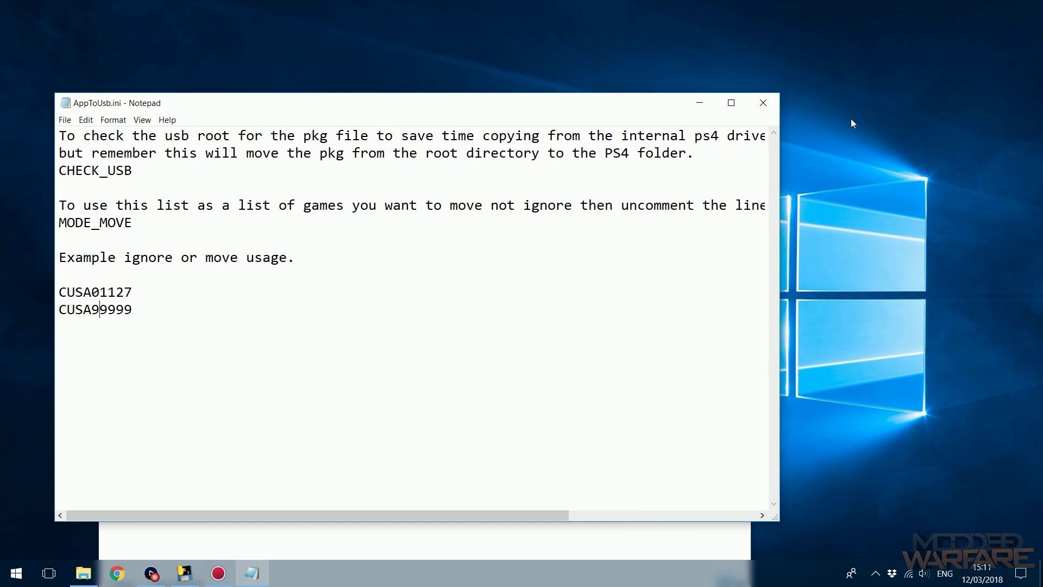
click(765, 104)
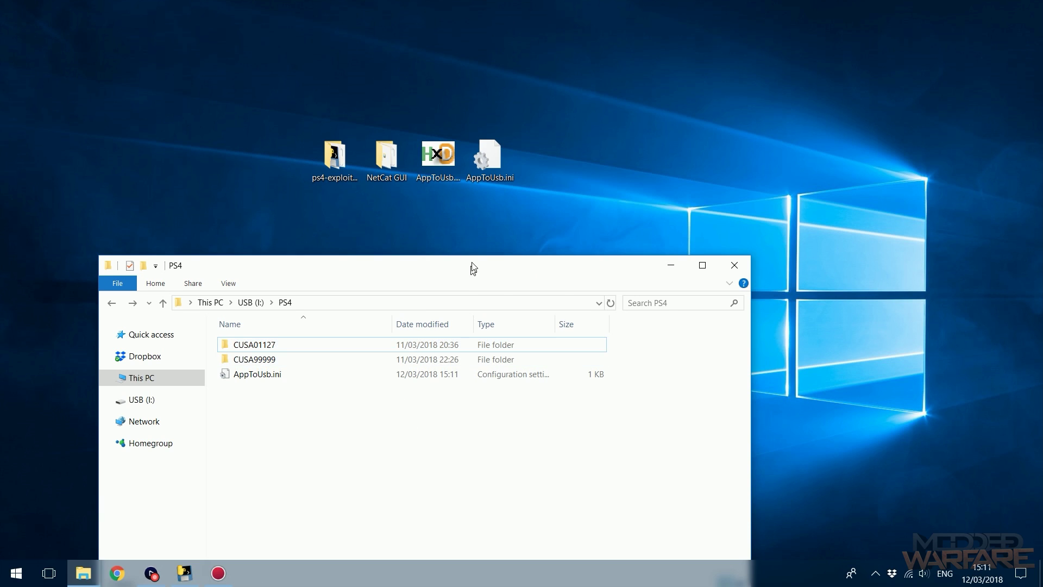
drag(471, 262, 512, 185)
click(774, 186)
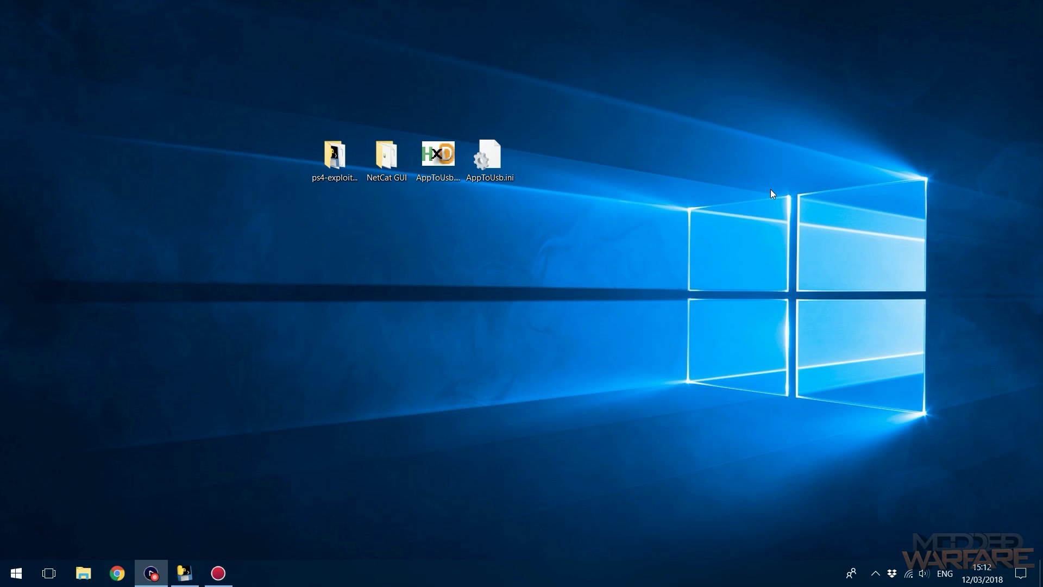
click(489, 157)
drag(494, 220, 438, 125)
click(495, 295)
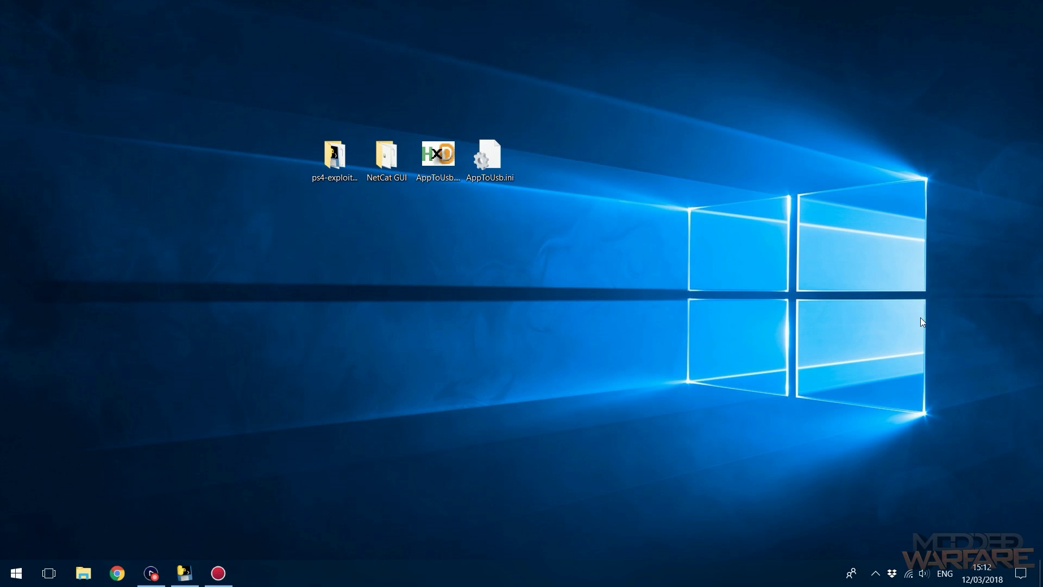
click(435, 166)
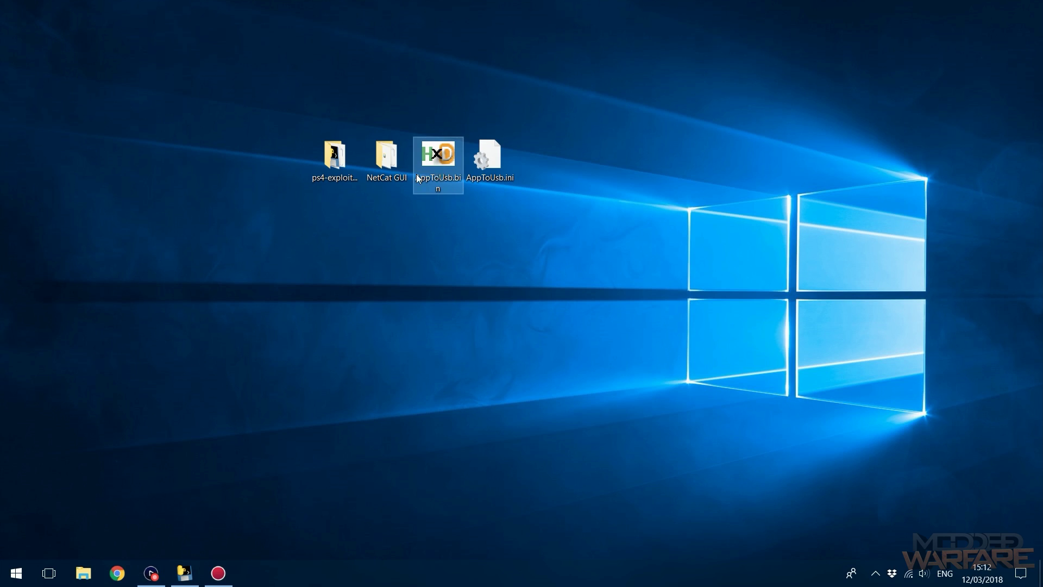
Launch NetCat GUI.exe from the NetCat GUI folder on the desktop and minimise the folder window
double_click(392, 169)
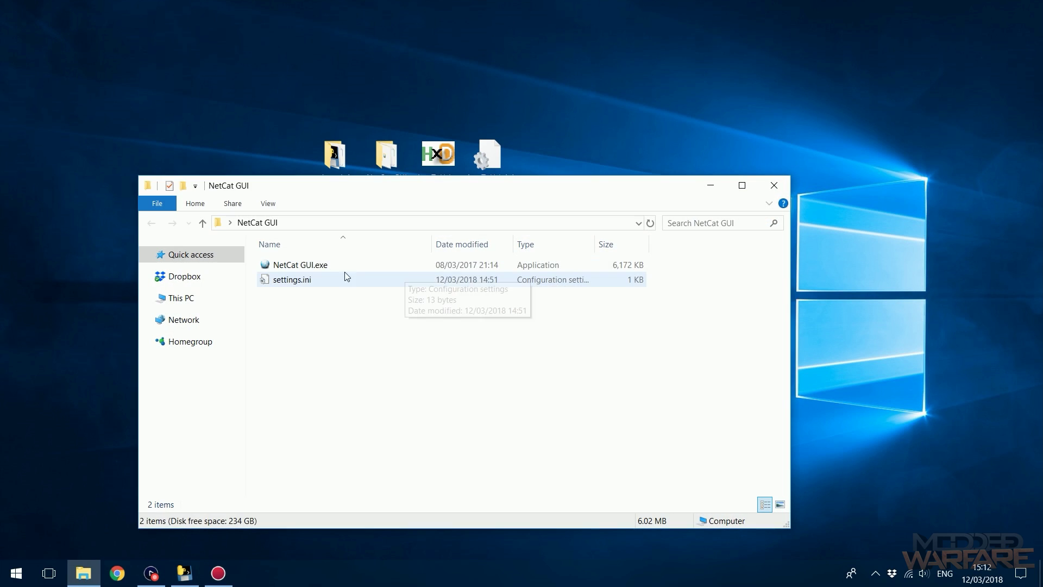
double_click(314, 265)
click(715, 187)
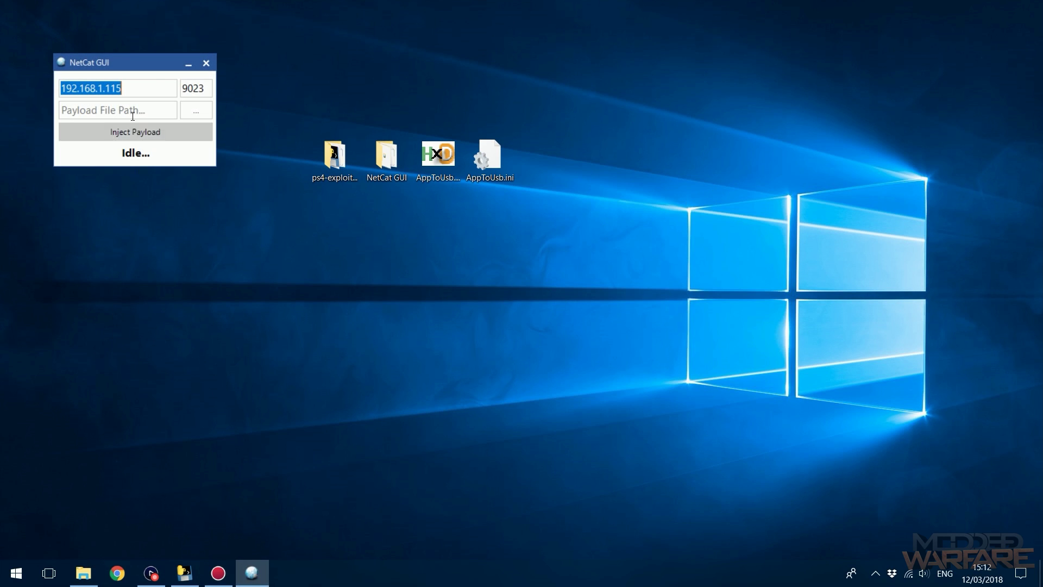
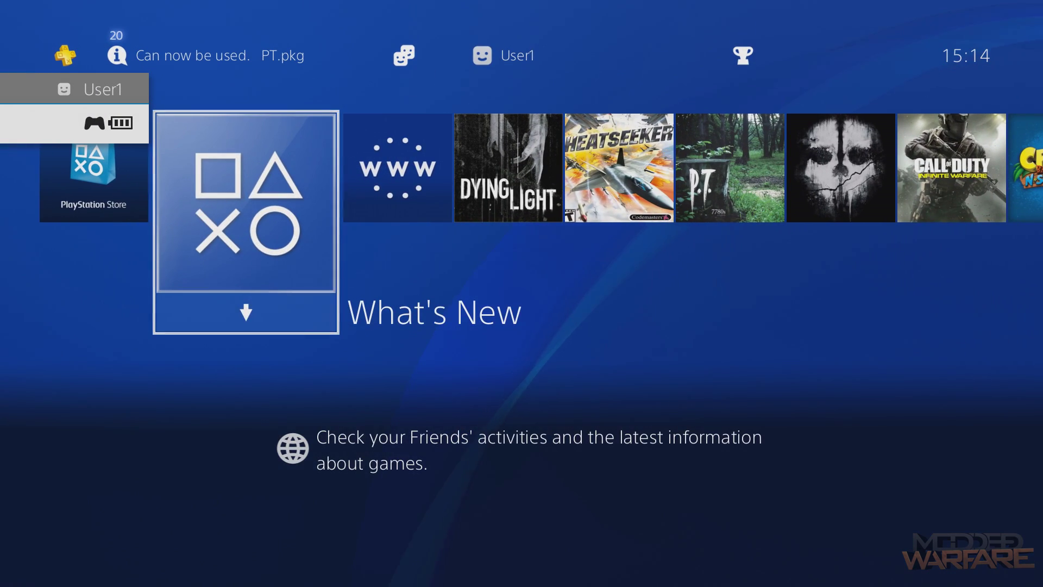
Switch to the PS4 home screen and examine the Start labels on the Dying Light and Heatseeker tiles
key(Right)
key(Right)
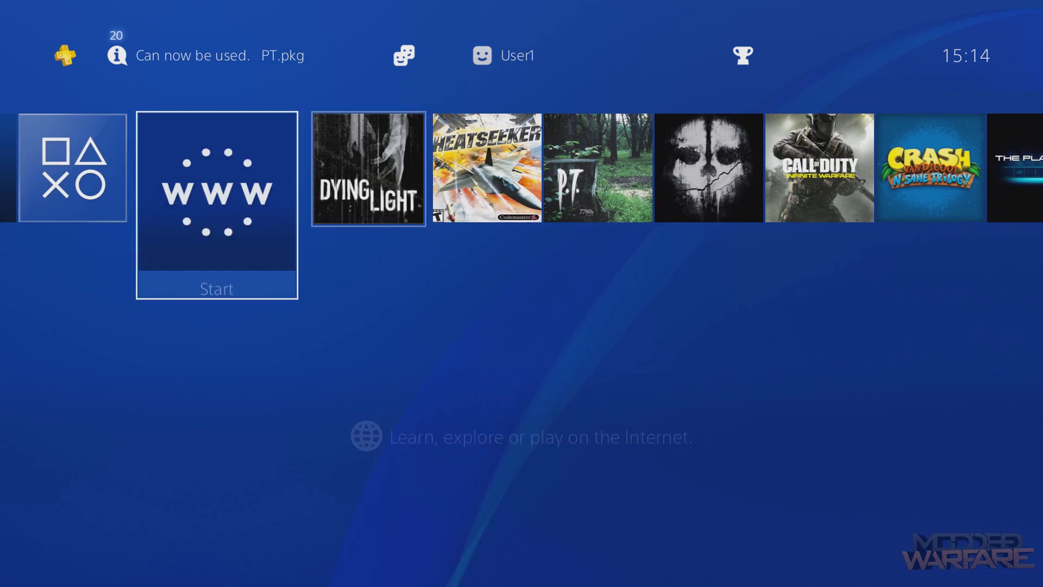
key(Left)
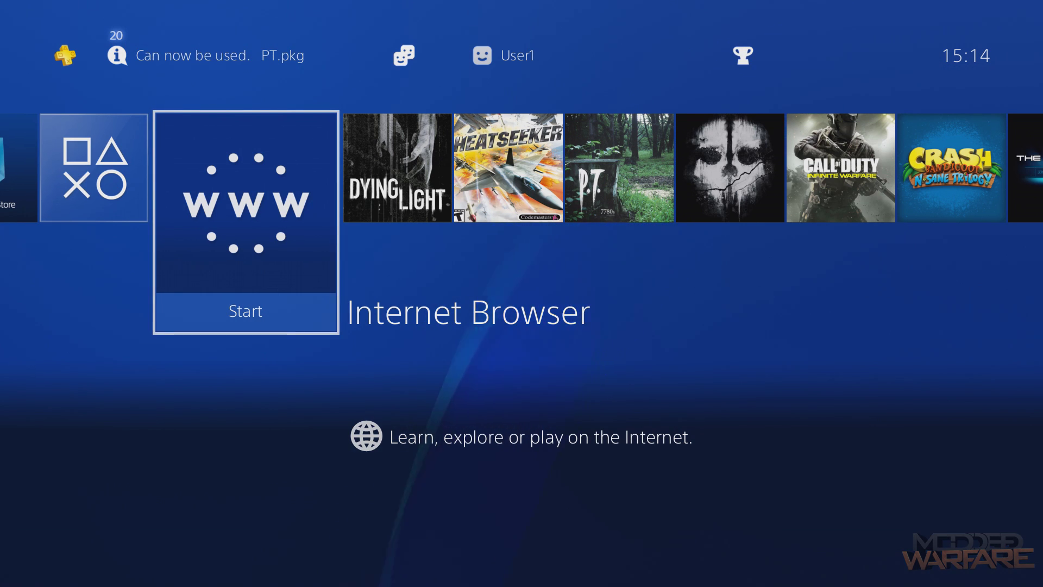
key(Right)
key(Right)
key(Left)
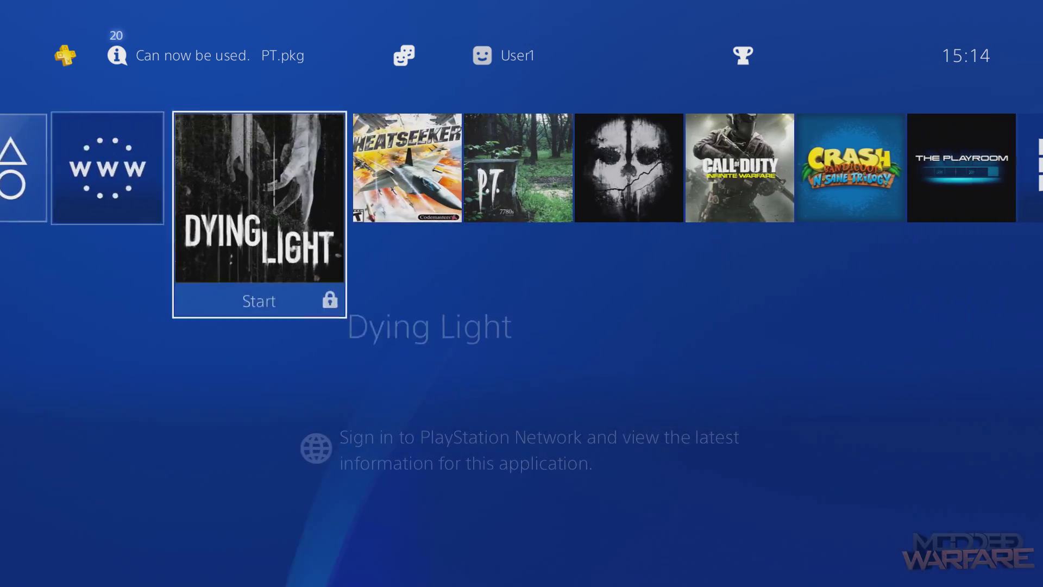
key(Right)
key(Right)
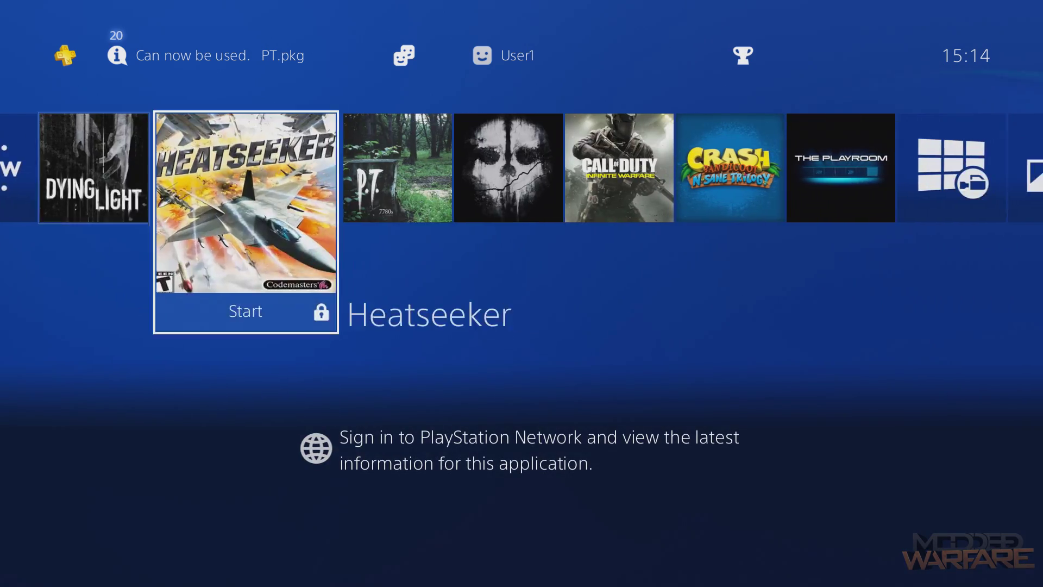
key(Left)
key(Left)
key(Right)
key(Right)
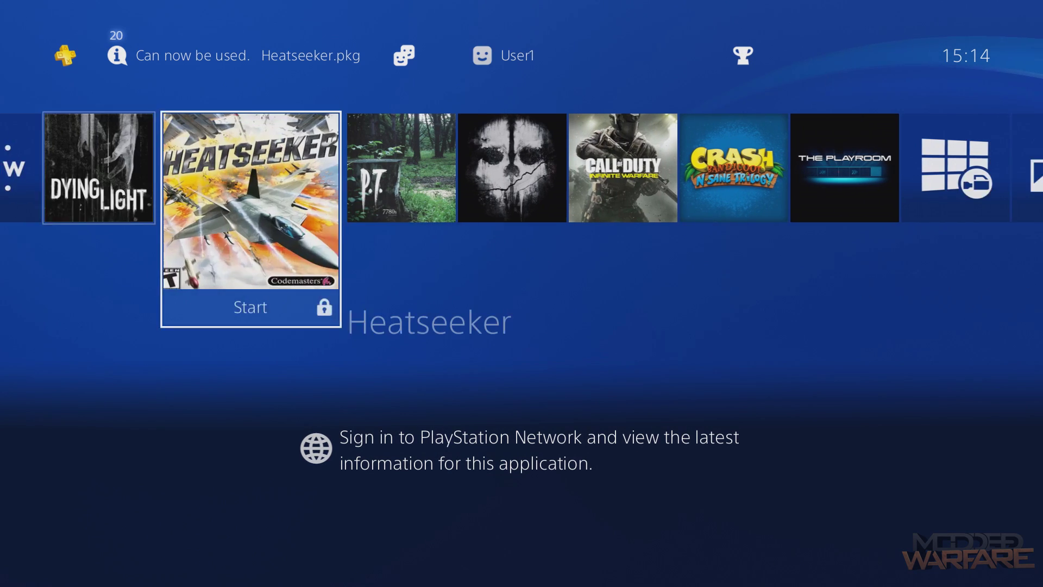
Try to start Dying Light from the PS4 home screen and return without going to PlayStation Store
key(Left)
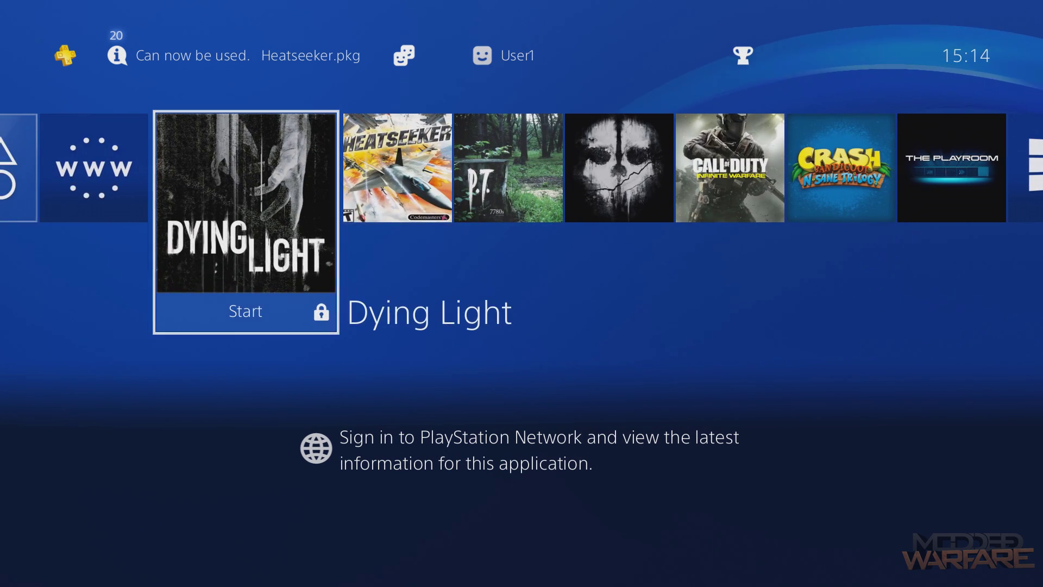
key(Return)
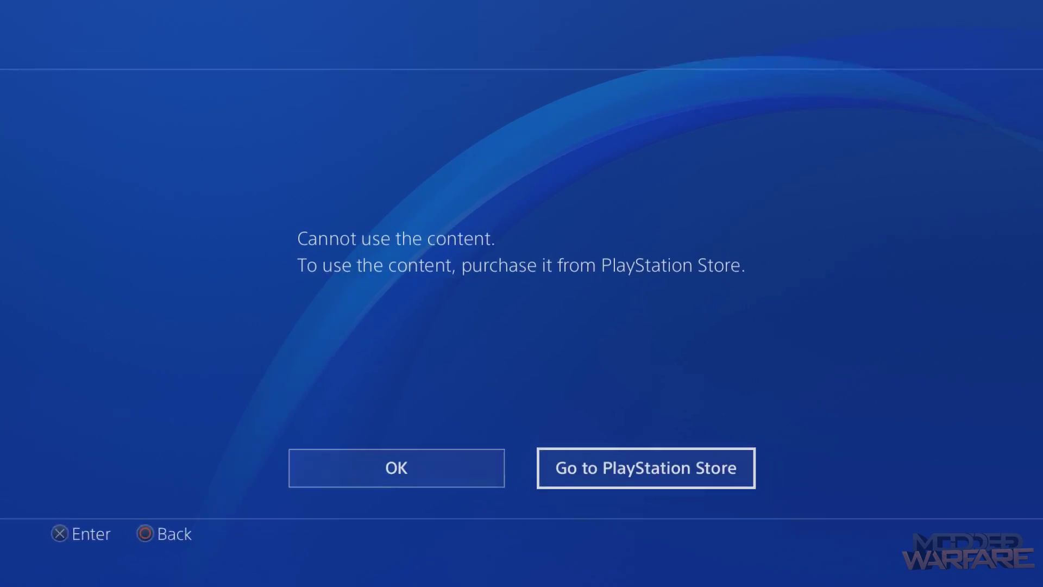
key(Left)
key(Return)
Look over the Dying Light and Heatseeker tiles once more and return to the What's New tile
key(Left)
key(Right)
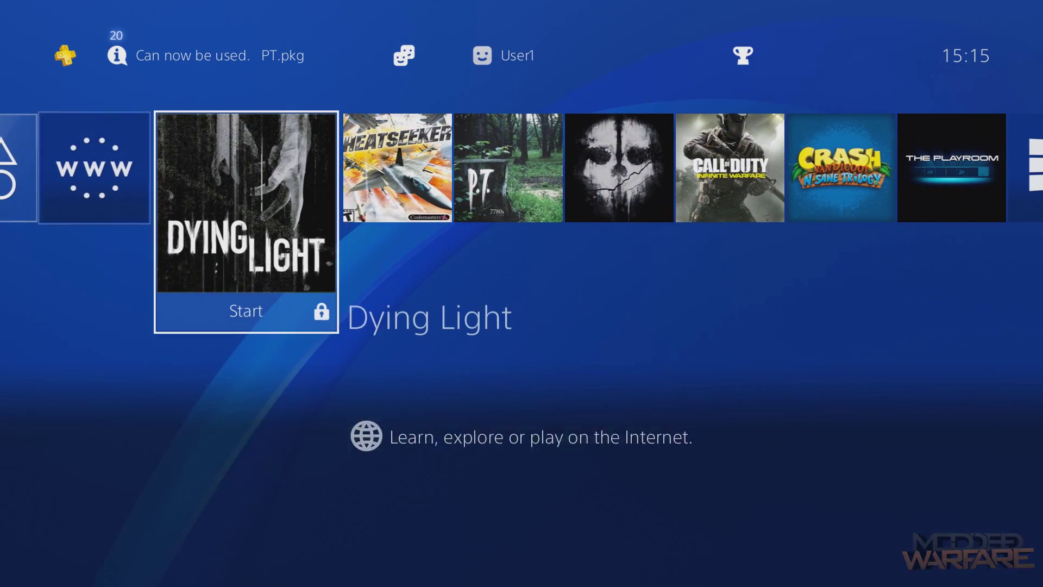
key(Right)
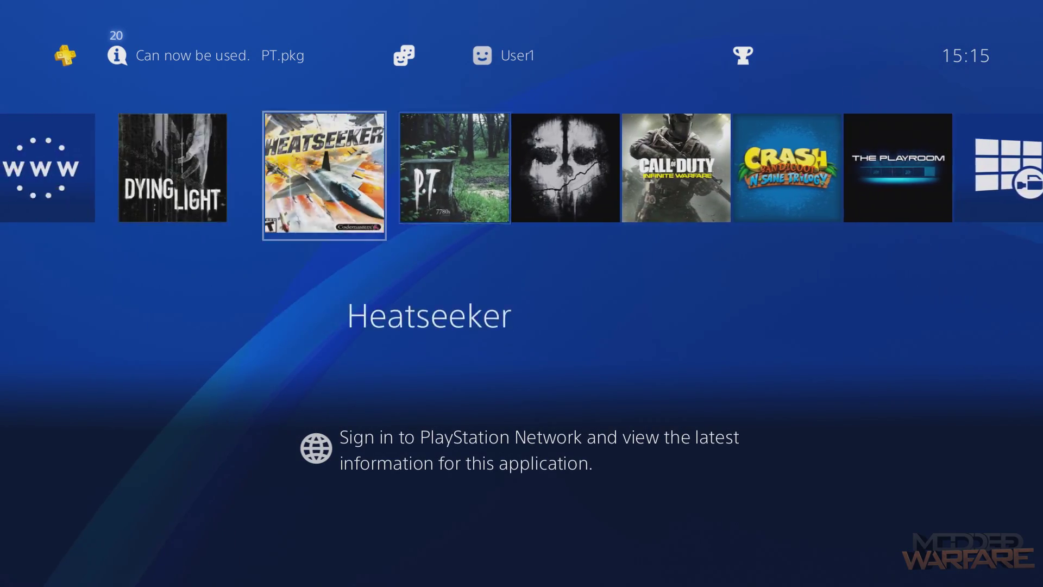
key(Left)
key(Right)
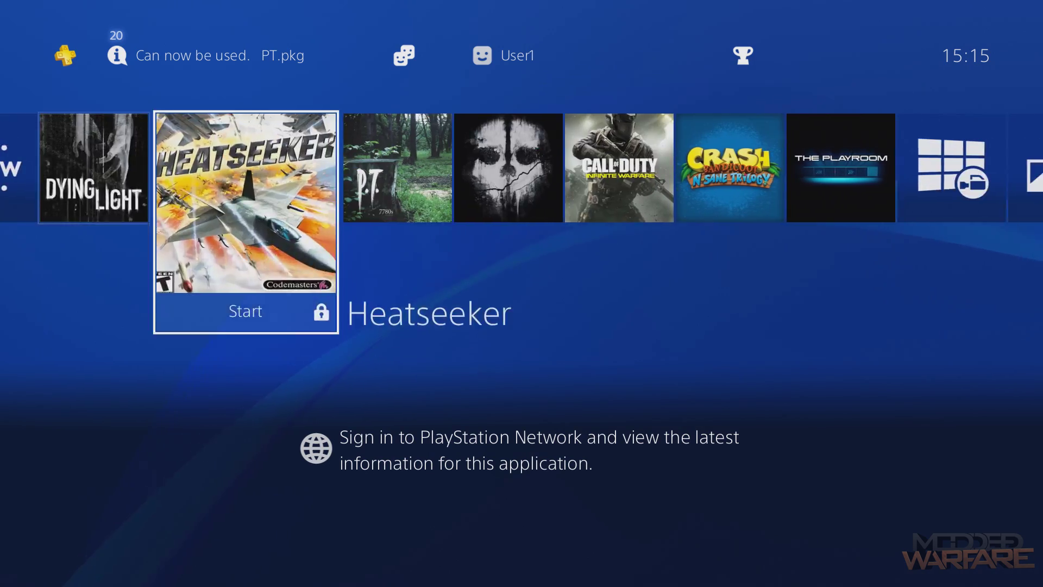
key(Left)
key(Left)
key(Left)
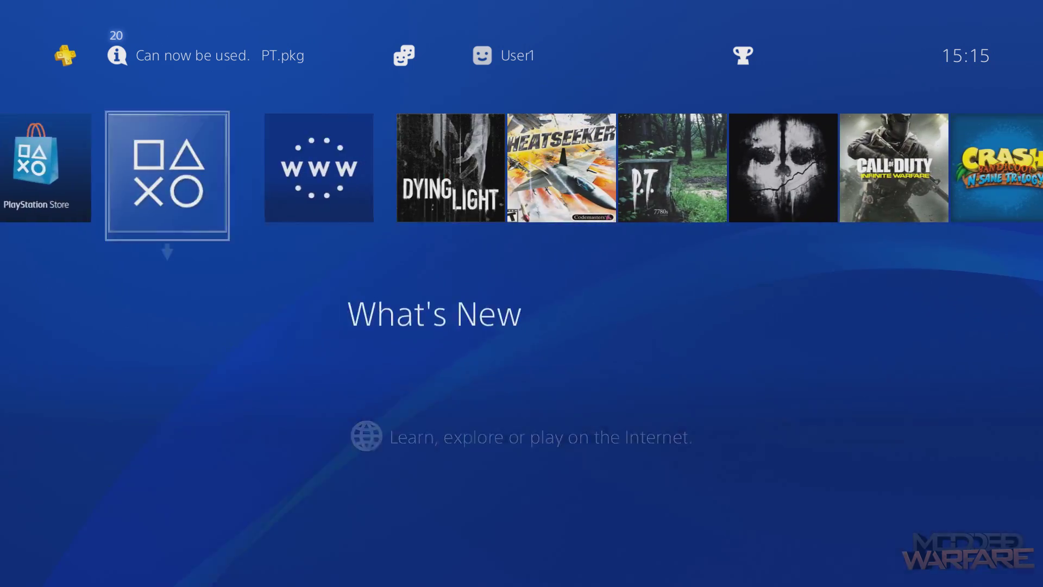